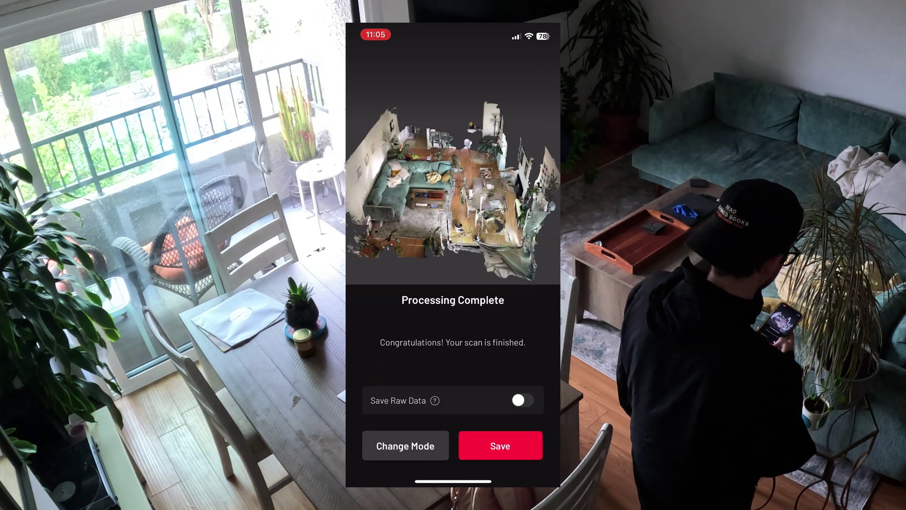
Save the finished room scan and export its model in FBX format
{"action": "left_click", "coordinate": [501, 446]}
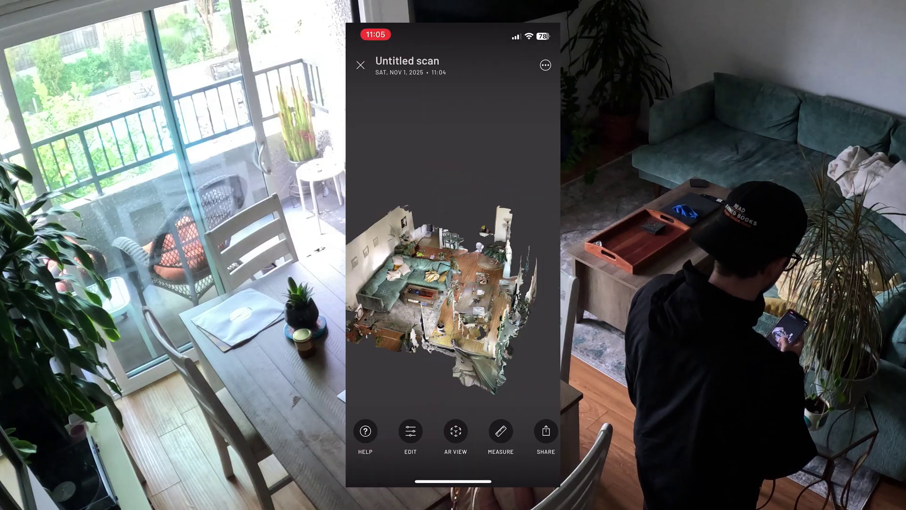
{"action": "left_click", "coordinate": [546, 431]}
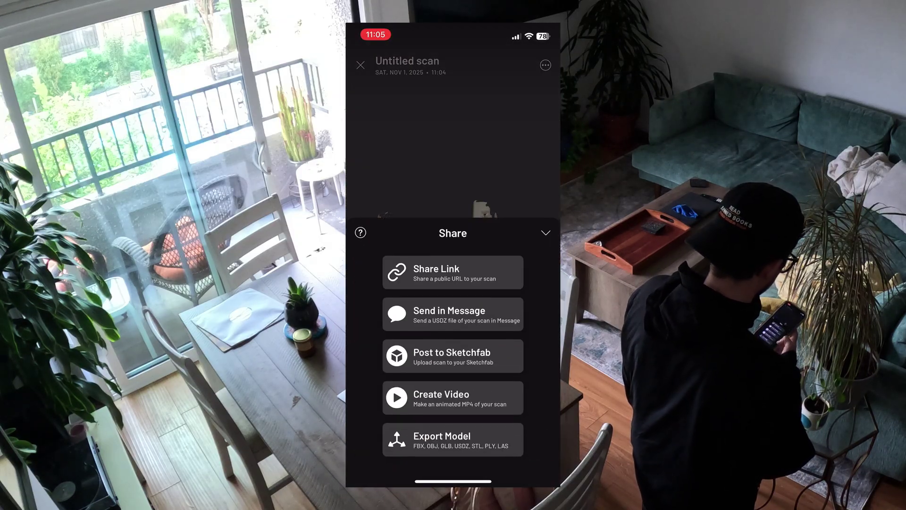
{"action": "left_click", "coordinate": [453, 434]}
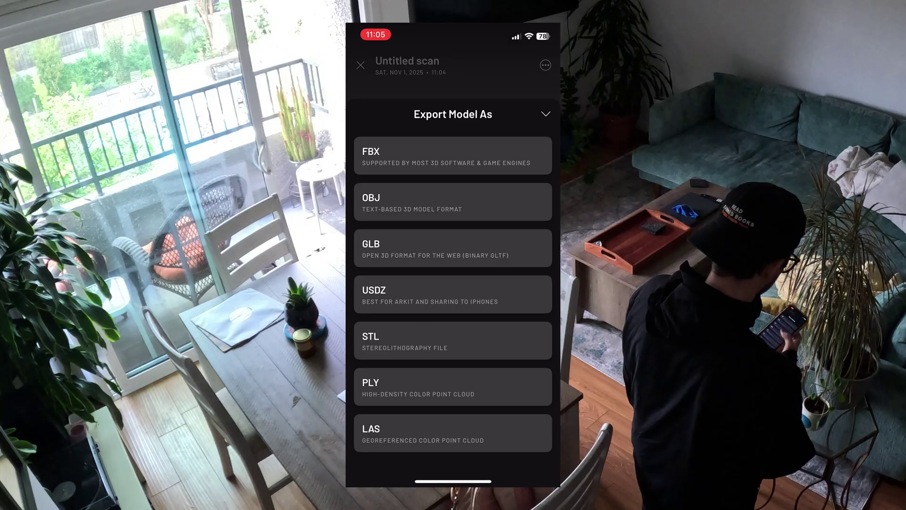
{"action": "left_click", "coordinate": [453, 156]}
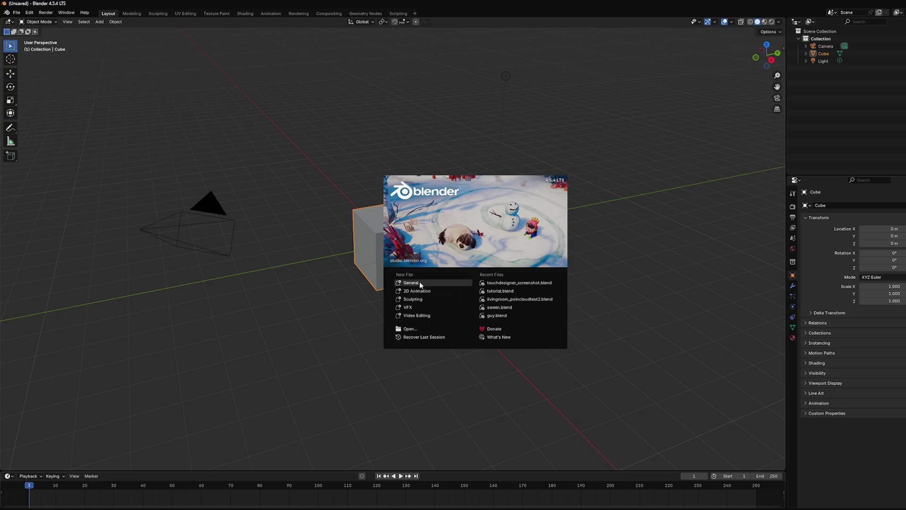
Switch to Blender and delete all the default objects from the new scene
{"action": "left_click", "coordinate": [420, 283]}
{"action": "left_click_drag", "start_coordinate": [143, 53], "coordinate": [586, 364]}
{"action": "key", "text": "Delete"}
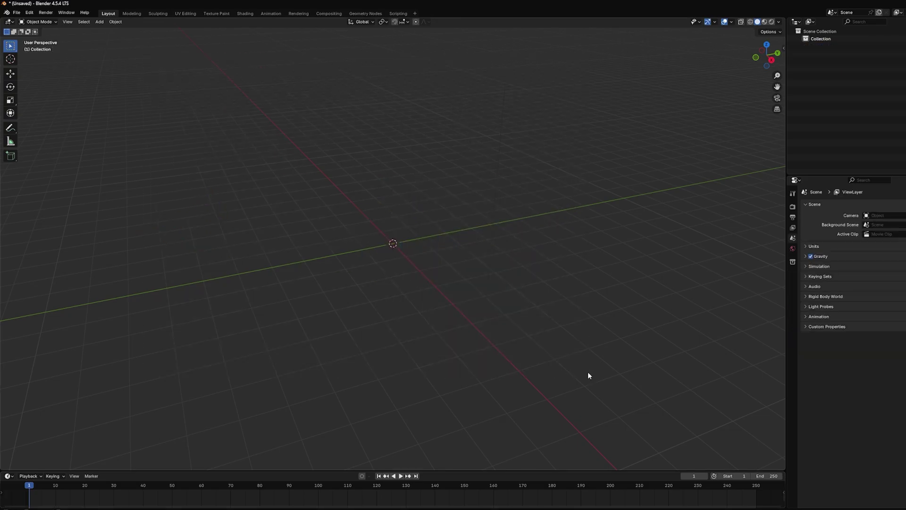
Import the room scan file "Scaniverse 2025-10-26 113254.fbx" from the scans folder as FBX
{"action": "left_click", "coordinate": [16, 12]}
{"action": "mouse_move", "coordinate": [48, 119]}
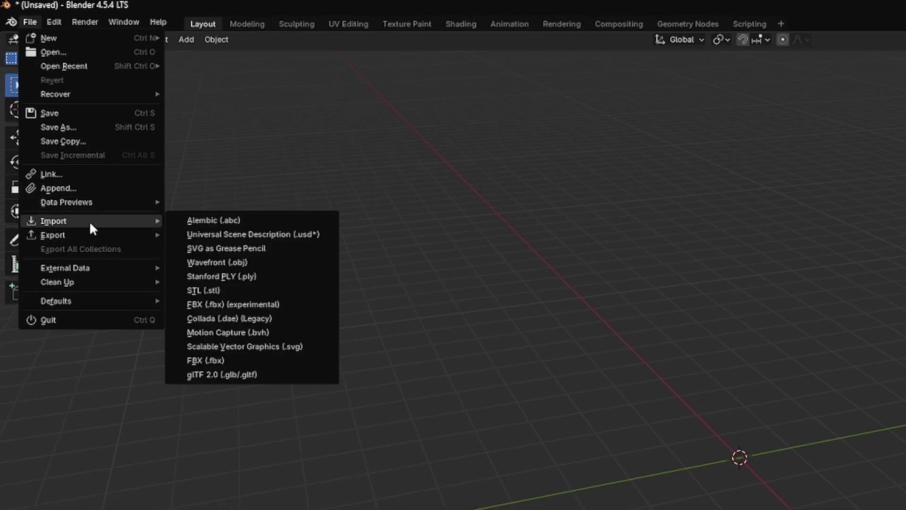
{"action": "left_click", "coordinate": [230, 360]}
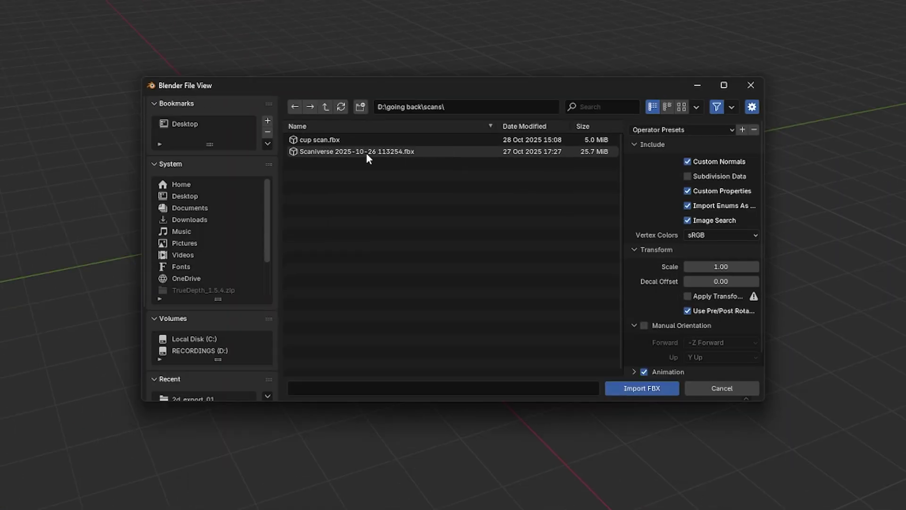
{"action": "left_click", "coordinate": [302, 150]}
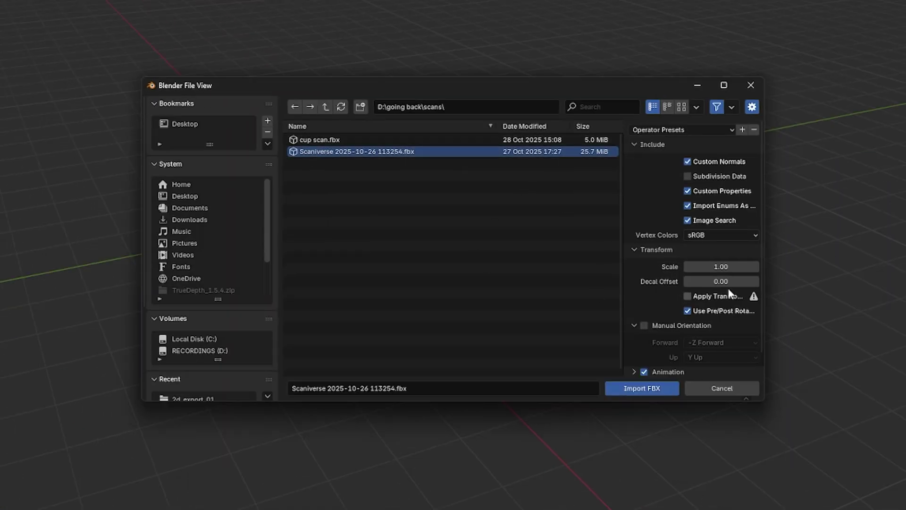
{"action": "scroll", "coordinate": [655, 322], "scroll_direction": "down", "scroll_amount": 1}
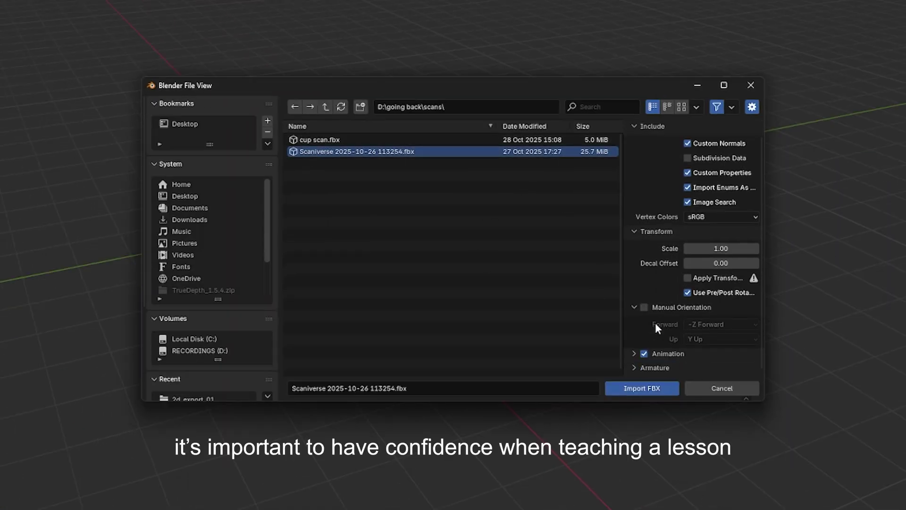
{"action": "left_click", "coordinate": [629, 392]}
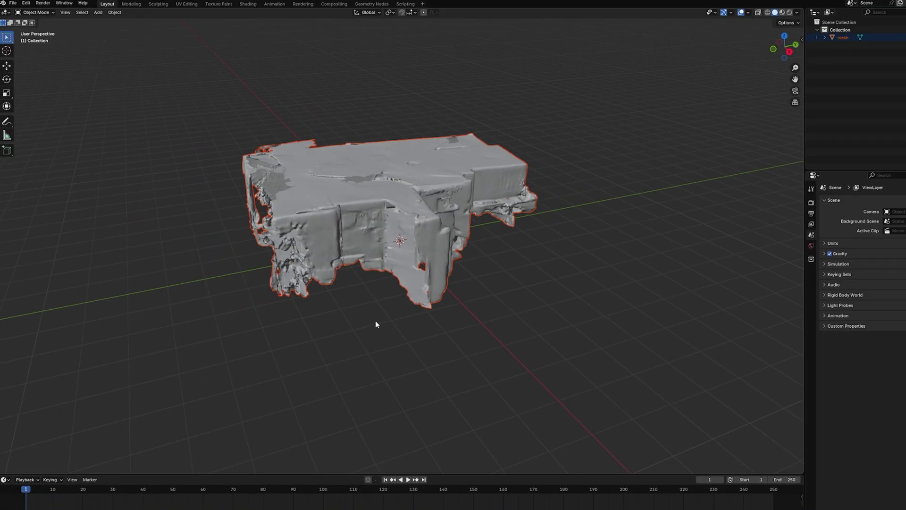
Display the imported room scan with its textures in Material Preview shading and inspect it from several sides and above
{"action": "middle_click_drag", "start_coordinate": [376, 322], "coordinate": [558, 229]}
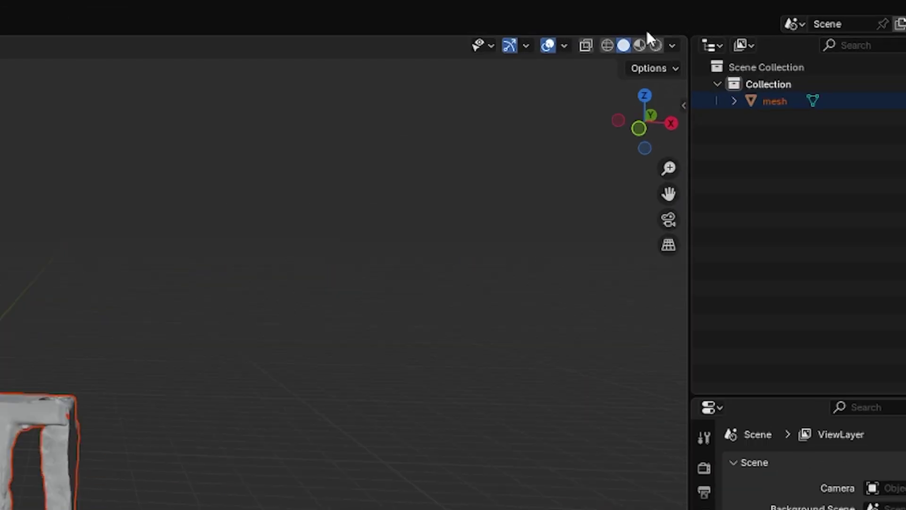
{"action": "left_click", "coordinate": [640, 45]}
{"action": "scroll", "coordinate": [424, 263], "scroll_direction": "up", "scroll_amount": 5}
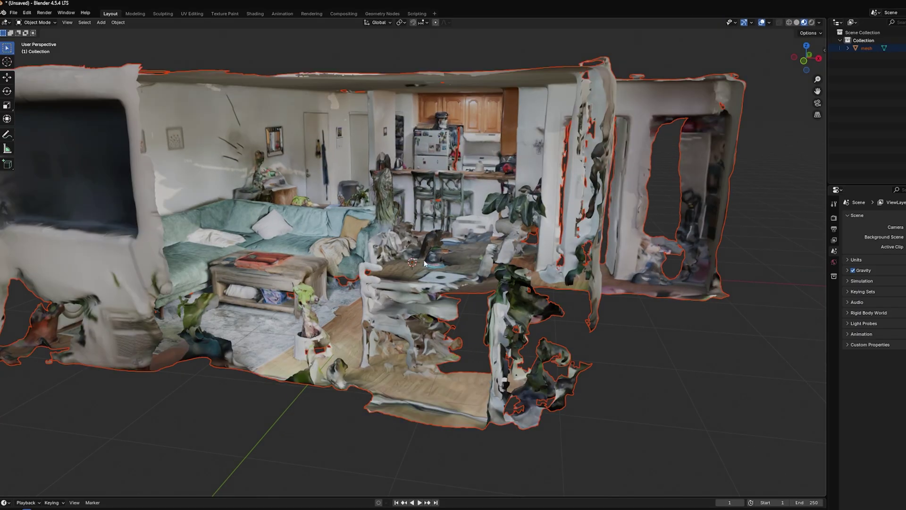
{"action": "middle_click_drag", "start_coordinate": [425, 263], "coordinate": [451, 280]}
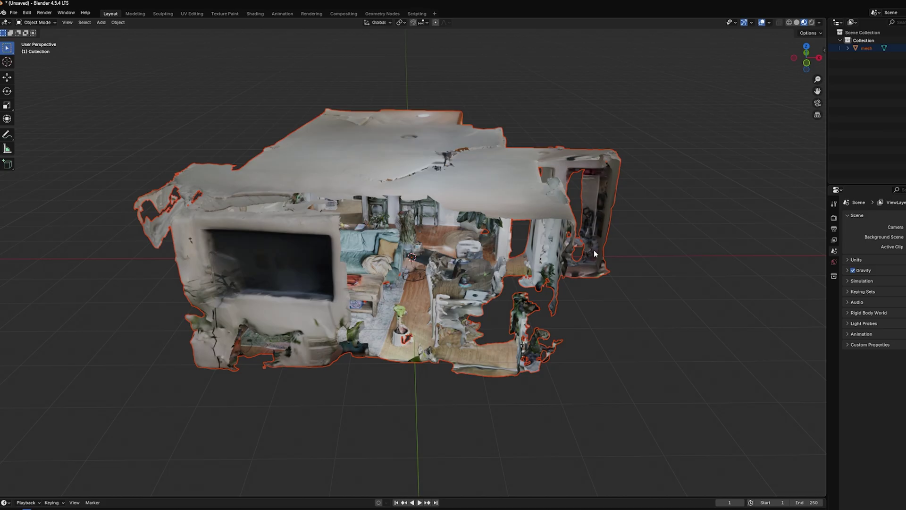
{"action": "middle_click_drag", "start_coordinate": [594, 250], "coordinate": [410, 322]}
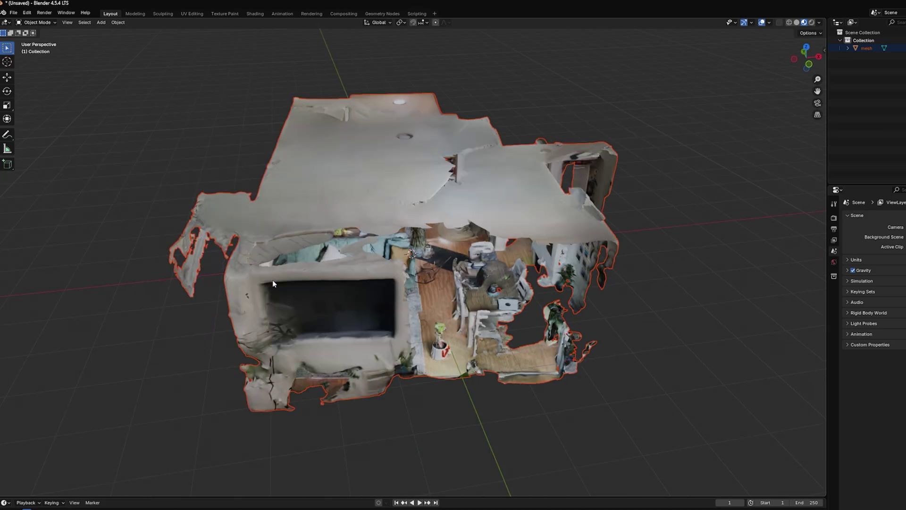
{"action": "middle_click_drag", "start_coordinate": [340, 352], "coordinate": [351, 264]}
{"action": "middle_click_drag", "start_coordinate": [502, 279], "coordinate": [503, 242]}
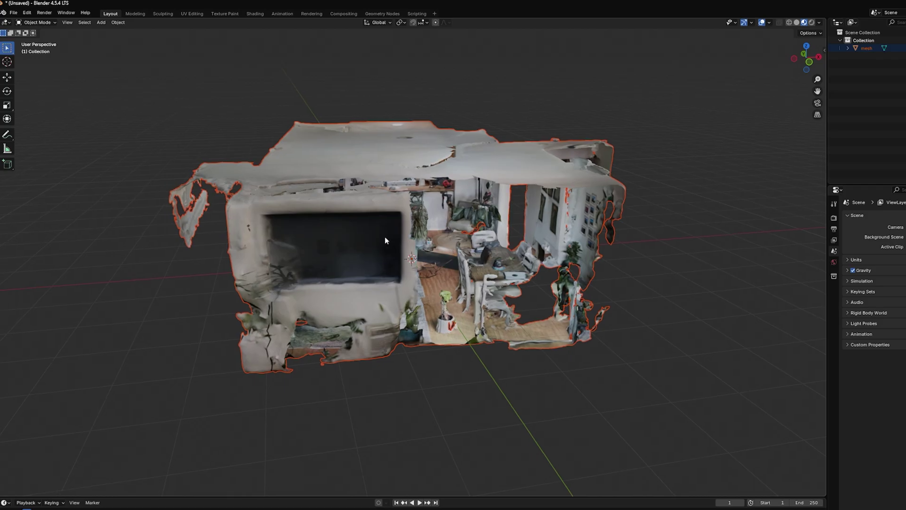
{"action": "middle_click_drag", "start_coordinate": [562, 272], "coordinate": [516, 370]}
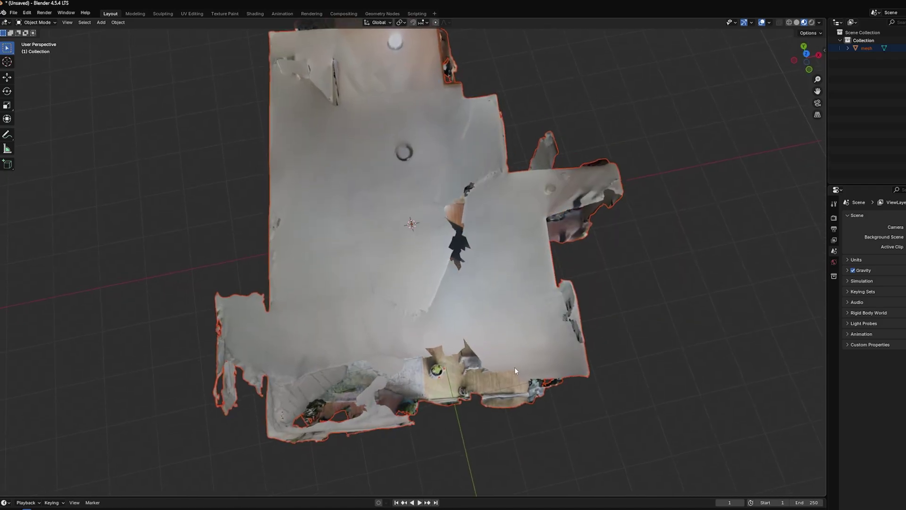
Put the scan mesh into Edit Mode and turn on X-ray so that hidden vertices can be selected
{"action": "left_click", "coordinate": [461, 361]}
{"action": "key", "text": "Tab"}
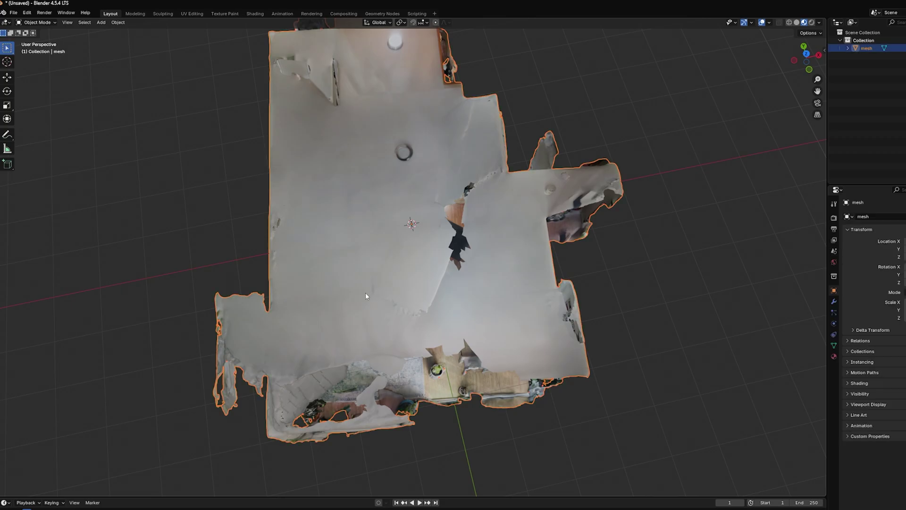
{"action": "key", "text": "a"}
{"action": "middle_click_drag", "start_coordinate": [559, 359], "coordinate": [548, 379]}
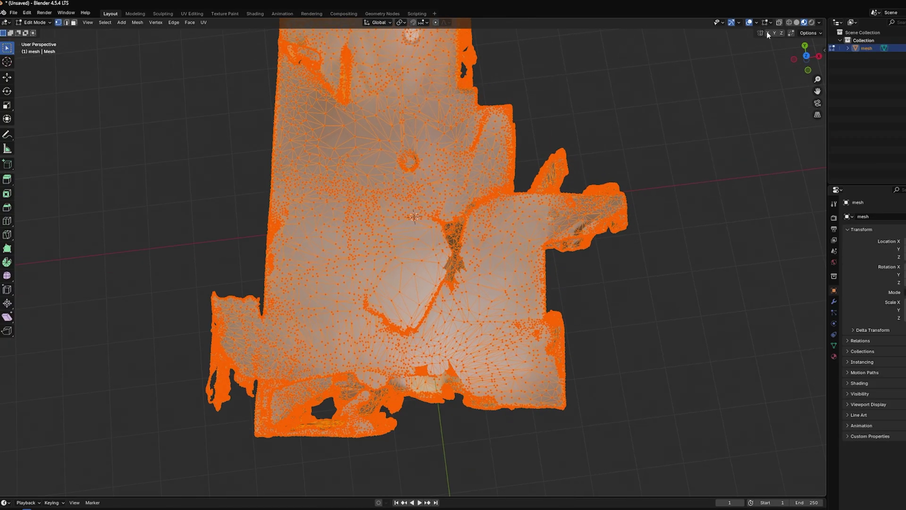
{"action": "left_click", "coordinate": [780, 22]}
Delete the vertices of the TV-wall end of the room to open up the interior, and return to Object Mode
{"action": "scroll", "coordinate": [482, 315], "scroll_direction": "down", "scroll_amount": 4}
{"action": "left_click_drag", "start_coordinate": [273, 321], "coordinate": [576, 398]}
{"action": "key", "text": "x"}
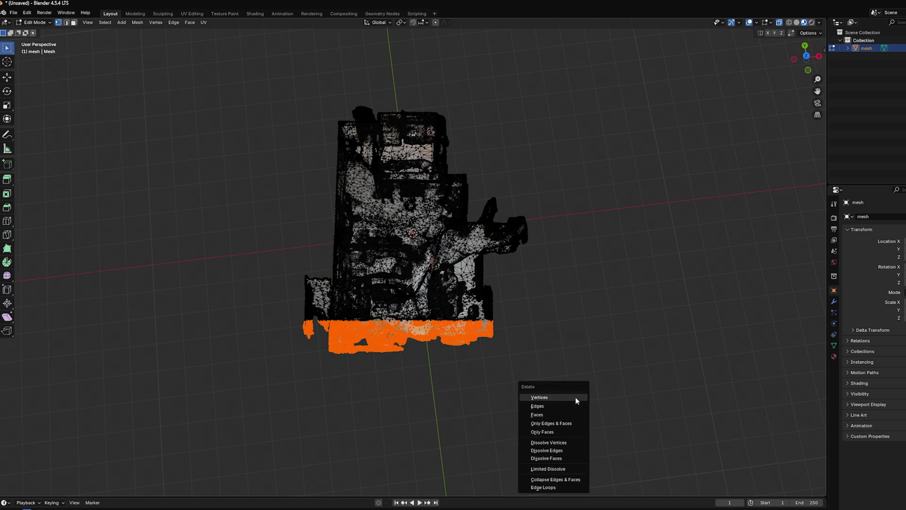
{"action": "left_click", "coordinate": [537, 398]}
{"action": "middle_click_drag", "start_coordinate": [534, 394], "coordinate": [473, 275]}
{"action": "key", "text": "Tab"}
{"action": "scroll", "coordinate": [491, 297], "scroll_direction": "up", "scroll_amount": 5}
{"action": "middle_click_drag", "start_coordinate": [523, 358], "coordinate": [338, 261]}
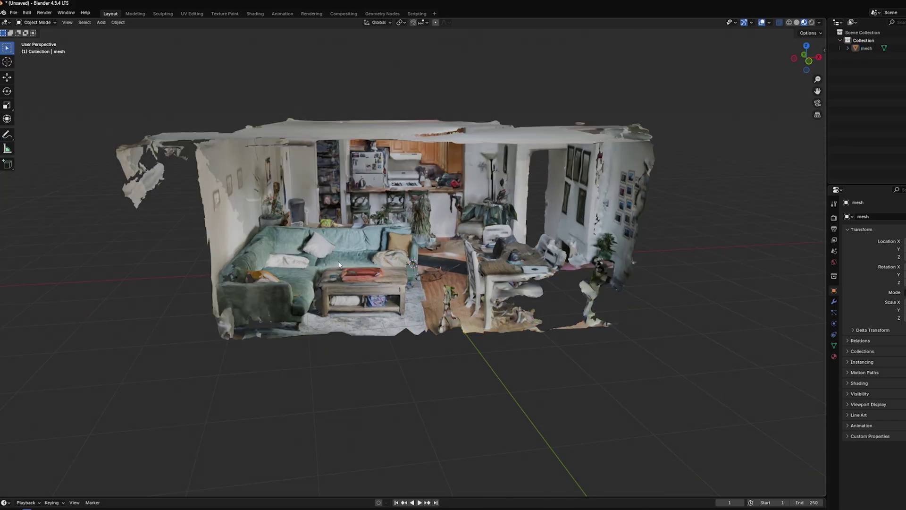
Enlarge the timeline area, change it to the Geometry Node Editor and create a new node tree for the scan mesh
{"action": "left_click_drag", "start_coordinate": [173, 497], "coordinate": [170, 373]}
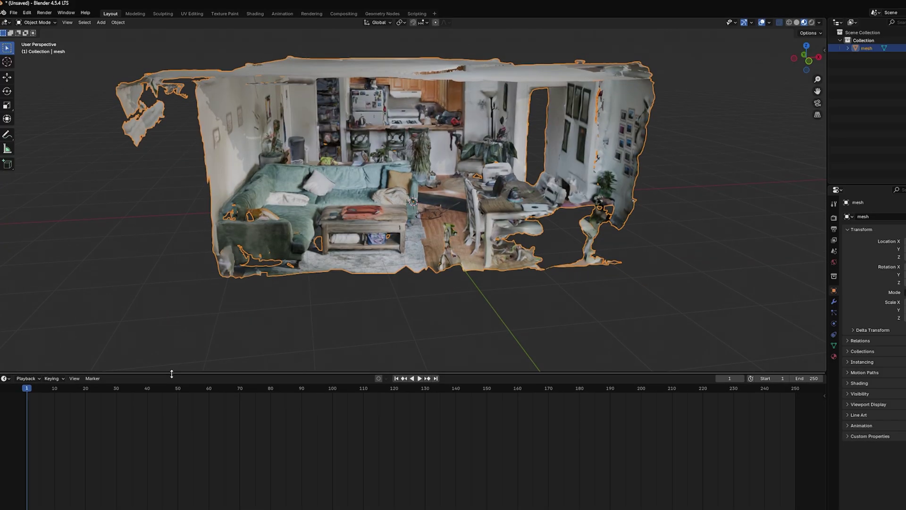
{"action": "left_click", "coordinate": [5, 378]}
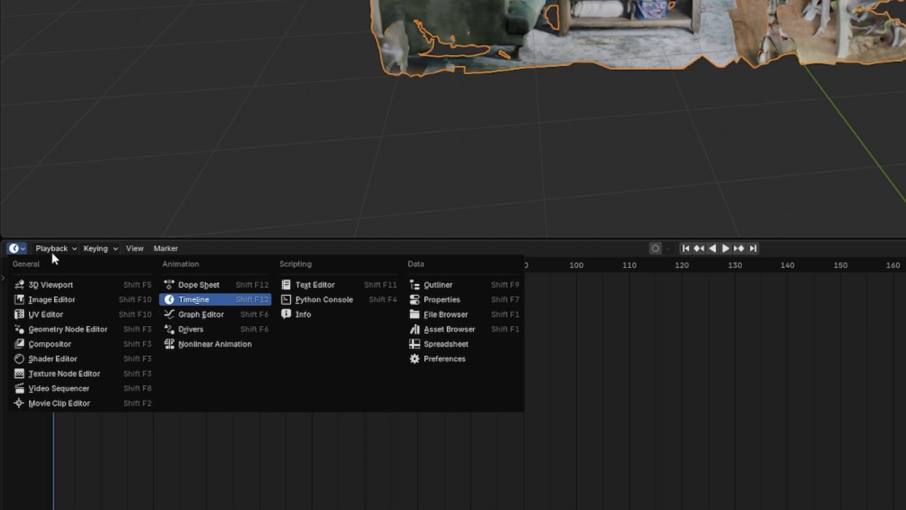
{"action": "left_click", "coordinate": [55, 329]}
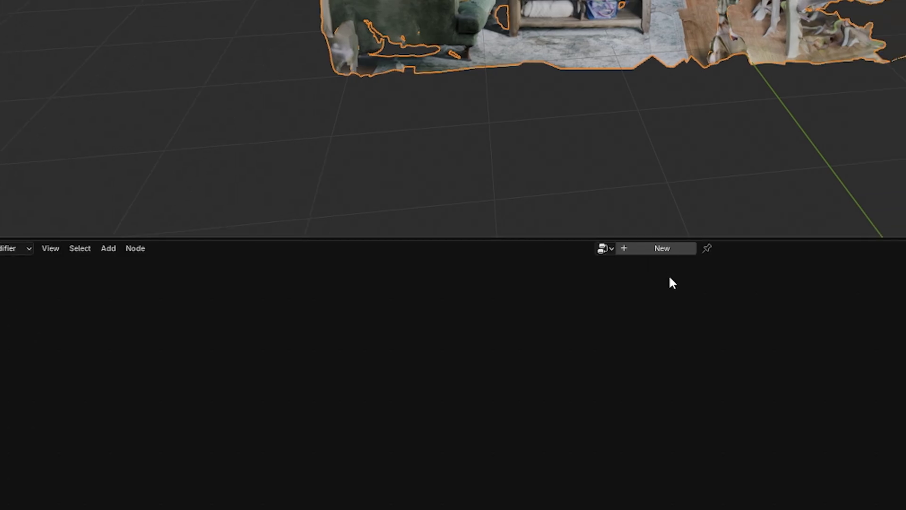
{"action": "left_click", "coordinate": [708, 247]}
{"action": "scroll", "coordinate": [442, 343], "scroll_direction": "up", "scroll_amount": 7}
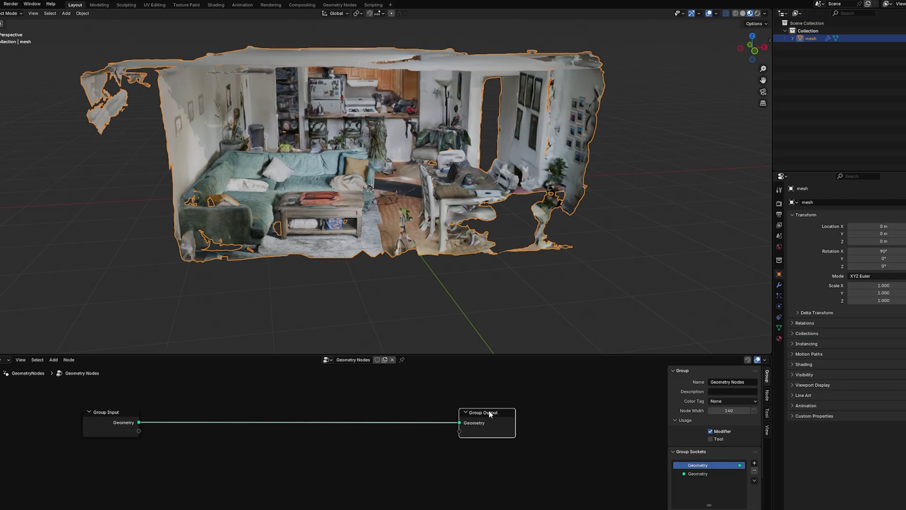
{"action": "left_click_drag", "start_coordinate": [490, 411], "coordinate": [611, 407]}
Insert a Distribute Points on Faces node between Group Input and Group Output
{"action": "key", "text": "shift+a"}
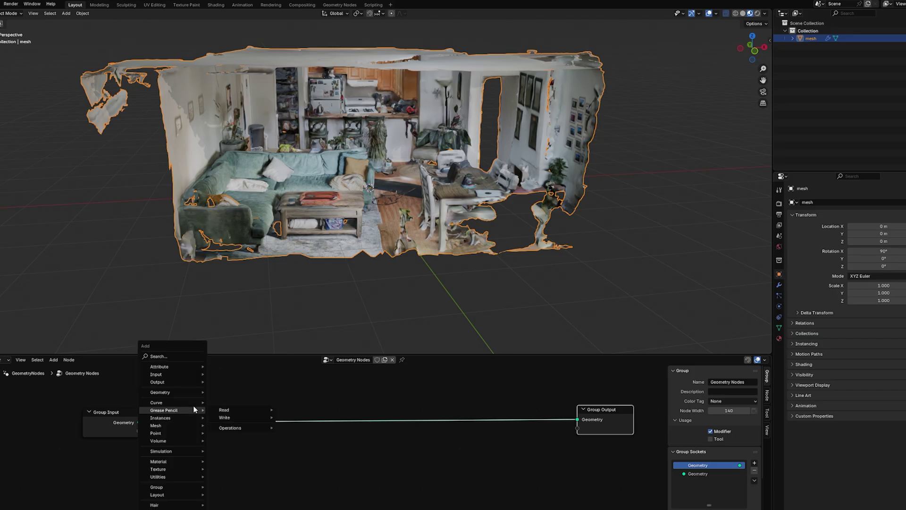
{"action": "mouse_move", "coordinate": [170, 395]}
{"action": "type", "text": "dis"}
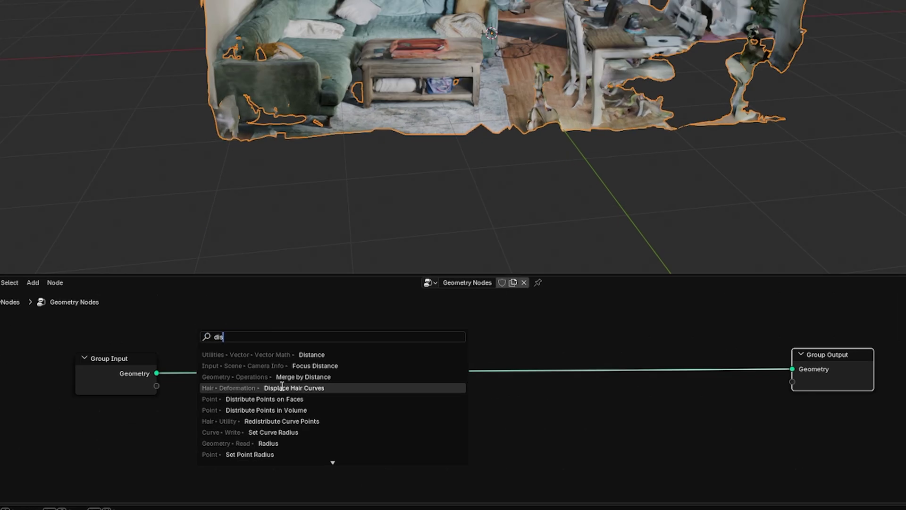
{"action": "left_click", "coordinate": [213, 440]}
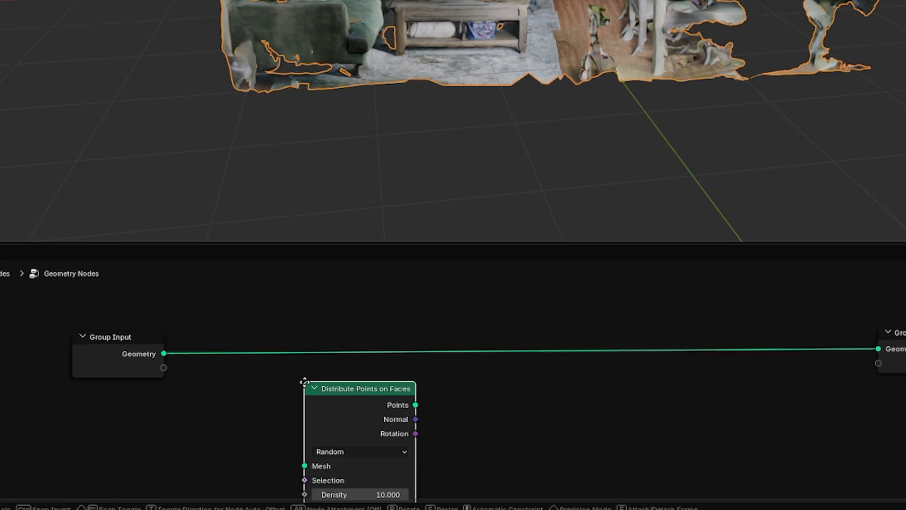
{"action": "left_click", "coordinate": [216, 297]}
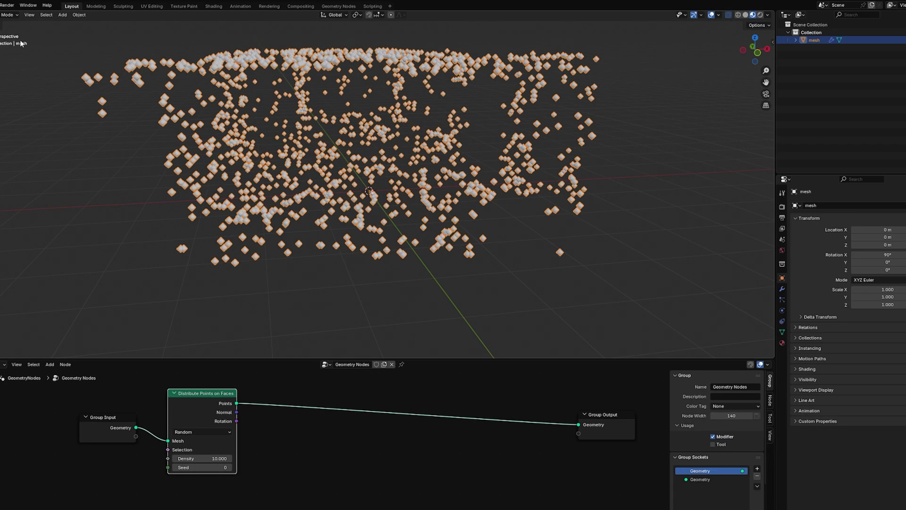
Set the density of the distributed points to 50000
{"action": "left_click", "coordinate": [203, 458]}
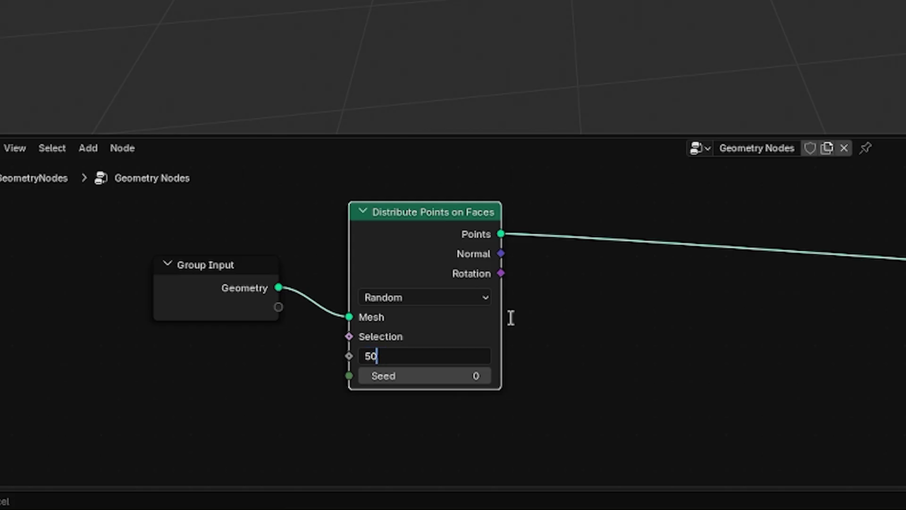
{"action": "type", "text": "50000"}
{"action": "key", "text": "Return"}
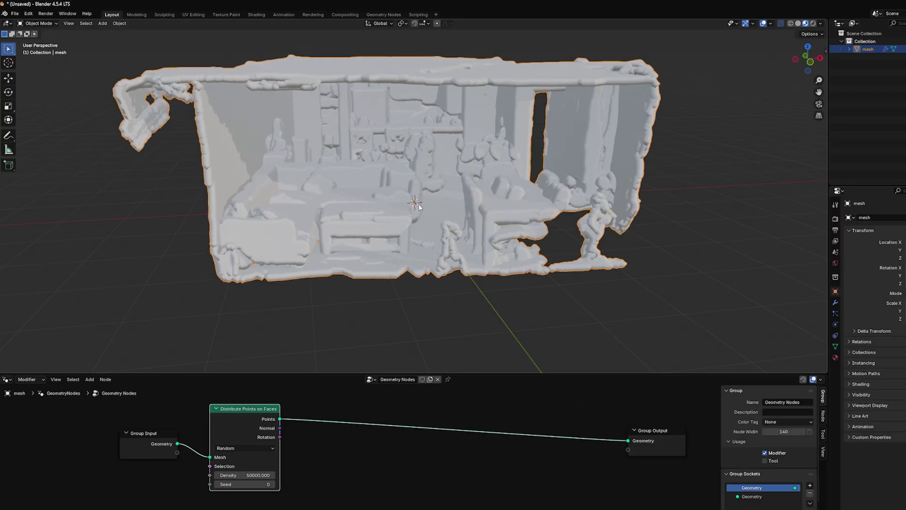
{"action": "scroll", "coordinate": [441, 206], "scroll_direction": "up", "scroll_amount": 4}
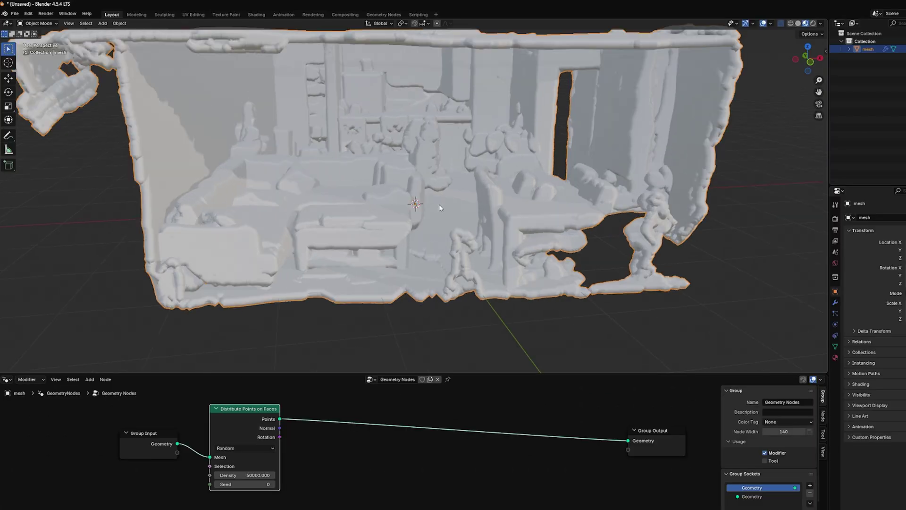
{"action": "scroll", "coordinate": [441, 206], "scroll_direction": "down", "scroll_amount": 3}
{"action": "scroll", "coordinate": [441, 204], "scroll_direction": "down", "scroll_amount": 2}
Insert a Set Point Radius node after Distribute Points on Faces and set its radius to 0.002 m
{"action": "key", "text": "shift+a"}
{"action": "mouse_move", "coordinate": [356, 449]}
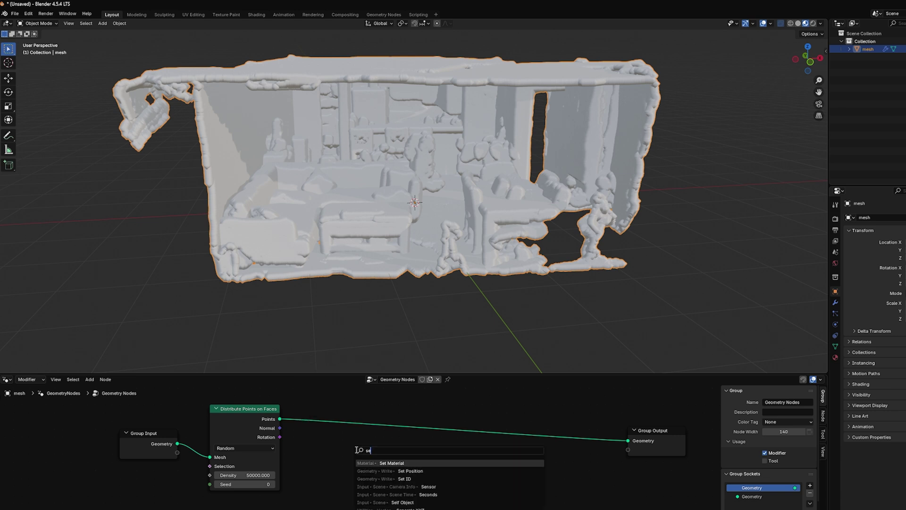
{"action": "type", "text": "poin"}
{"action": "left_click", "coordinate": [283, 494]}
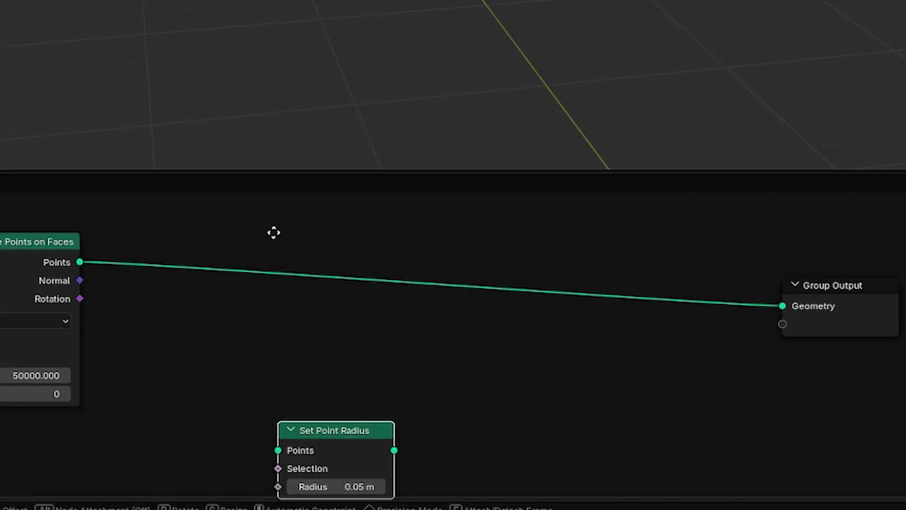
{"action": "left_click", "coordinate": [263, 260]}
{"action": "scroll", "coordinate": [375, 352], "scroll_direction": "down", "scroll_amount": 1}
{"action": "left_click", "coordinate": [321, 301]}
{"action": "type", "text": ".002"}
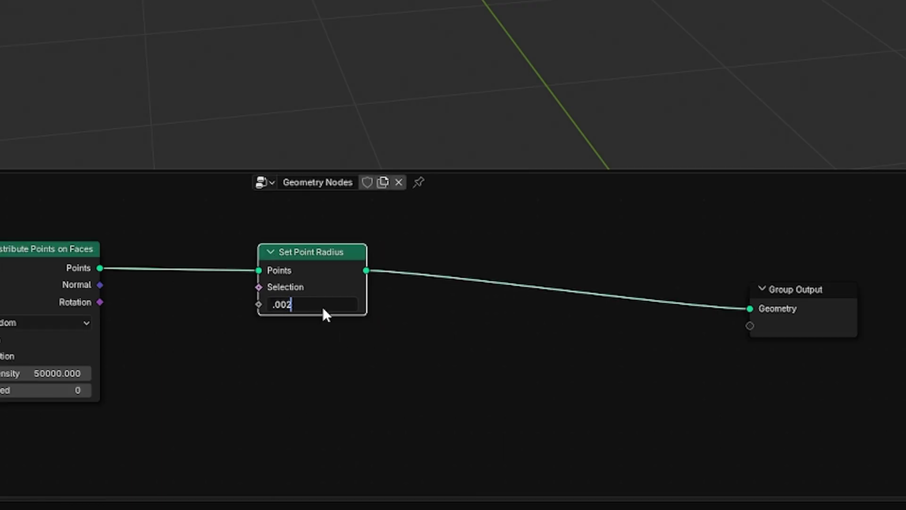
{"action": "key", "text": "Return"}
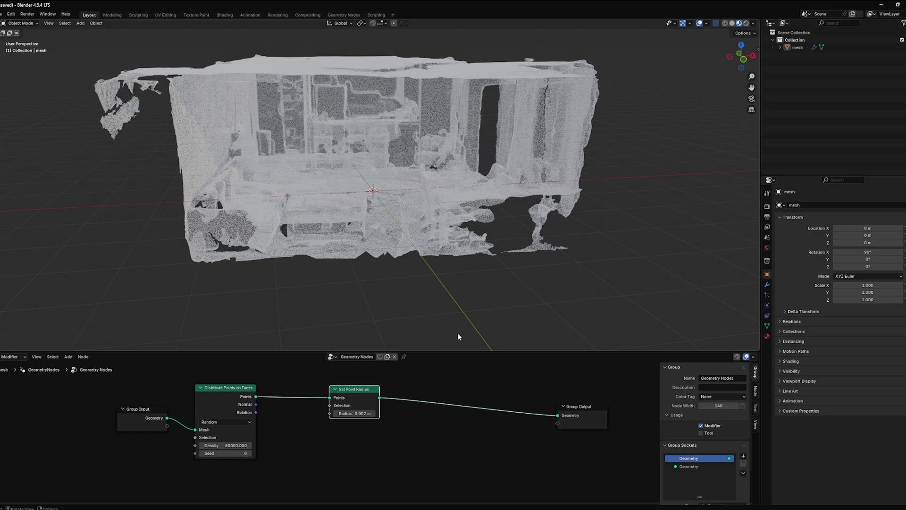
Insert a Set Material node between Set Point Radius and Group Output and assign it the main material
{"action": "key", "text": "shift+a"}
{"action": "type", "text": "set"}
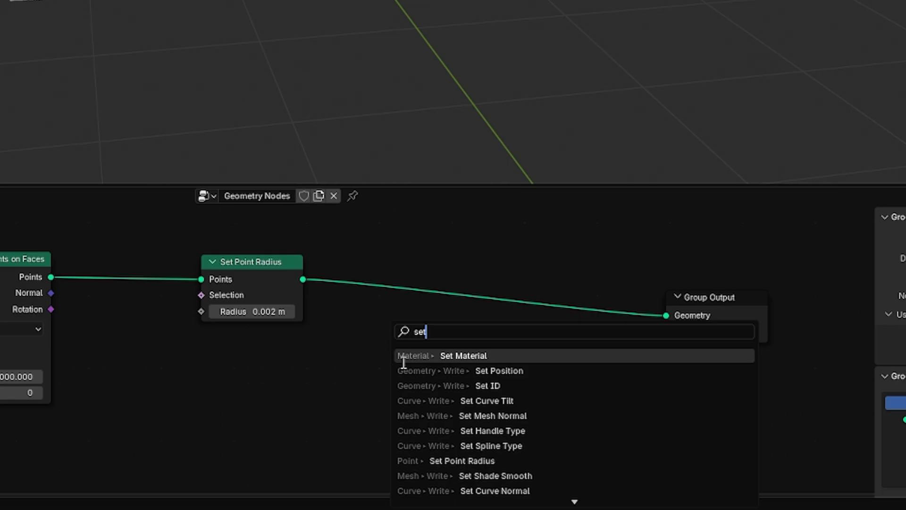
{"action": "left_click", "coordinate": [461, 355]}
{"action": "left_click", "coordinate": [399, 273]}
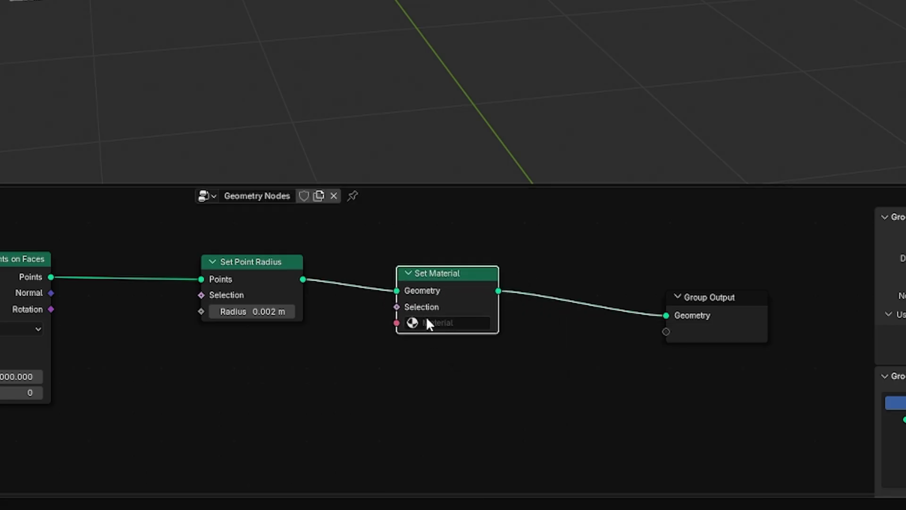
{"action": "left_click", "coordinate": [435, 322]}
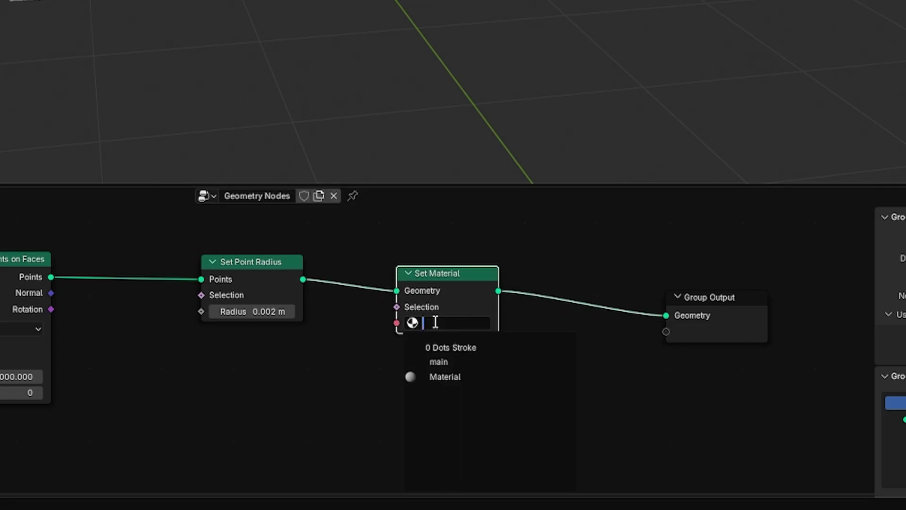
{"action": "left_click", "coordinate": [448, 361]}
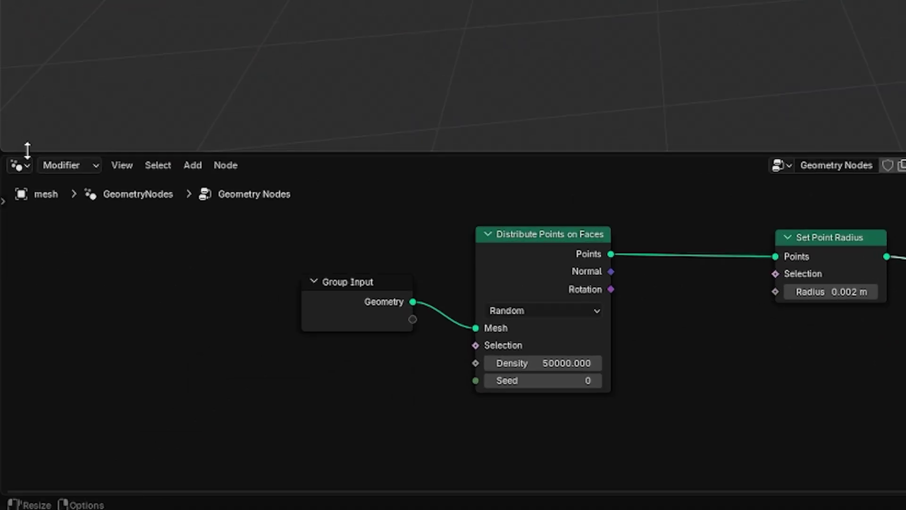
In the Shader Editor, connect the Image colour directly to the Material Output surface and delete the Principled BSDF
{"action": "left_click", "coordinate": [26, 163]}
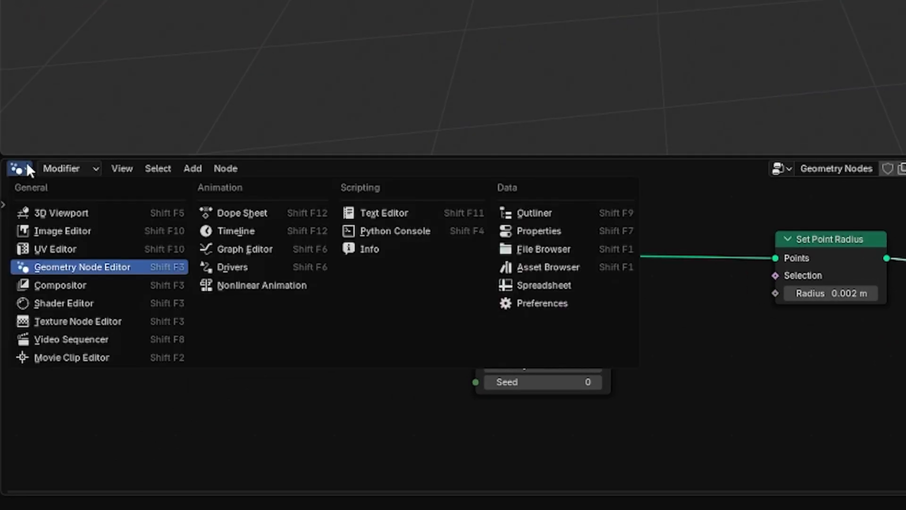
{"action": "left_click", "coordinate": [72, 303]}
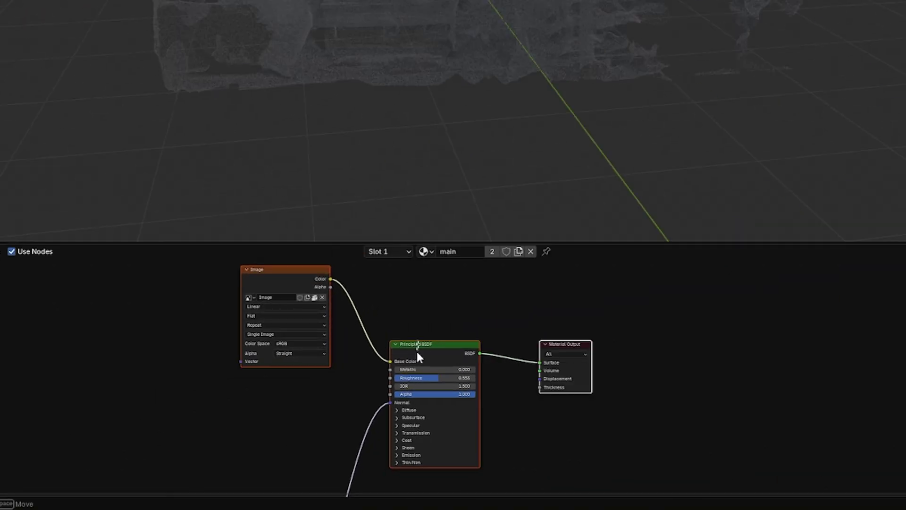
{"action": "left_click_drag", "start_coordinate": [420, 352], "coordinate": [413, 391]}
{"action": "mouse_move", "coordinate": [330, 279]}
{"action": "left_mouse_down"}
{"action": "mouse_move", "coordinate": [446, 306]}
{"action": "mouse_move", "coordinate": [540, 362]}
{"action": "left_mouse_up"}
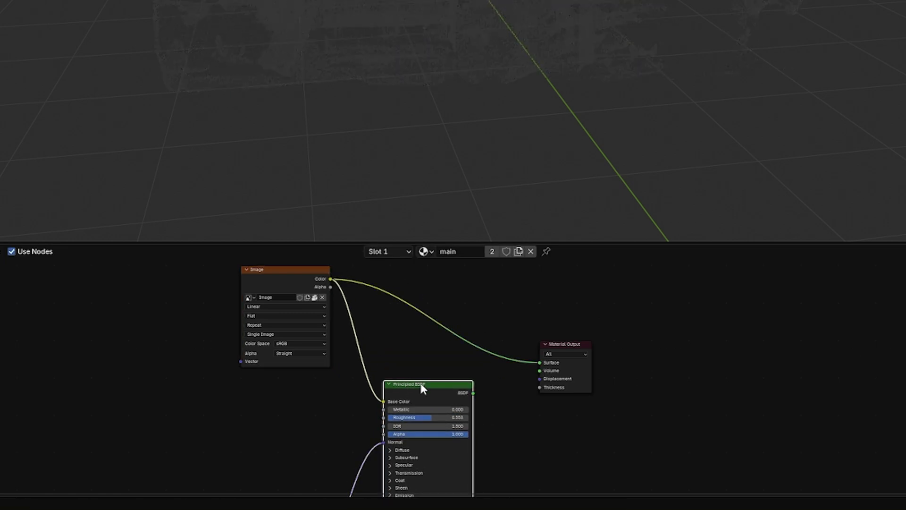
{"action": "scroll", "coordinate": [420, 368], "scroll_direction": "down", "scroll_amount": 2}
{"action": "key", "text": "Delete"}
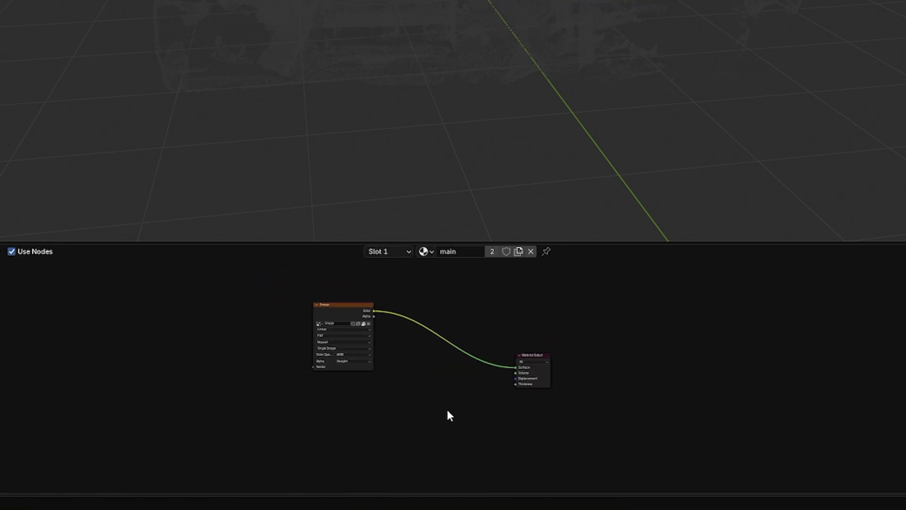
{"action": "middle_click_drag", "start_coordinate": [451, 408], "coordinate": [495, 407]}
{"action": "scroll", "coordinate": [447, 381], "scroll_direction": "up", "scroll_amount": 3}
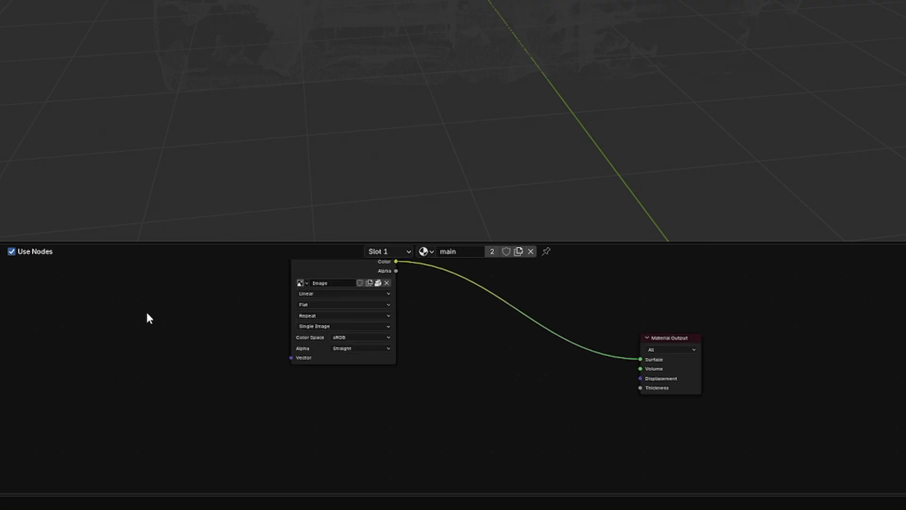
Add a UV Map node and connect its UV output to the Image node's Vector input
{"action": "key", "text": "shift+a"}
{"action": "type", "text": "uv"}
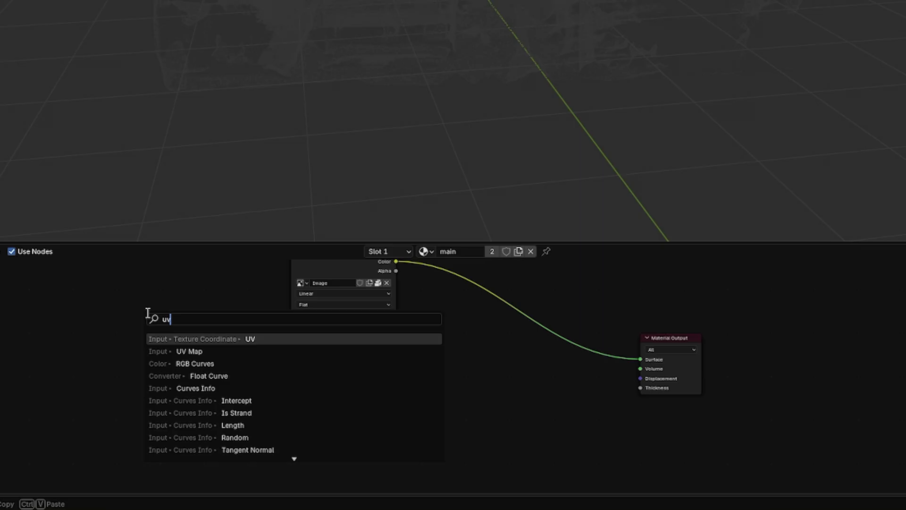
{"action": "left_click", "coordinate": [211, 352]}
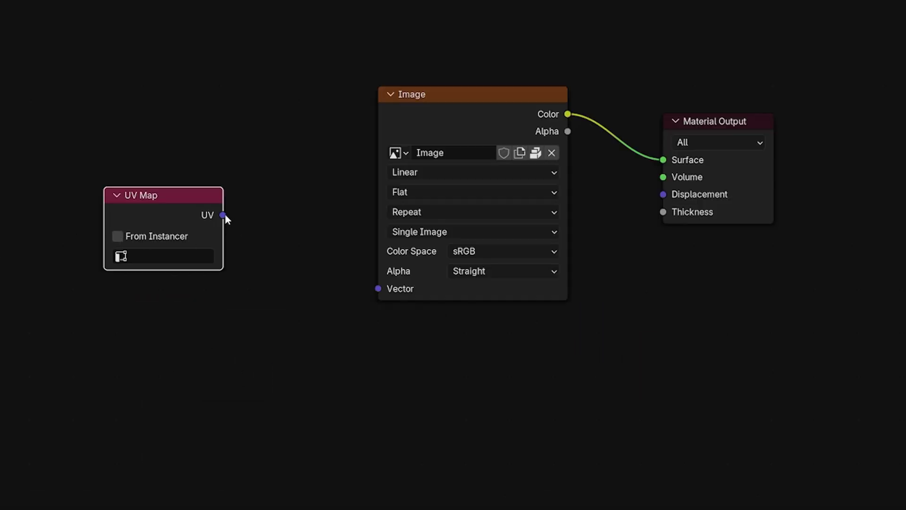
{"action": "left_click_drag", "start_coordinate": [223, 215], "coordinate": [377, 288]}
Put the scan mesh in Edit Mode and choose Attribute as the UV Map node's coordinates
{"action": "left_click", "coordinate": [176, 256]}
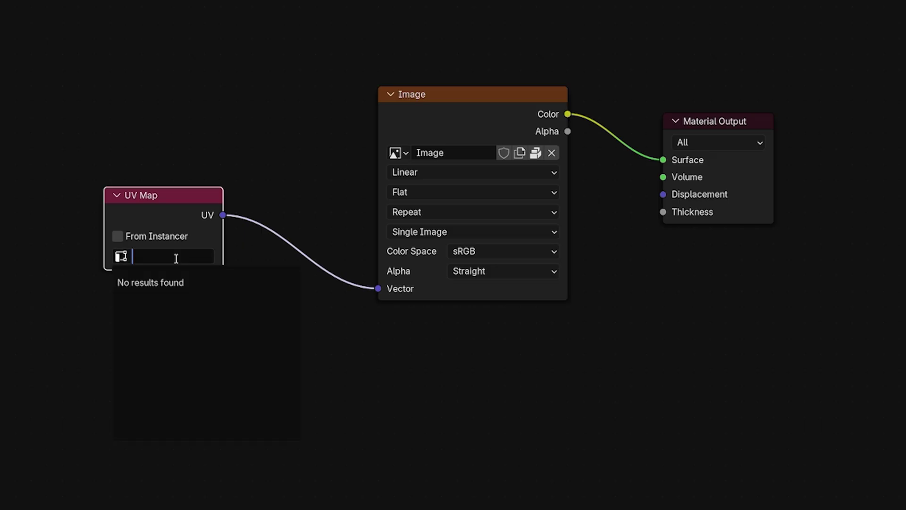
{"action": "left_click", "coordinate": [50, 285]}
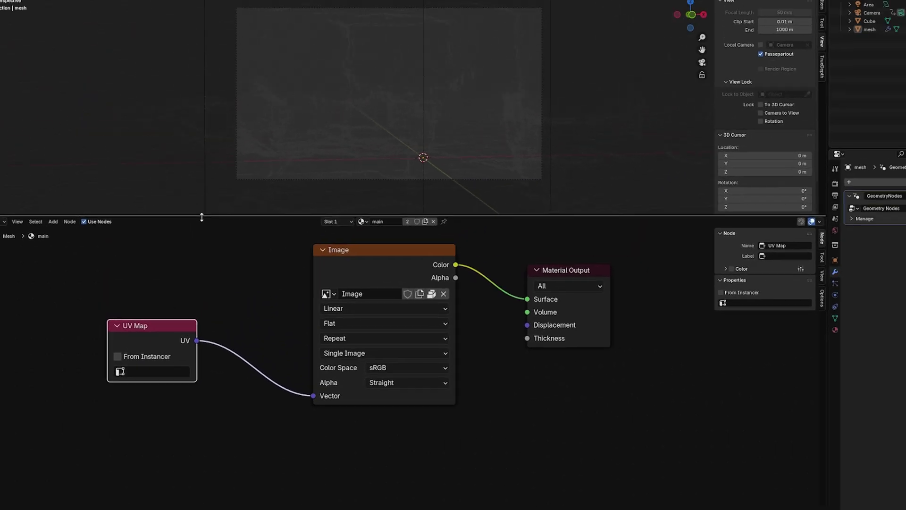
{"action": "left_click", "coordinate": [342, 159]}
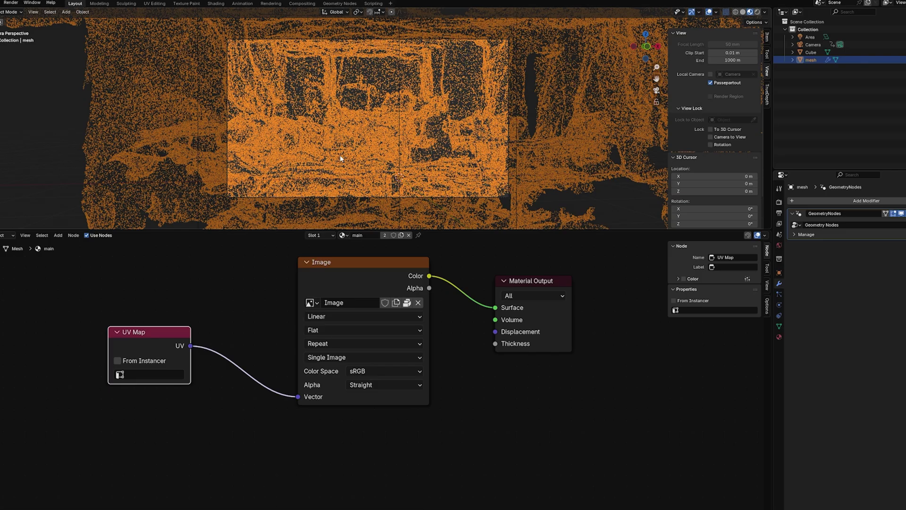
{"action": "key", "text": "Tab"}
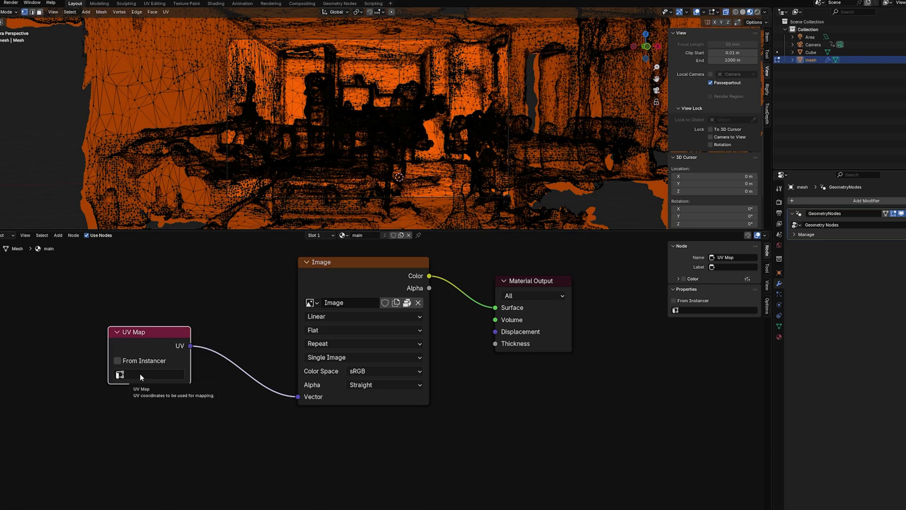
{"action": "left_click", "coordinate": [140, 373]}
{"action": "left_click", "coordinate": [132, 394]}
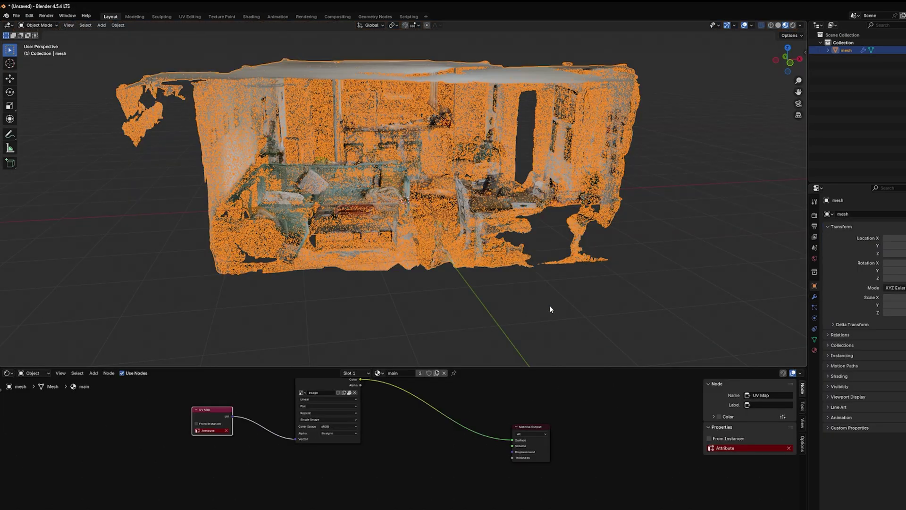
{"action": "left_click", "coordinate": [549, 305]}
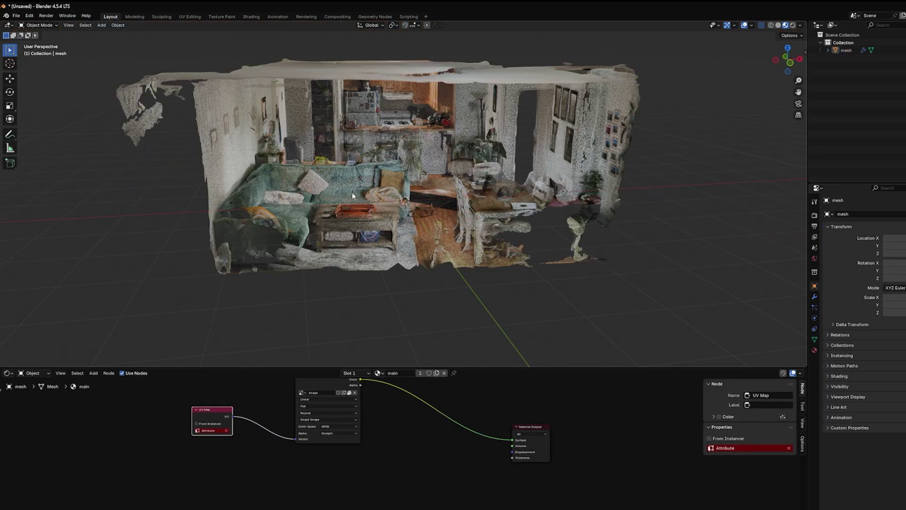
Switch the shader area back to the Geometry Node Editor
{"action": "scroll", "coordinate": [353, 192], "scroll_direction": "up", "scroll_amount": 2}
{"action": "scroll", "coordinate": [352, 191], "scroll_direction": "up", "scroll_amount": 2}
{"action": "middle_click_drag", "start_coordinate": [461, 208], "coordinate": [441, 172]}
{"action": "left_click", "coordinate": [8, 373]}
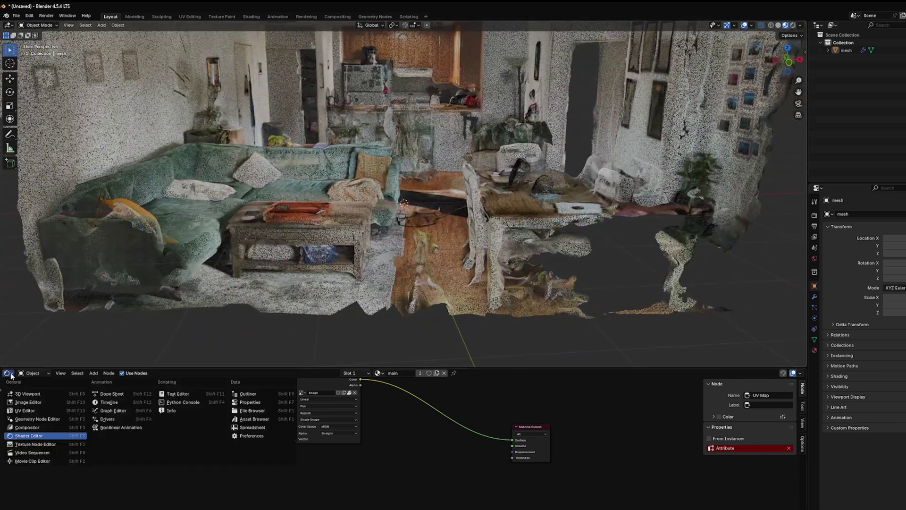
{"action": "left_click", "coordinate": [29, 419]}
{"action": "left_click_drag", "start_coordinate": [557, 419], "coordinate": [599, 419]}
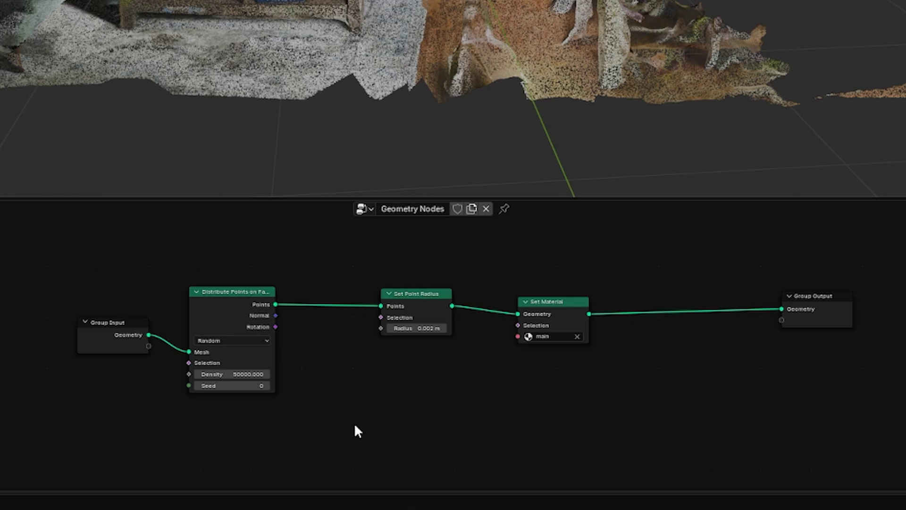
Add a Random Value node below Distribute Points on Faces
{"action": "key", "text": "shift+a"}
{"action": "type", "text": "random"}
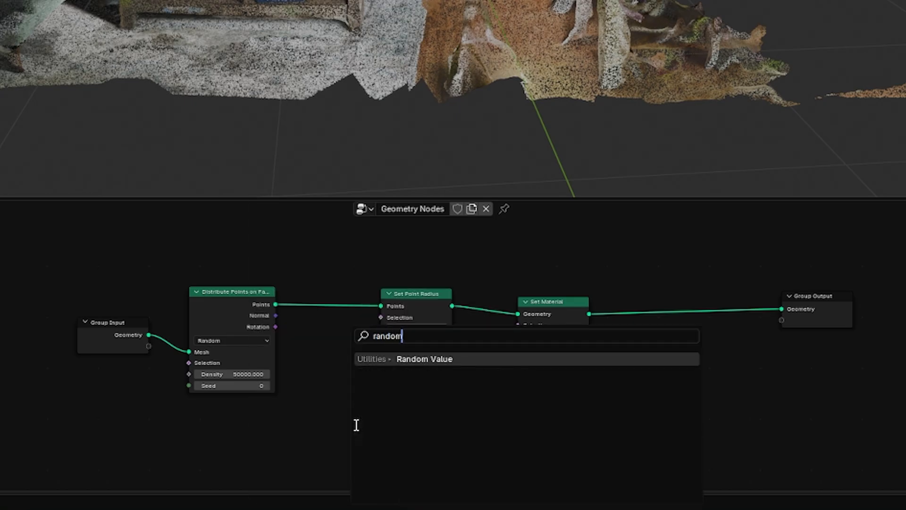
{"action": "left_click", "coordinate": [411, 357]}
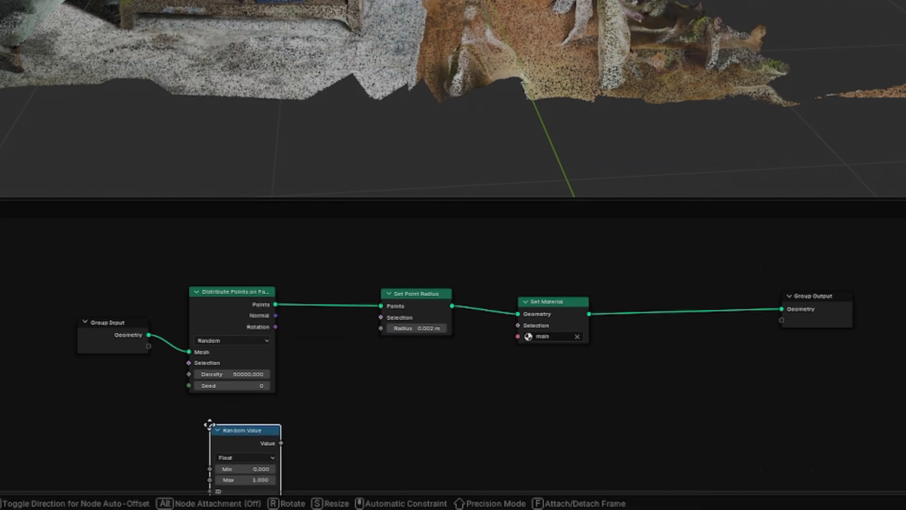
{"action": "left_click", "coordinate": [212, 422]}
Add a Multiply math node beside Random Value and feed the random value into its first input
{"action": "middle_click_drag", "start_coordinate": [393, 431], "coordinate": [407, 366]}
{"action": "scroll", "coordinate": [397, 382], "scroll_direction": "down", "scroll_amount": 1}
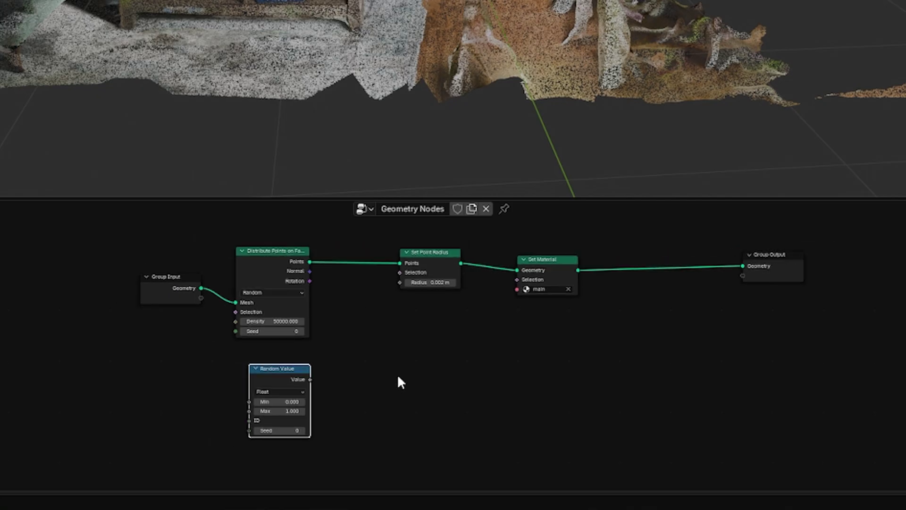
{"action": "key", "text": "shift+a"}
{"action": "type", "text": "mul"}
{"action": "left_click", "coordinate": [461, 358]}
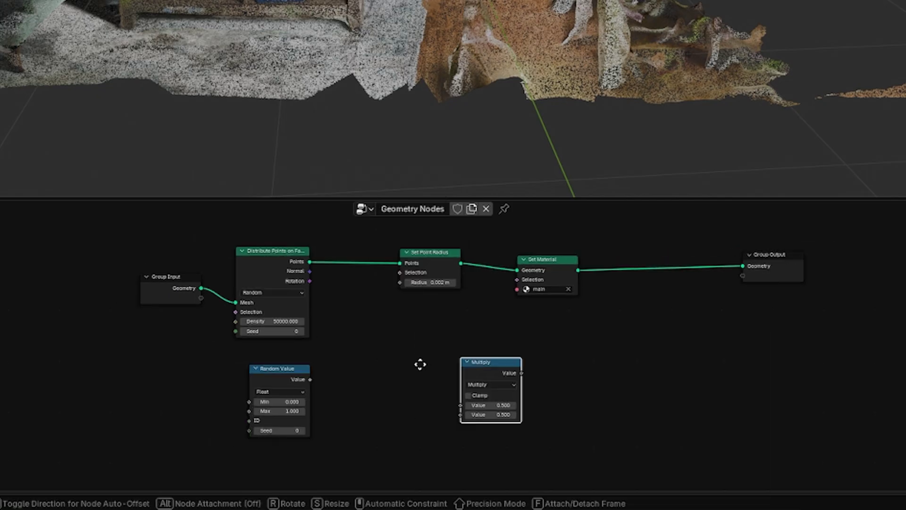
{"action": "left_click", "coordinate": [325, 361]}
{"action": "left_click_drag", "start_coordinate": [309, 379], "coordinate": [327, 406]}
Set the Multiply node's second value to 0.002 and connect its output to the Radius of Set Point Radius
{"action": "double_click", "coordinate": [353, 417]}
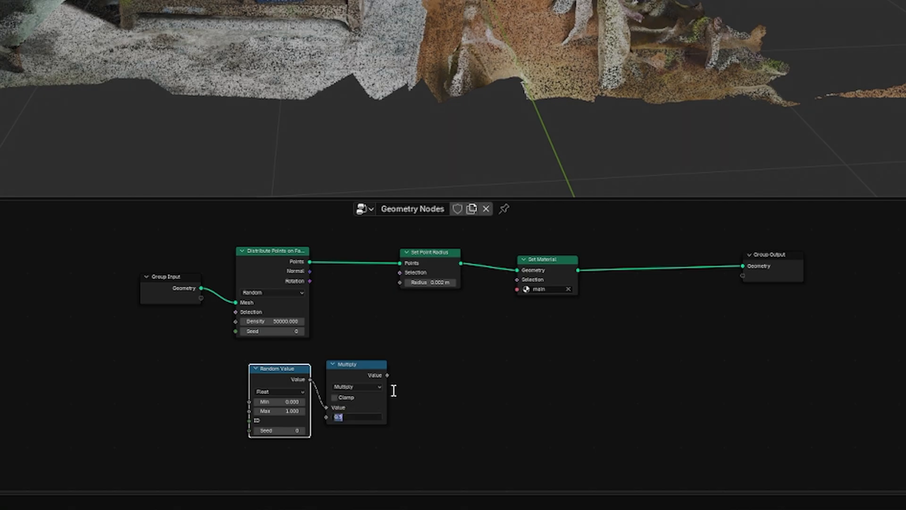
{"action": "type", "text": "0.002"}
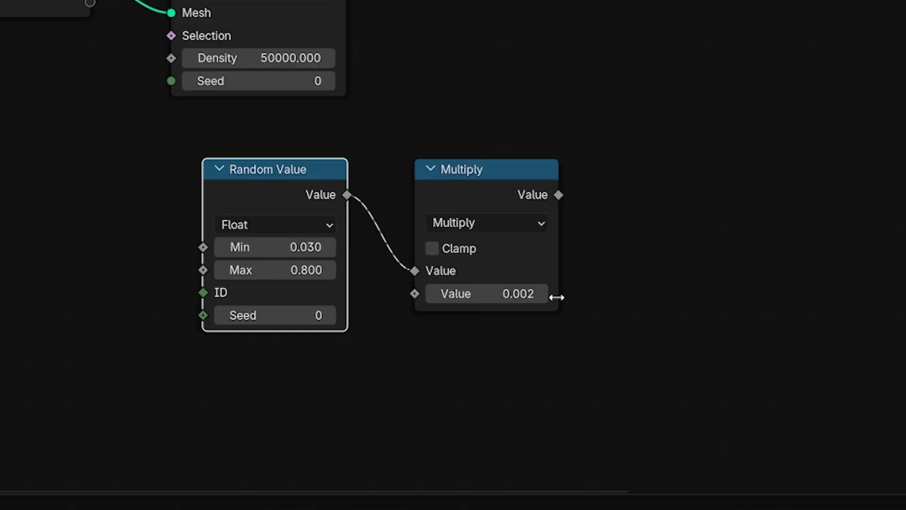
{"action": "left_click_drag", "start_coordinate": [558, 194], "coordinate": [573, 7]}
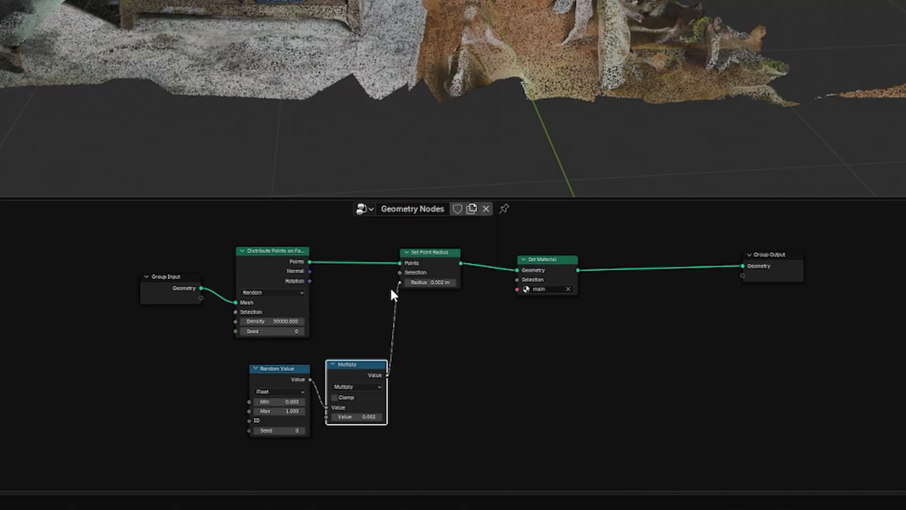
{"action": "left_click_drag", "start_coordinate": [390, 287], "coordinate": [397, 283]}
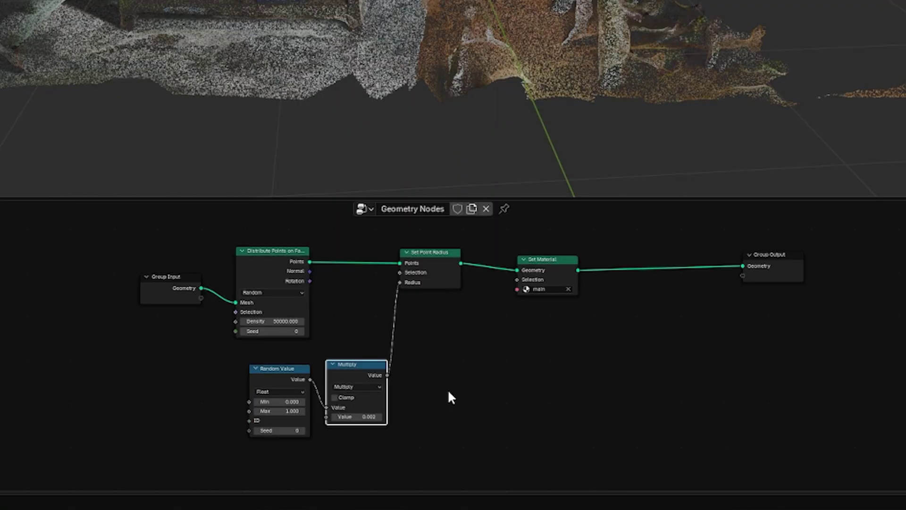
Set the Random Value node's minimum to 0.03 and maximum to 0.8
{"action": "left_click", "coordinate": [285, 403]}
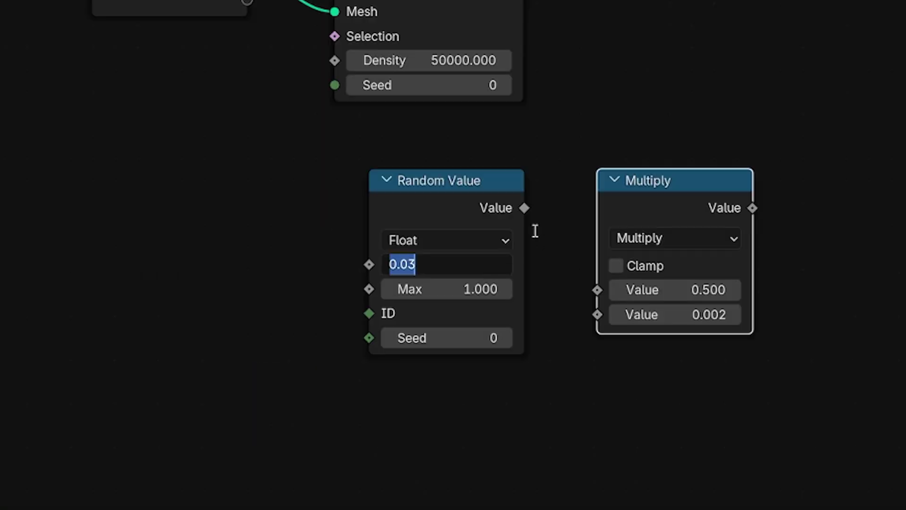
{"action": "type", "text": ".03"}
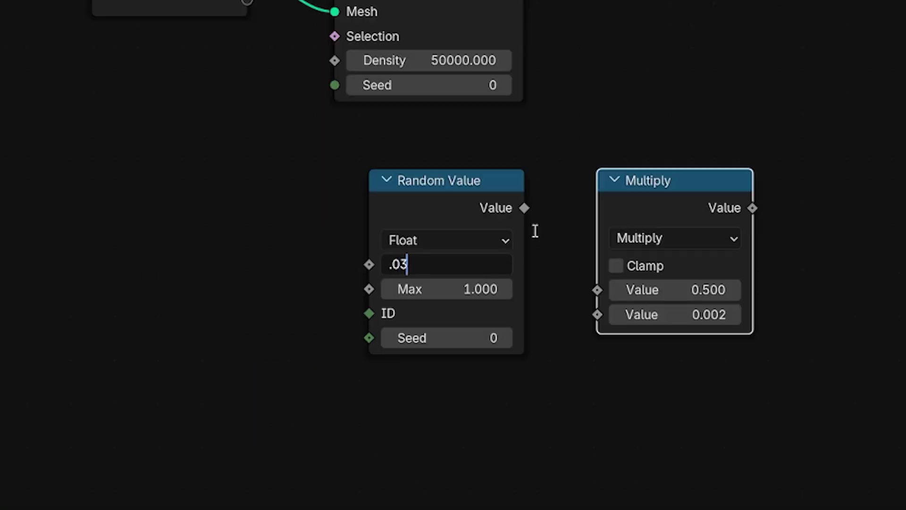
{"action": "left_click", "coordinate": [455, 289]}
{"action": "type", "text": ".8"}
{"action": "key", "text": "Return"}
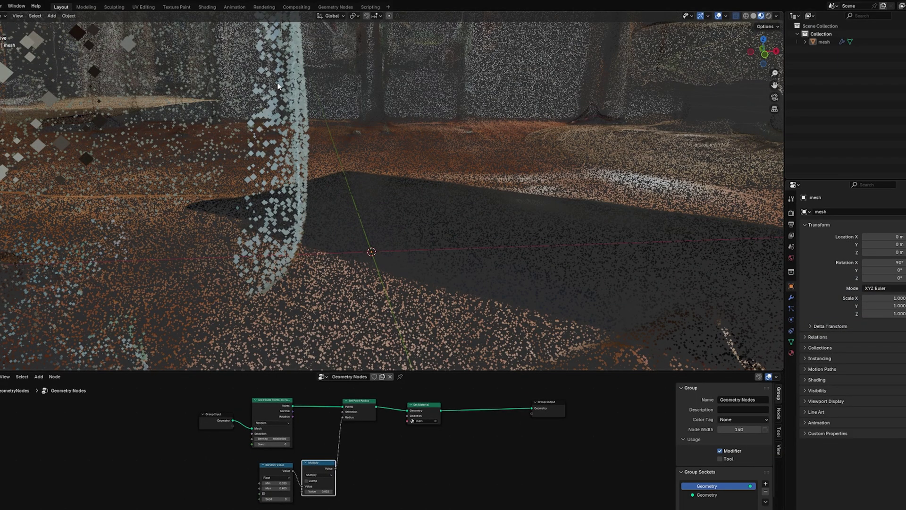
Examine the point cloud's randomised point sizes up close and across the whole room
{"action": "scroll", "coordinate": [278, 123], "scroll_direction": "down", "scroll_amount": 8}
{"action": "scroll", "coordinate": [313, 144], "scroll_direction": "up", "scroll_amount": 4}
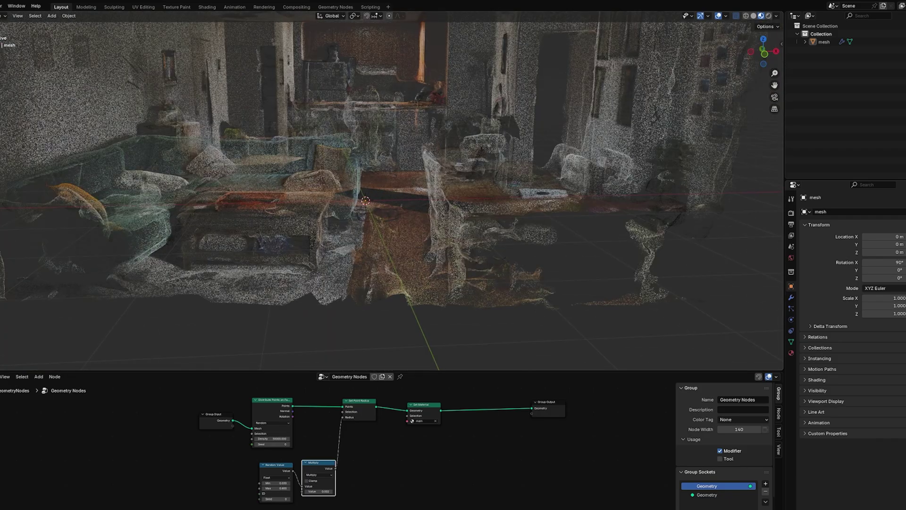
{"action": "left_click_drag", "start_coordinate": [774, 85], "coordinate": [834, 115]}
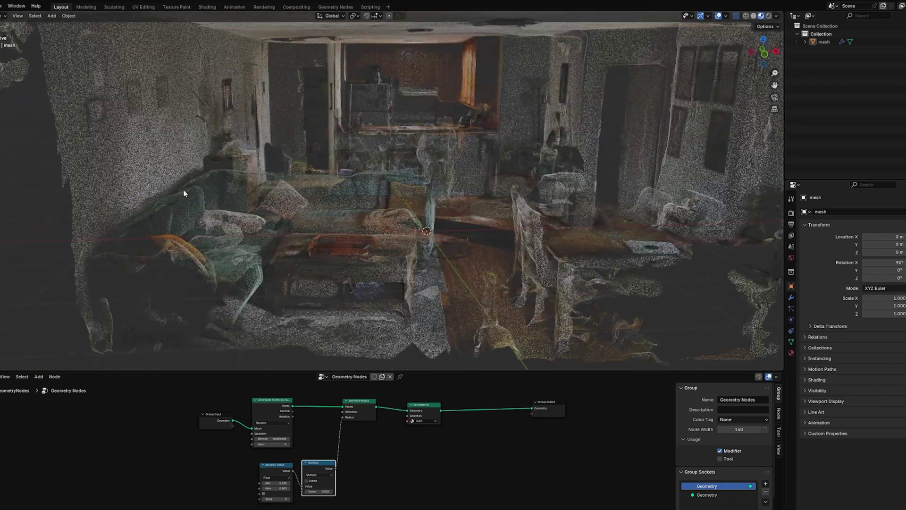
{"action": "scroll", "coordinate": [395, 101], "scroll_direction": "down", "scroll_amount": 5}
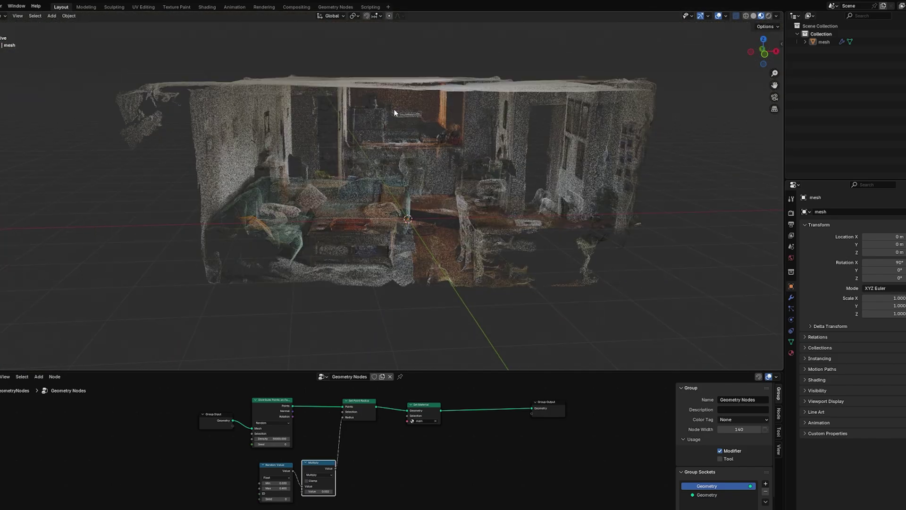
{"action": "scroll", "coordinate": [395, 109], "scroll_direction": "up", "scroll_amount": 5}
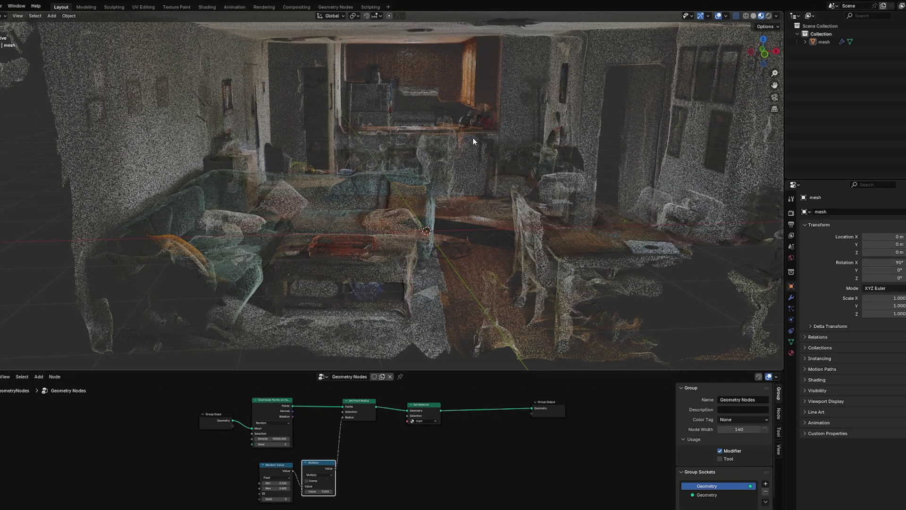
{"action": "scroll", "coordinate": [455, 140], "scroll_direction": "down", "scroll_amount": 3}
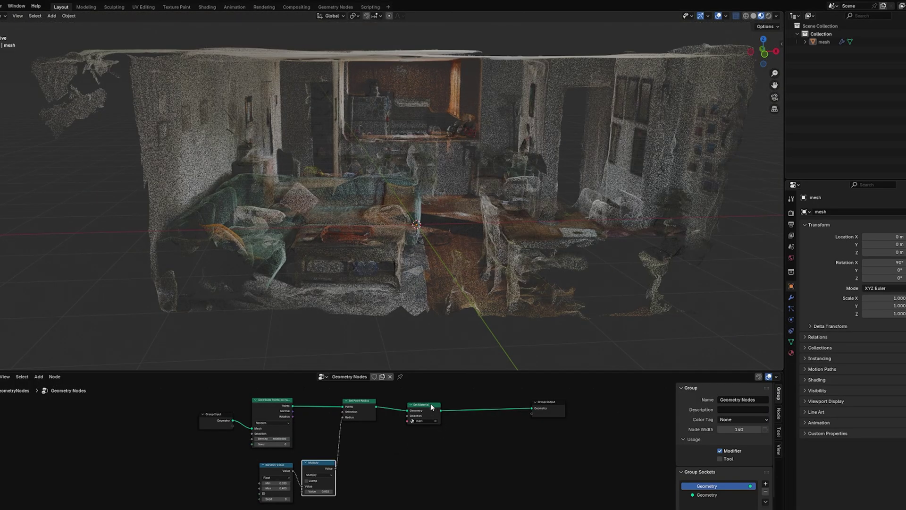
Move Set Material closer to Set Point Radius and insert a Set Position node between it and Group Output
{"action": "left_click_drag", "start_coordinate": [425, 404], "coordinate": [407, 407]}
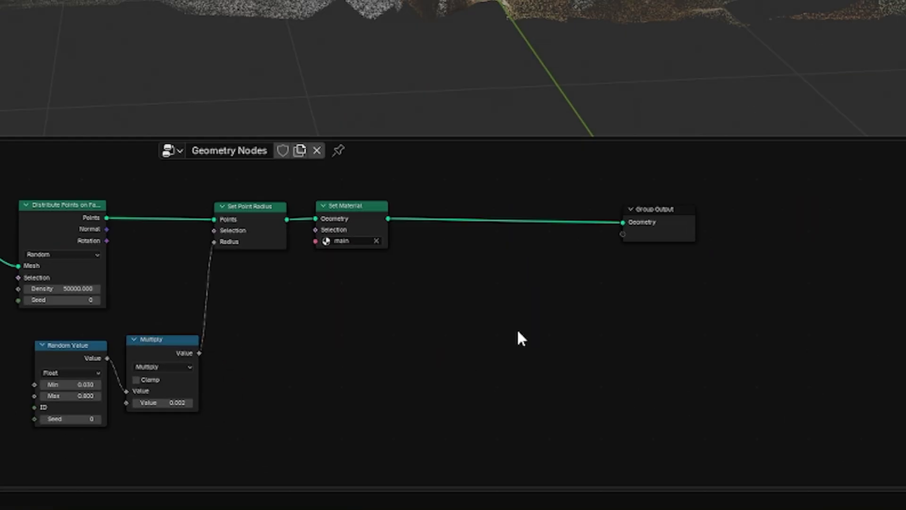
{"action": "key", "text": "shift+a"}
{"action": "type", "text": "set p"}
{"action": "left_click", "coordinate": [520, 329]}
{"action": "left_click", "coordinate": [397, 354]}
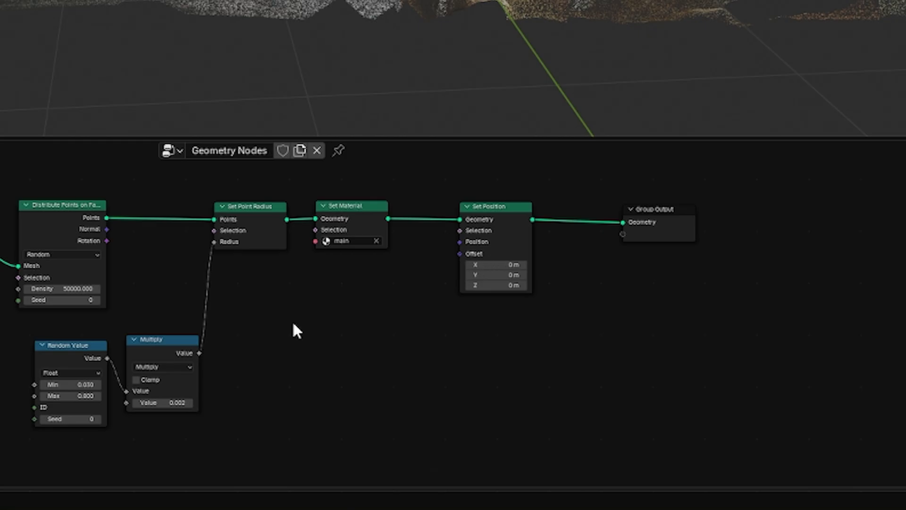
Add a Noise Texture node and connect its Color output to the Offset of Set Position
{"action": "key", "text": "shift+a"}
{"action": "type", "text": "nois"}
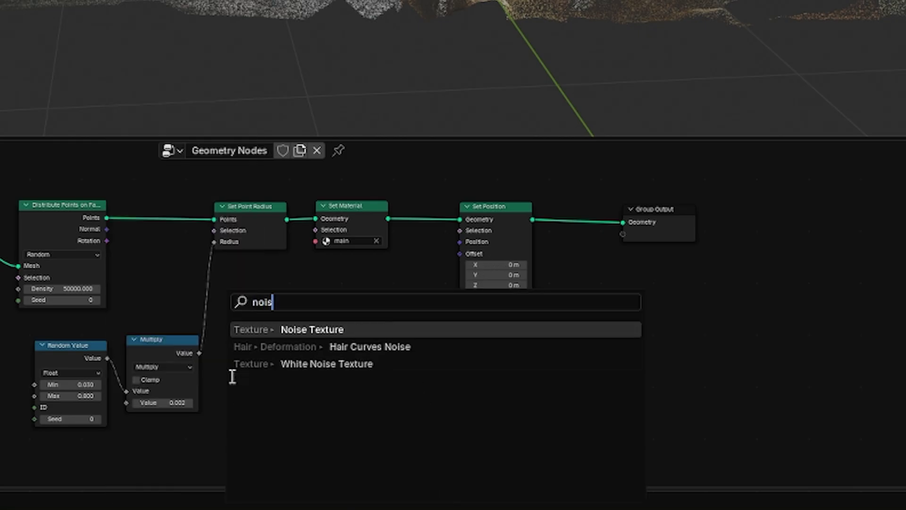
{"action": "left_click", "coordinate": [271, 325]}
{"action": "left_click_drag", "start_coordinate": [345, 353], "coordinate": [459, 253]}
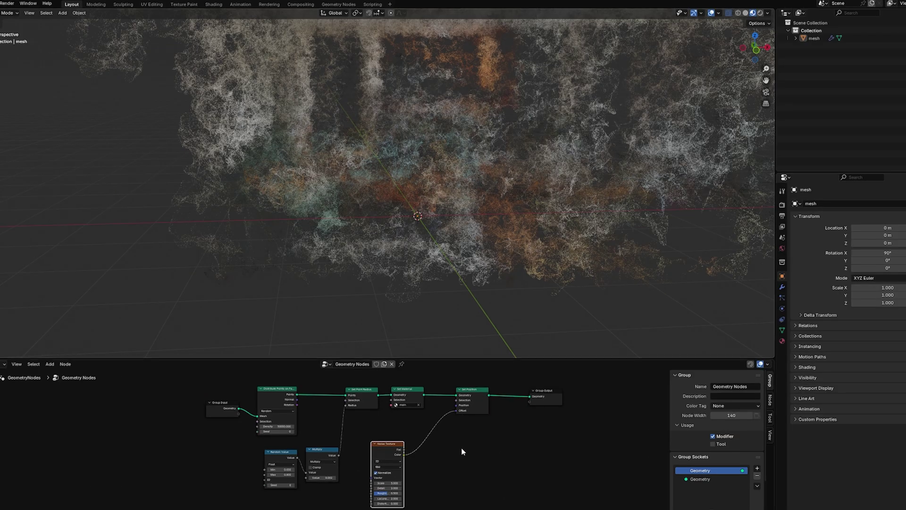
Insert an Add math node between Noise Texture and the Offset of Set Position, with its second value at -0.5
{"action": "left_click_drag", "start_coordinate": [449, 375], "coordinate": [581, 437]}
{"action": "left_click_drag", "start_coordinate": [475, 394], "coordinate": [509, 392]}
{"action": "key", "text": "shift+a"}
{"action": "type", "text": "add"}
{"action": "left_click", "coordinate": [514, 445]}
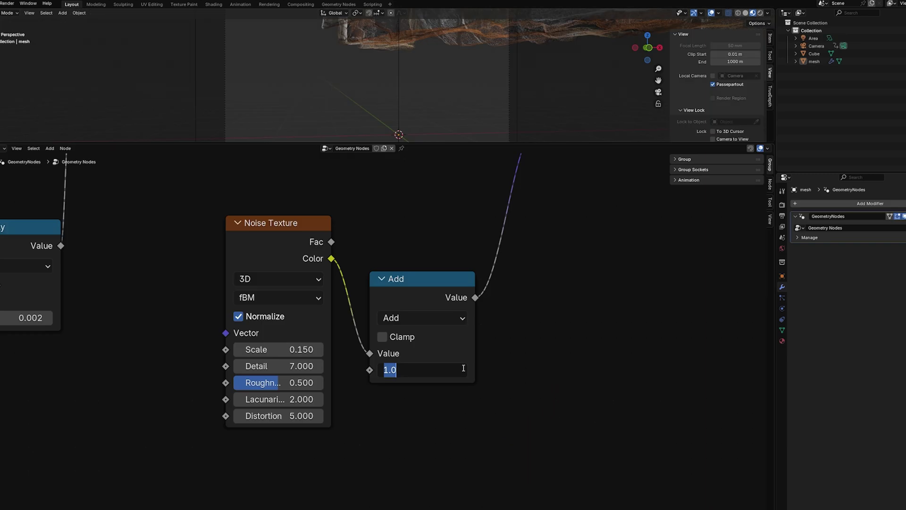
{"action": "type", "text": "-0.5"}
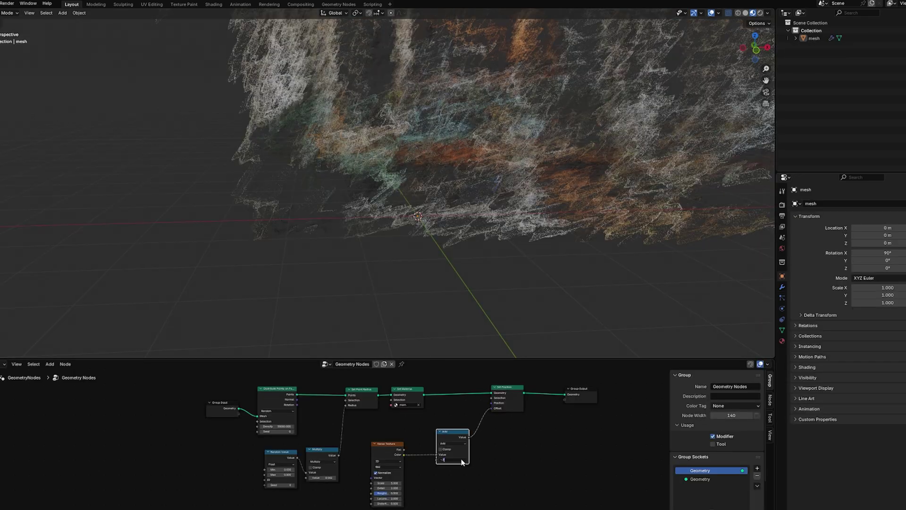
{"action": "left_click", "coordinate": [515, 476]}
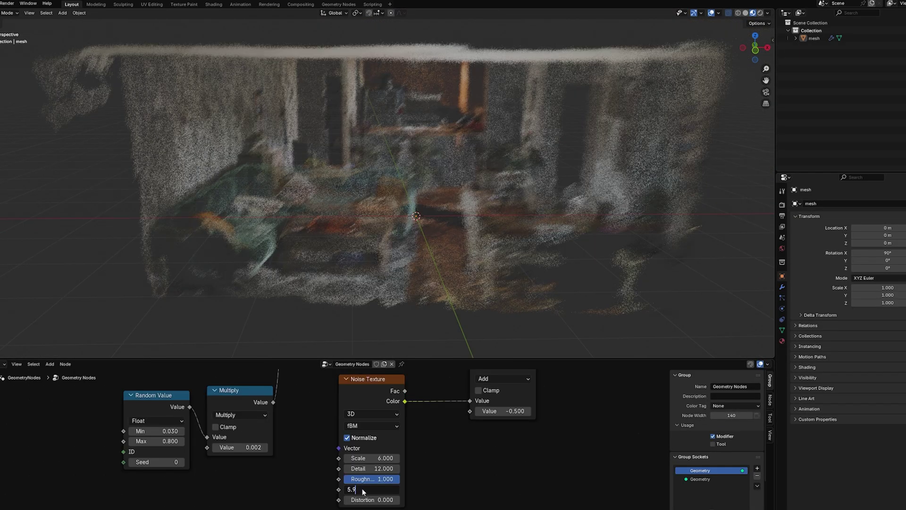
{"action": "key", "text": "Return"}
Set the Noise Texture's detail to 7 and distortion to 5, and check the distorted room
{"action": "scroll", "coordinate": [361, 489], "scroll_direction": "up", "scroll_amount": 1}
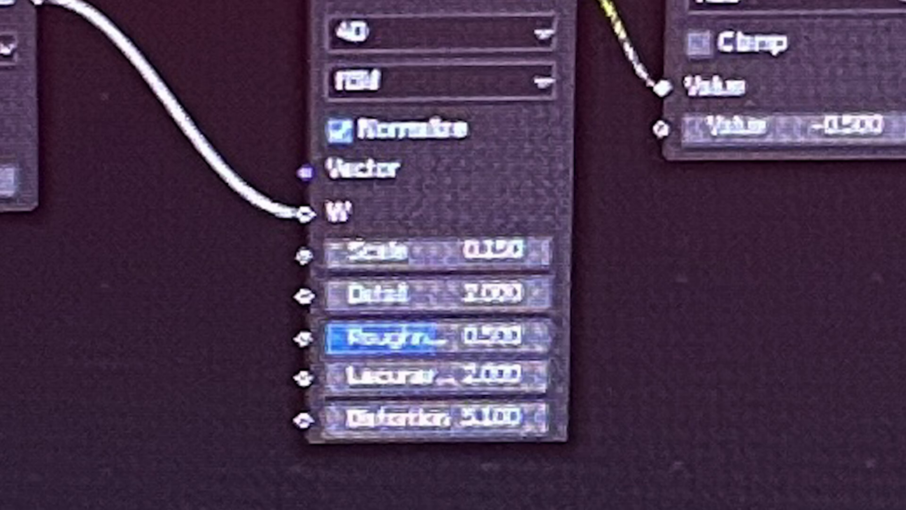
{"action": "left_click", "coordinate": [380, 472]}
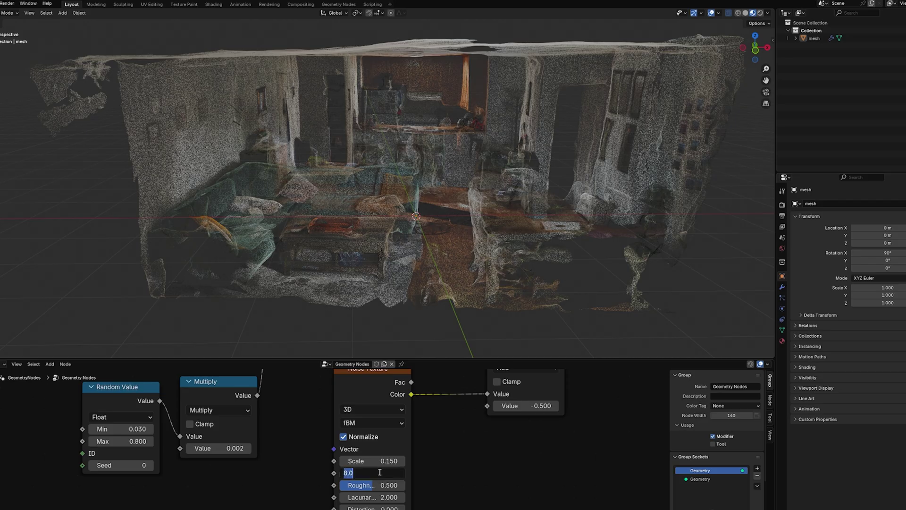
{"action": "type", "text": "7"}
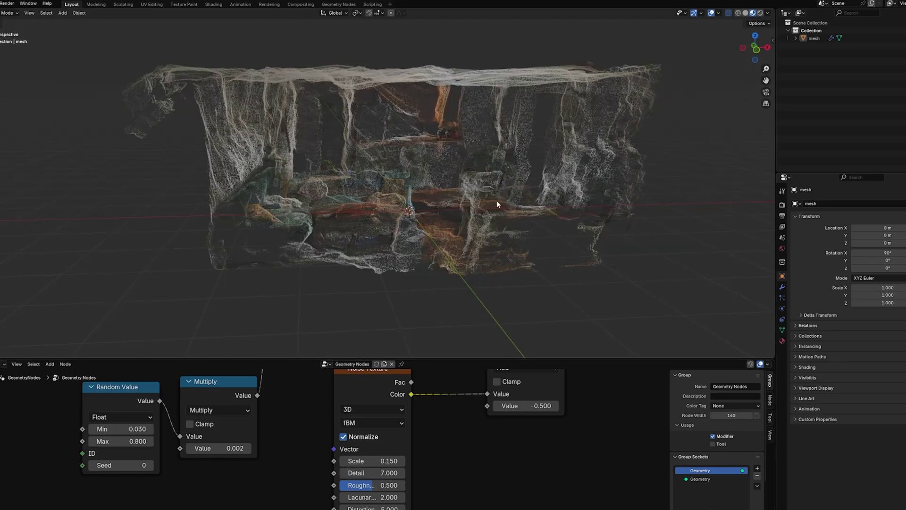
{"action": "middle_click_drag", "start_coordinate": [496, 200], "coordinate": [550, 229]}
{"action": "scroll", "coordinate": [547, 228], "scroll_direction": "up", "scroll_amount": 5}
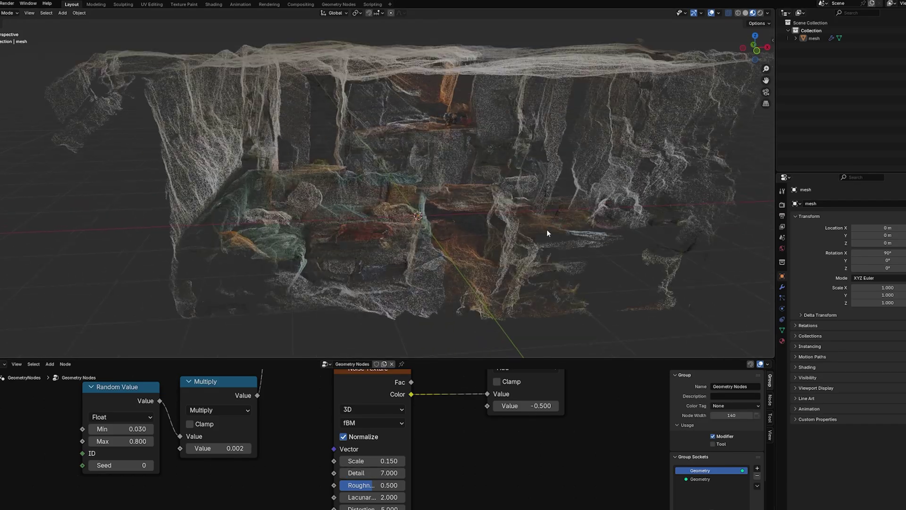
{"action": "scroll", "coordinate": [383, 427], "scroll_direction": "down", "scroll_amount": 2}
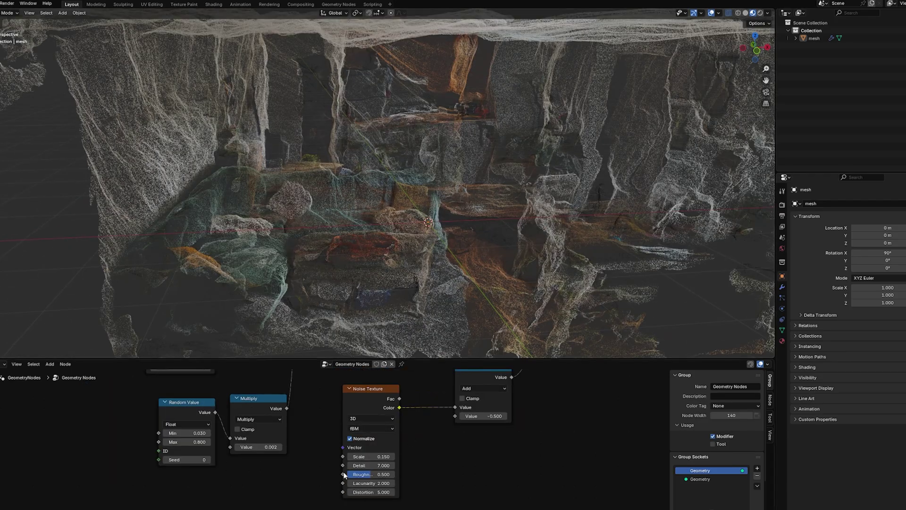
{"action": "middle_click_drag", "start_coordinate": [448, 144], "coordinate": [480, 160]}
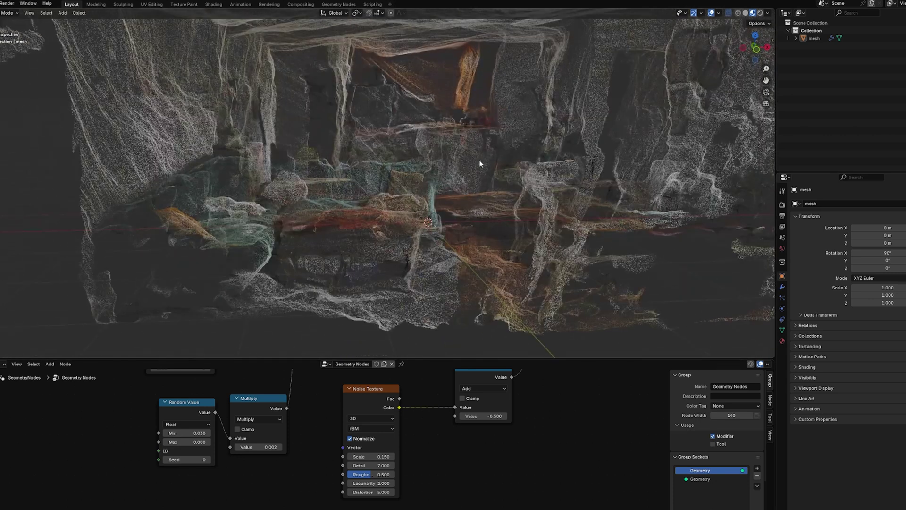
Switch the Noise Texture's dimensions to 4D and move the node lower to make room around it
{"action": "left_click", "coordinate": [355, 419]}
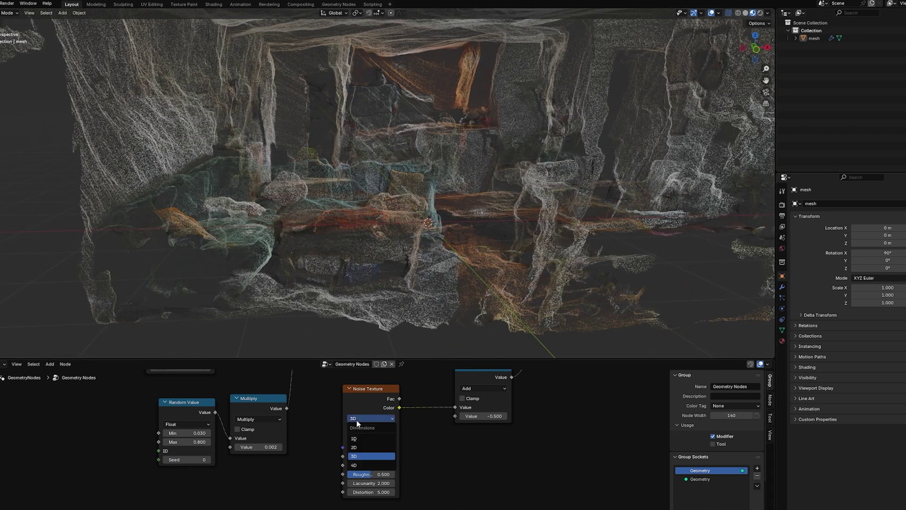
{"action": "left_click", "coordinate": [359, 465]}
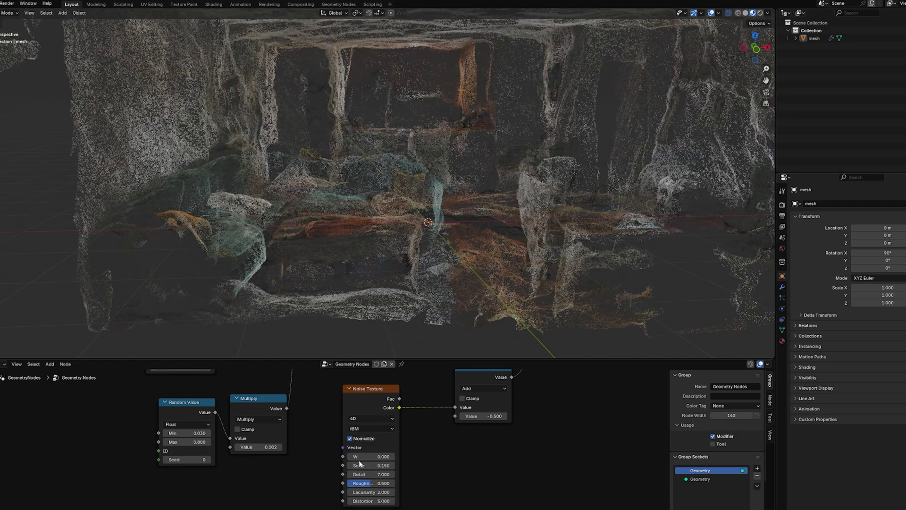
{"action": "left_click_drag", "start_coordinate": [366, 396], "coordinate": [377, 453]}
{"action": "scroll", "coordinate": [465, 462], "scroll_direction": "down", "scroll_amount": 2}
{"action": "middle_click_drag", "start_coordinate": [457, 470], "coordinate": [491, 418]}
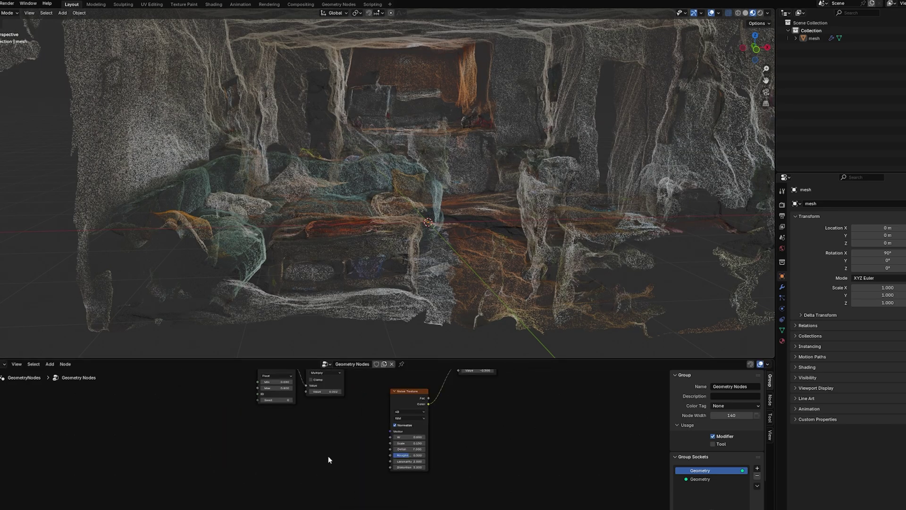
Add a Scene Time node and place it well before the Noise Texture node
{"action": "key", "text": "shift+a"}
{"action": "type", "text": "scen"}
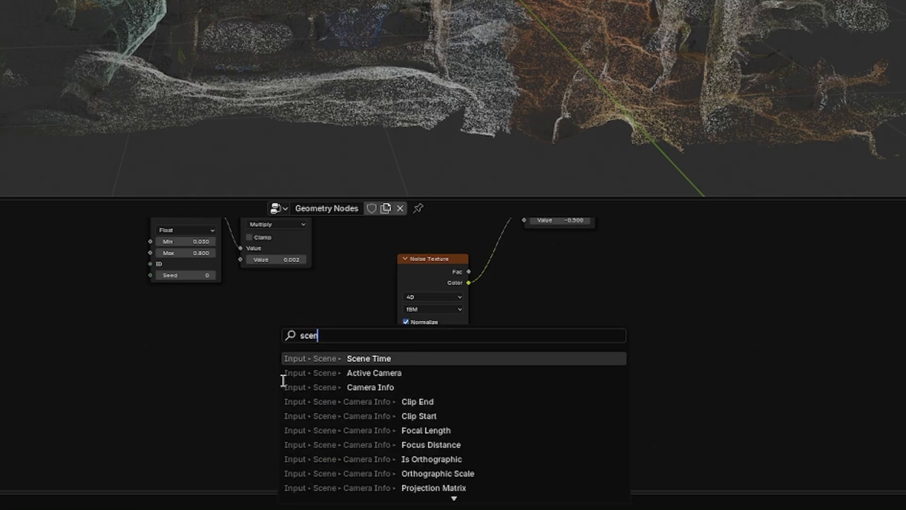
{"action": "left_click", "coordinate": [288, 358]}
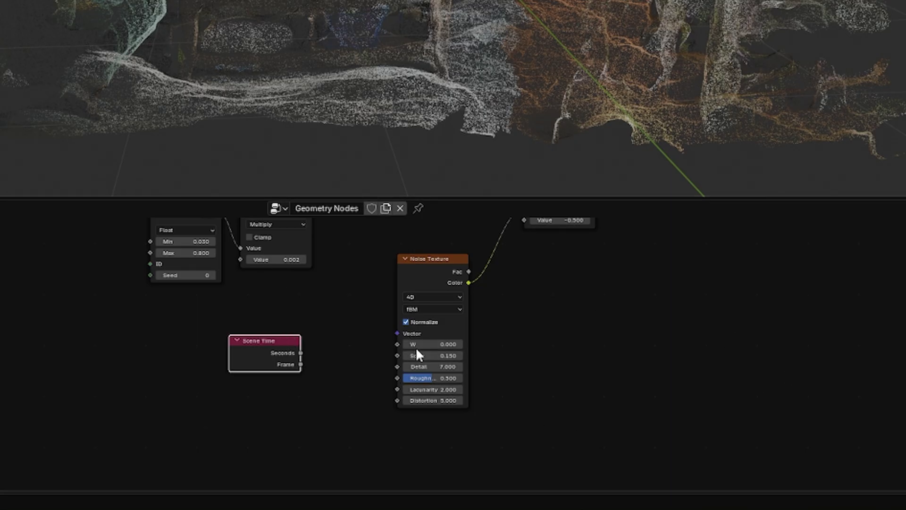
{"action": "left_click_drag", "start_coordinate": [271, 349], "coordinate": [216, 368]}
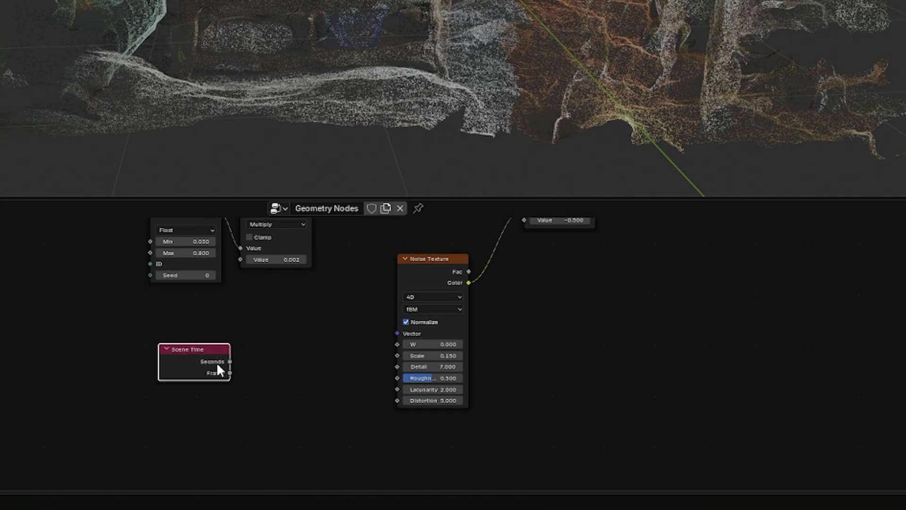
Add a Divide math node that feeds the Scene Time output into the W input of Noise Texture
{"action": "key", "text": "shift+a"}
{"action": "mouse_move", "coordinate": [311, 343]}
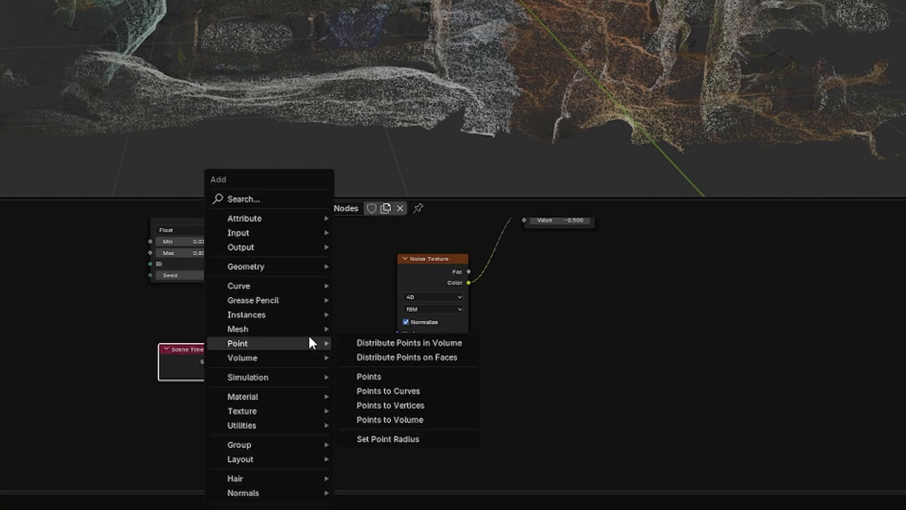
{"action": "type", "text": "di"}
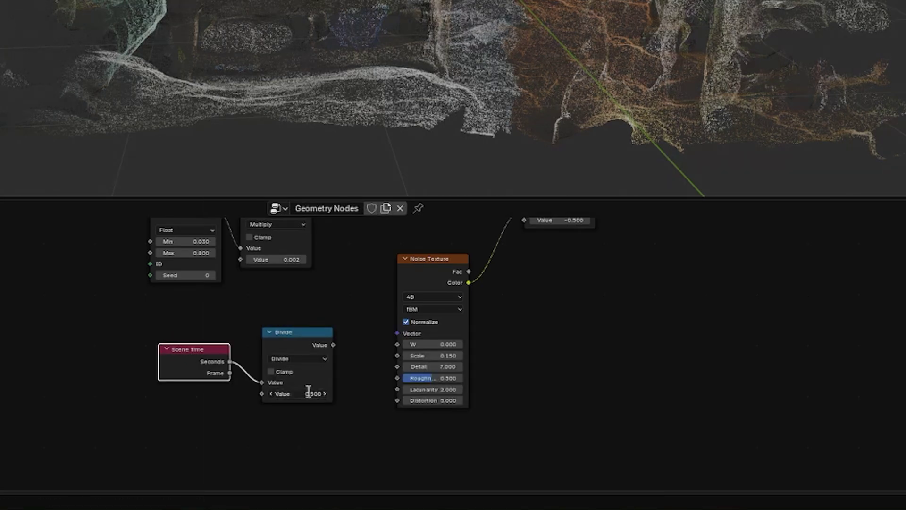
{"action": "left_click", "coordinate": [308, 392]}
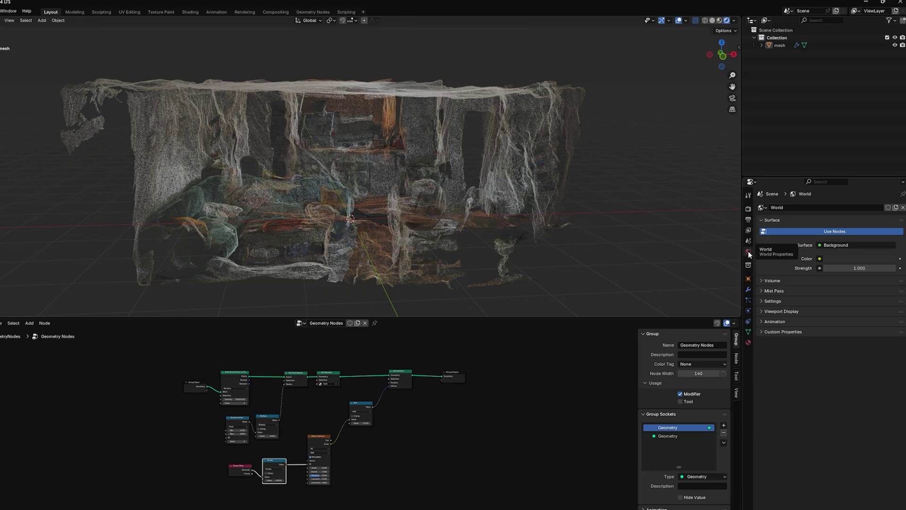
Set the world background color to black
{"action": "left_click", "coordinate": [834, 259]}
{"action": "left_click_drag", "start_coordinate": [892, 178], "coordinate": [892, 194]}
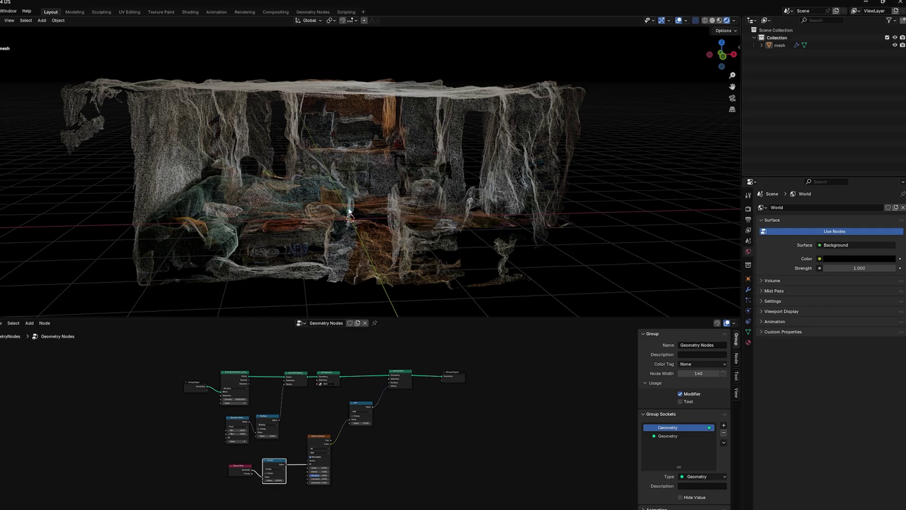
{"action": "scroll", "coordinate": [410, 146], "scroll_direction": "down", "scroll_amount": 3}
{"action": "scroll", "coordinate": [574, 193], "scroll_direction": "up", "scroll_amount": 5}
{"action": "scroll", "coordinate": [574, 193], "scroll_direction": "down", "scroll_amount": 2}
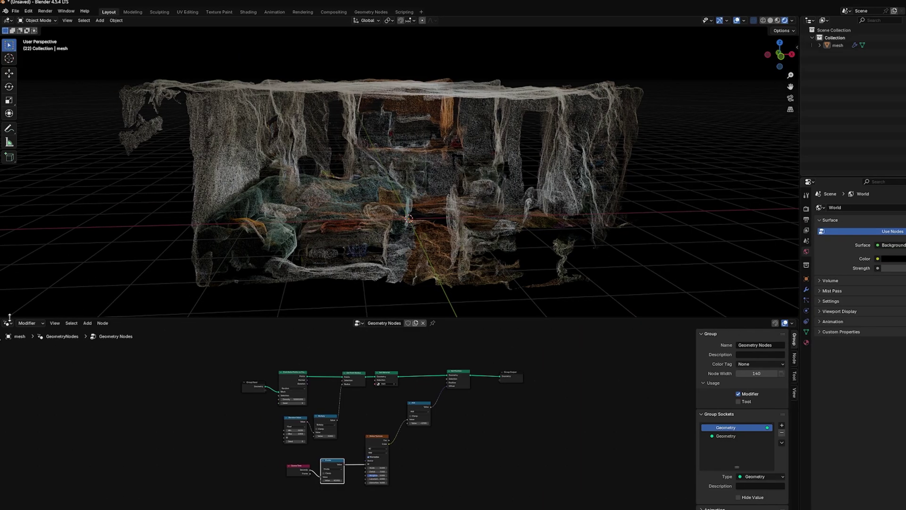
Switch the node area to the Shader Editor and move Material Output further away from the Image Texture node
{"action": "left_click", "coordinate": [8, 323]}
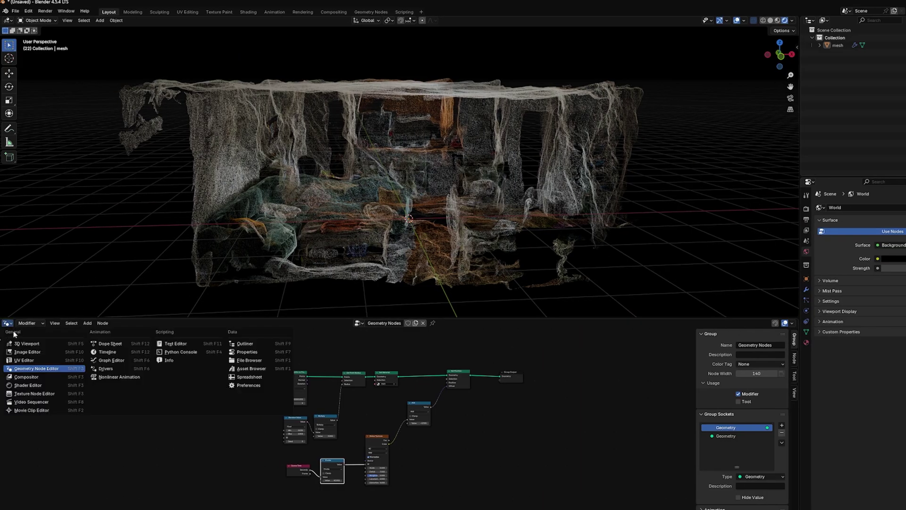
{"action": "left_click", "coordinate": [28, 386]}
{"action": "left_click_drag", "start_coordinate": [478, 407], "coordinate": [538, 394]}
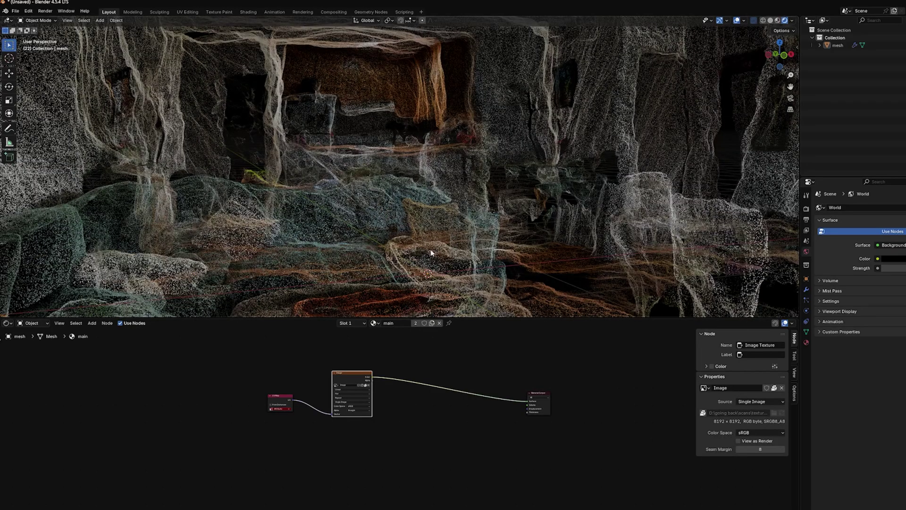
{"action": "mouse_move", "coordinate": [536, 126]}
{"action": "middle_mouse_down"}
{"action": "mouse_move", "coordinate": [590, 89]}
{"action": "mouse_move", "coordinate": [599, 106]}
{"action": "mouse_move", "coordinate": [597, 137]}
{"action": "mouse_move", "coordinate": [532, 191]}
{"action": "mouse_move", "coordinate": [553, 141]}
{"action": "mouse_move", "coordinate": [524, 135]}
{"action": "middle_mouse_up"}
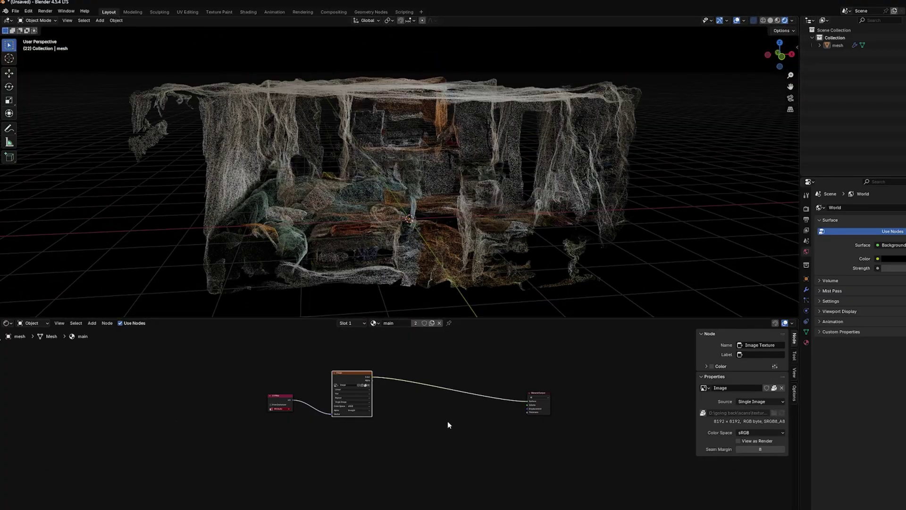
Insert a Principled BSDF between the Image Texture and the Material Output of the main material
{"action": "key", "text": "shift+a"}
{"action": "type", "text": "bdsf"}
{"action": "key", "text": "Up"}
{"action": "key", "text": "Up"}
{"action": "key", "text": "Up"}
{"action": "key", "text": "Up"}
{"action": "key", "text": "Return"}
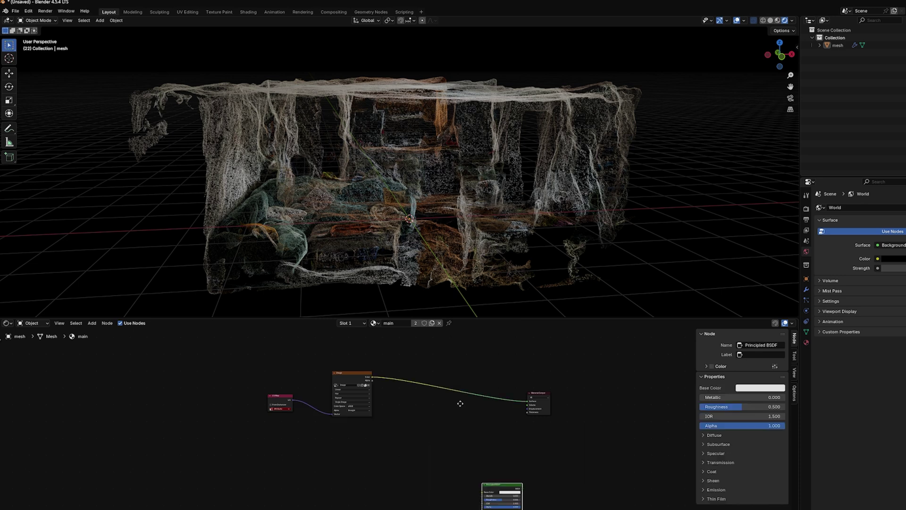
{"action": "left_click", "coordinate": [450, 381]}
Add an area light to the scene
{"action": "middle_click_drag", "start_coordinate": [440, 188], "coordinate": [413, 127]}
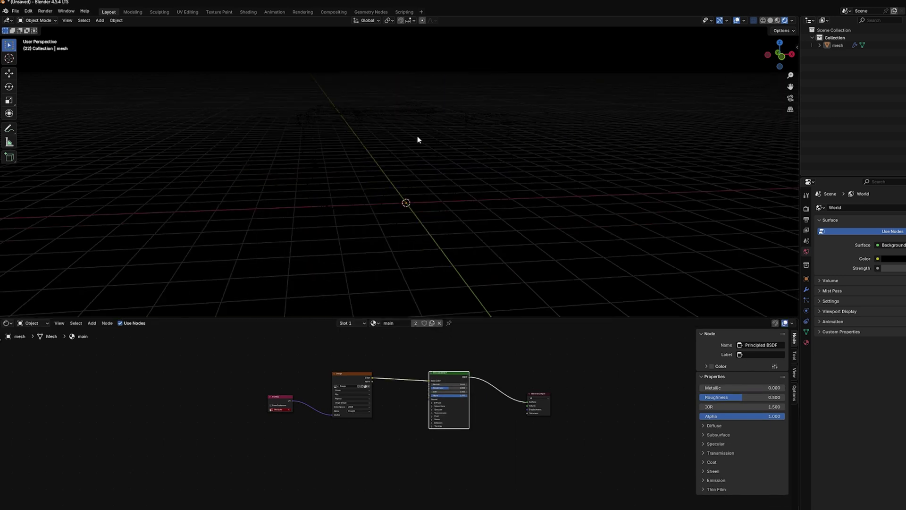
{"action": "middle_click_drag", "start_coordinate": [364, 163], "coordinate": [377, 184]}
{"action": "key", "text": "shift+a"}
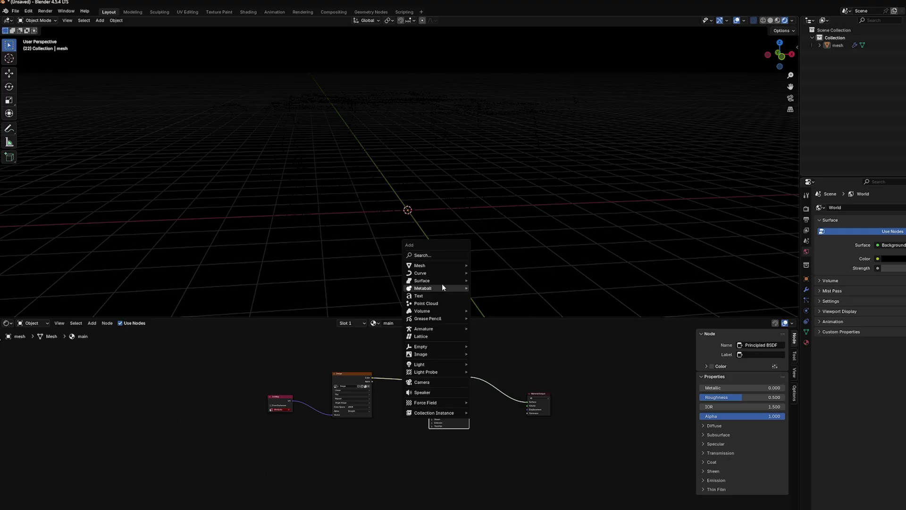
{"action": "mouse_move", "coordinate": [442, 364]}
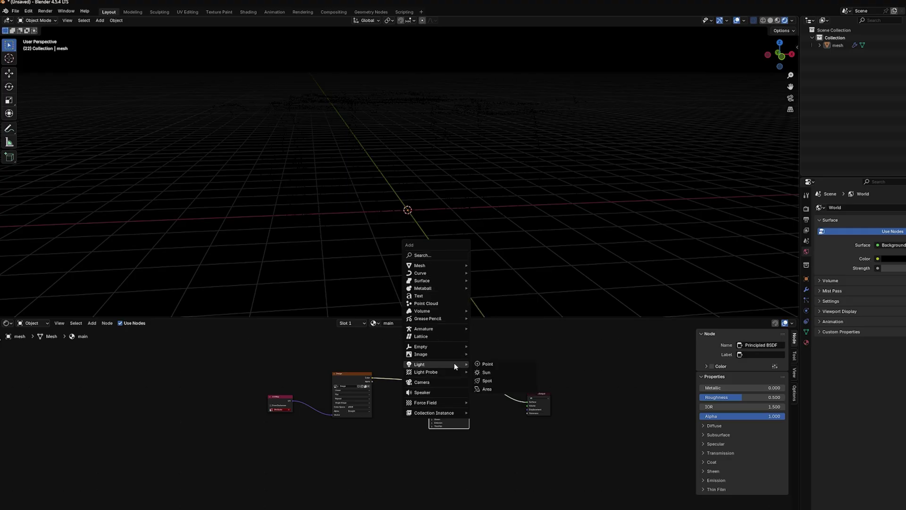
{"action": "left_click", "coordinate": [496, 389]}
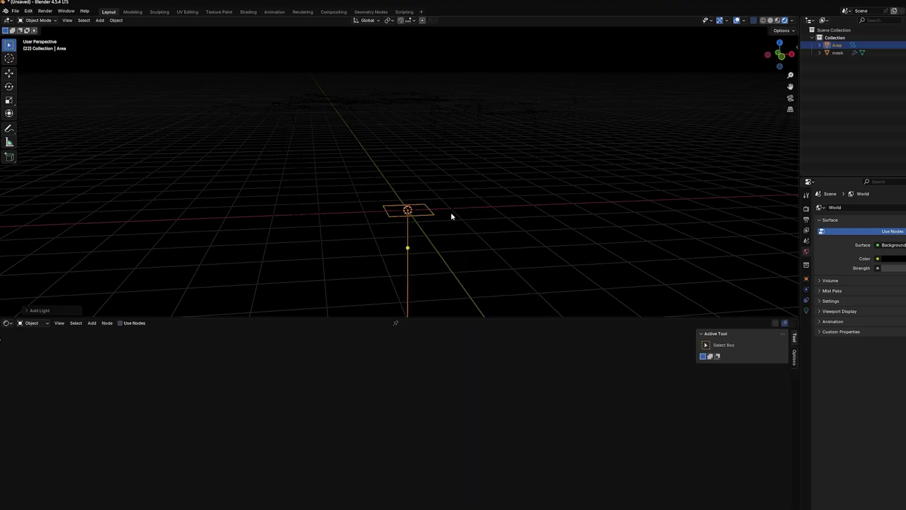
Raise the area light vertically above the scanned room and scale it up to cover more of it
{"action": "key", "text": "g"}
{"action": "key", "text": "z"}
{"action": "left_click", "coordinate": [439, 76]}
{"action": "key", "text": "s"}
{"action": "left_click", "coordinate": [602, 110]}
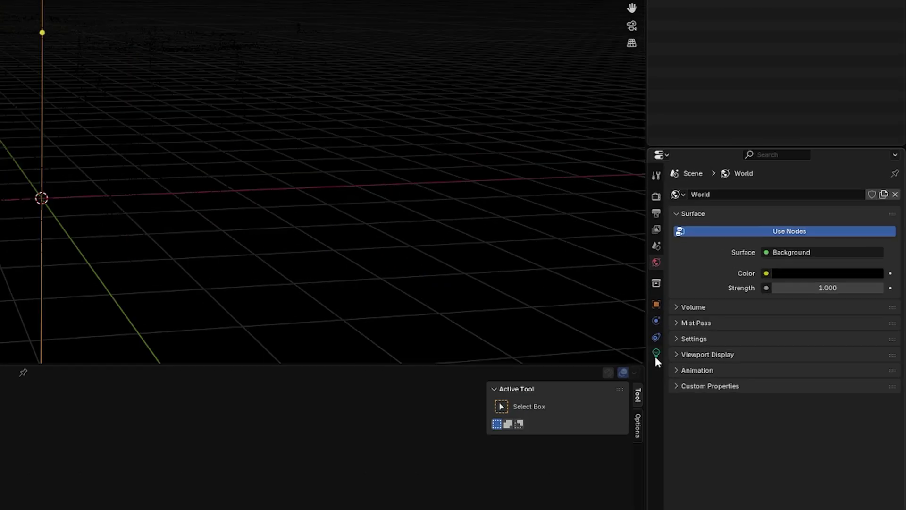
Increase the area light's power to about 323.5, check the lit room and deselect the light
{"action": "left_click", "coordinate": [806, 310]}
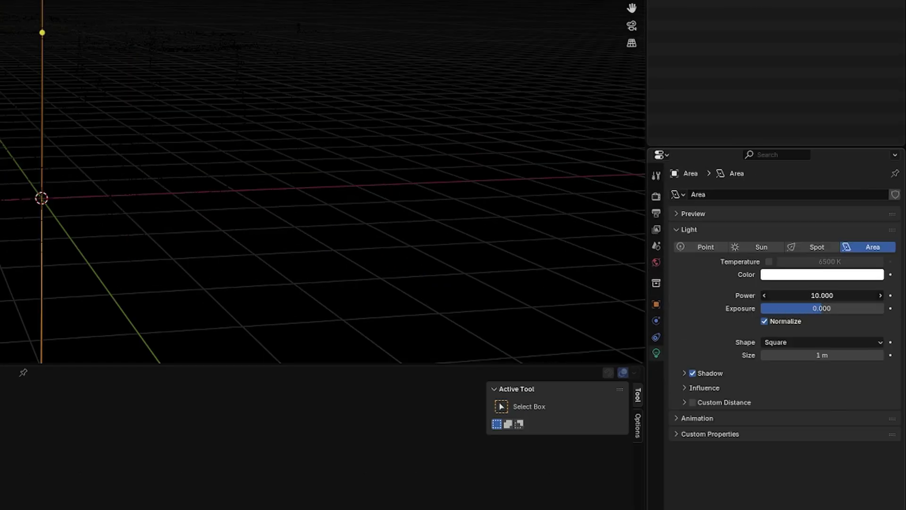
{"action": "left_click_drag", "start_coordinate": [822, 295], "coordinate": [878, 295]}
{"action": "mouse_move", "coordinate": [179, 254]}
{"action": "middle_mouse_down"}
{"action": "mouse_move", "coordinate": [194, 229]}
{"action": "mouse_move", "coordinate": [179, 249]}
{"action": "middle_mouse_up"}
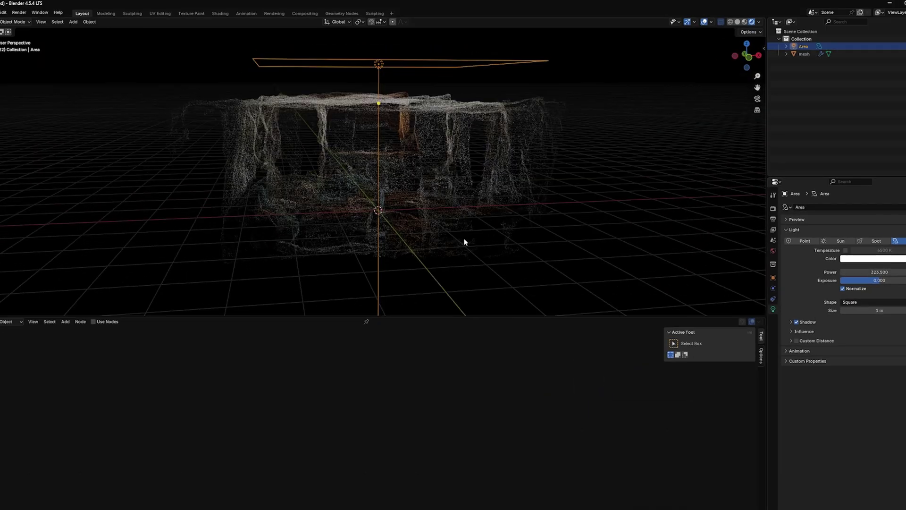
{"action": "middle_click_drag", "start_coordinate": [524, 225], "coordinate": [515, 208]}
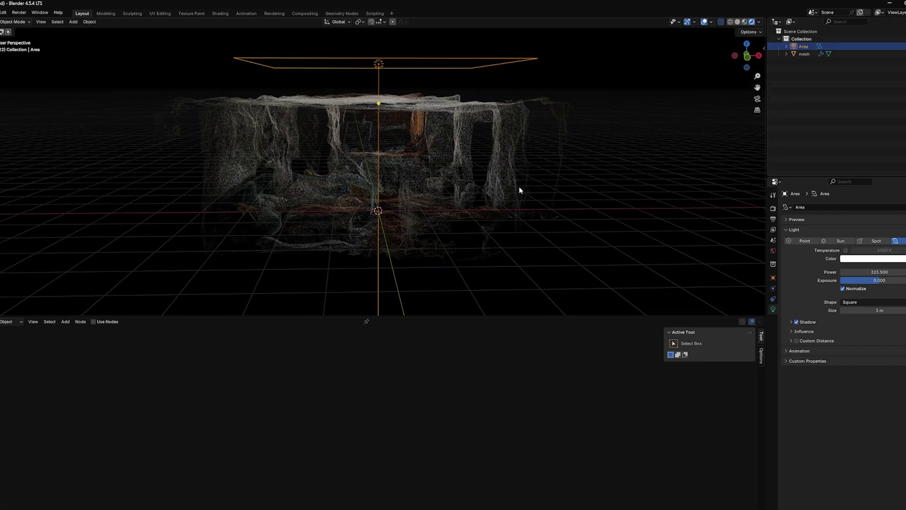
{"action": "left_click", "coordinate": [596, 210]}
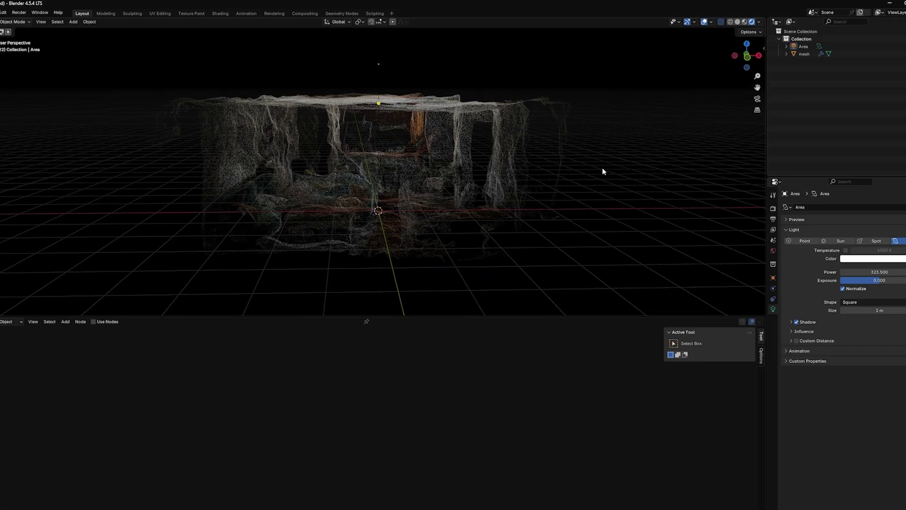
Add a cube mesh at the centre of the scene
{"action": "key", "text": "shift+a"}
{"action": "mouse_move", "coordinate": [570, 72]}
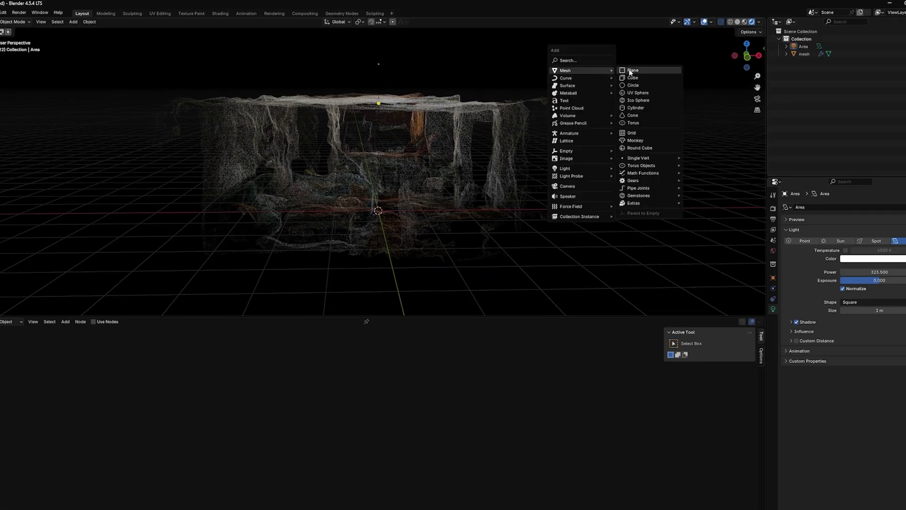
{"action": "left_click", "coordinate": [639, 79]}
{"action": "scroll", "coordinate": [587, 178], "scroll_direction": "down", "scroll_amount": 2}
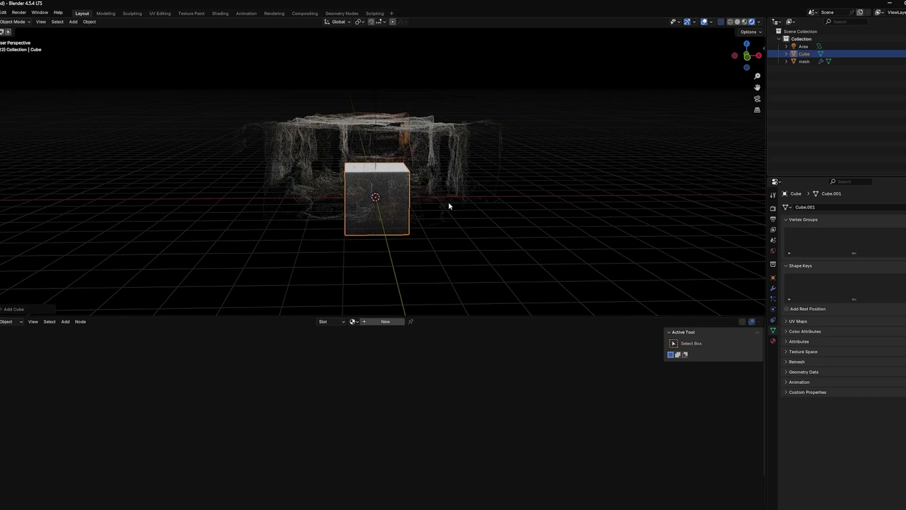
Scale the cube up uniformly until it encloses the scanned room
{"action": "key", "text": "s"}
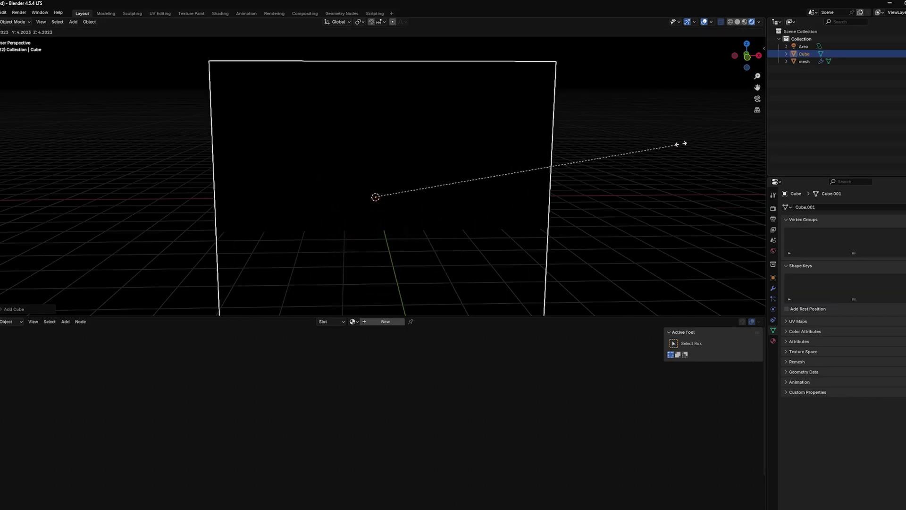
{"action": "left_click", "coordinate": [698, 136]}
{"action": "middle_click_drag", "start_coordinate": [639, 174], "coordinate": [545, 172]}
{"action": "scroll", "coordinate": [657, 170], "scroll_direction": "down", "scroll_amount": 7}
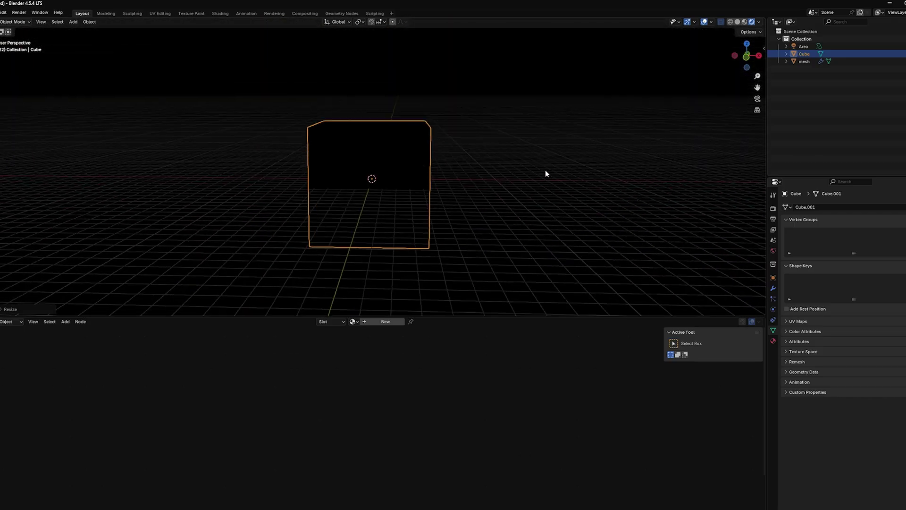
Apply the enlarged cube's scale
{"action": "left_click", "coordinate": [85, 22]}
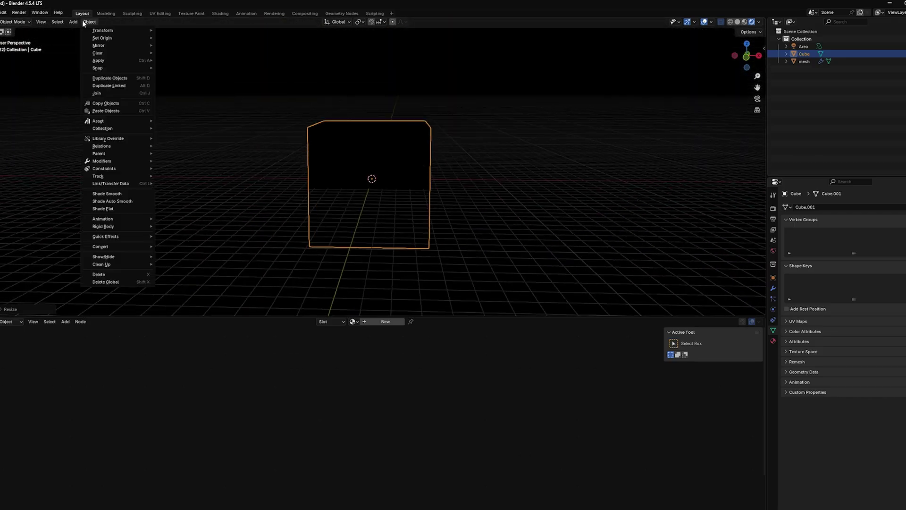
{"action": "mouse_move", "coordinate": [117, 62]}
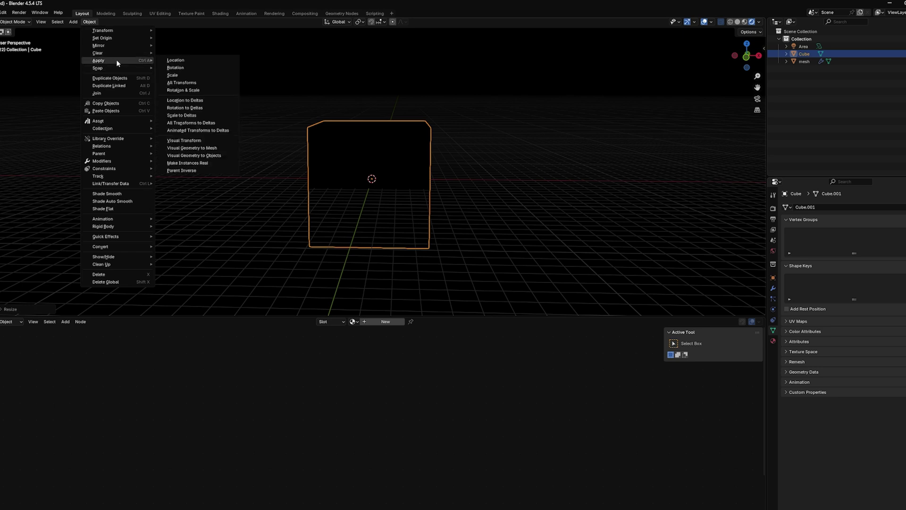
{"action": "left_click", "coordinate": [174, 76]}
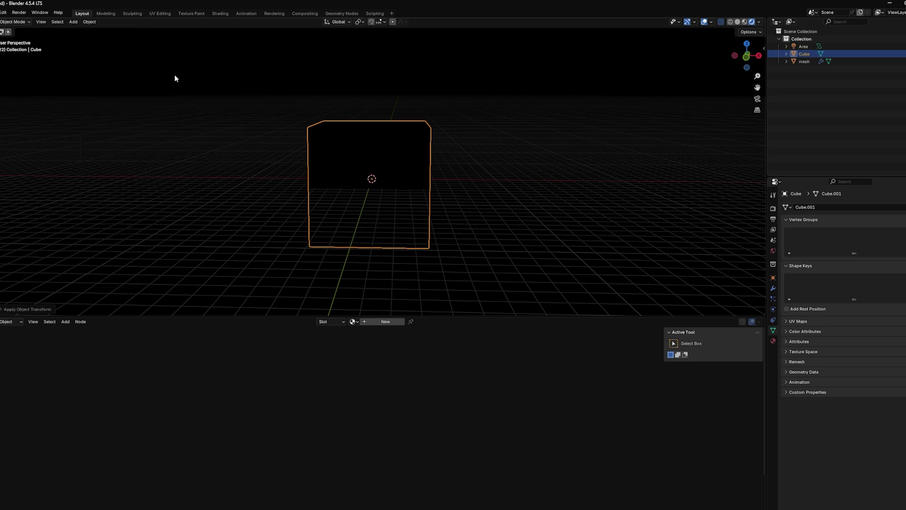
{"action": "key", "text": "ctrl+a"}
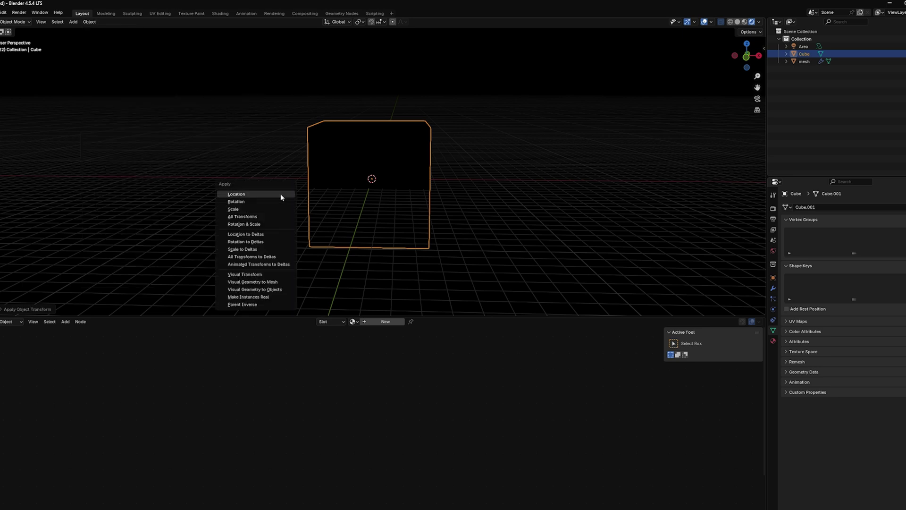
{"action": "left_click", "coordinate": [242, 210]}
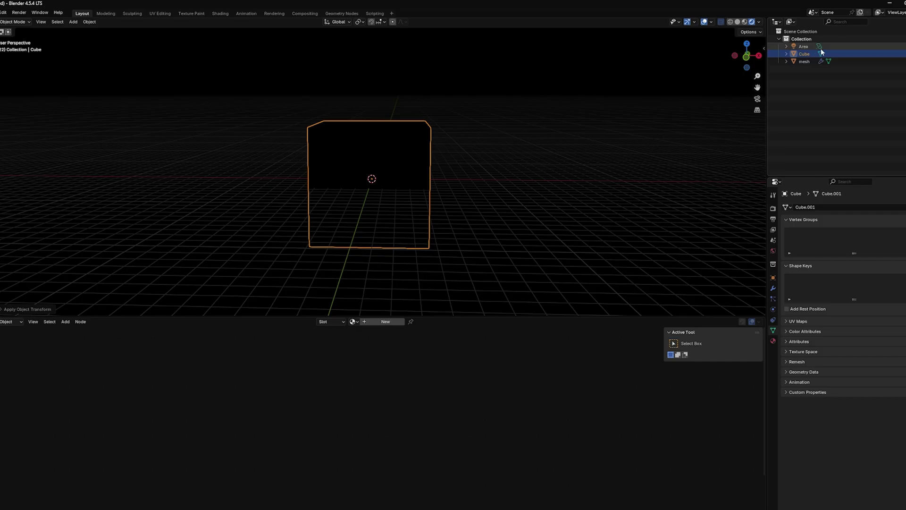
Set the cube's viewport display to Wire so the room can be seen inside it
{"action": "left_click", "coordinate": [773, 278]}
{"action": "left_click", "coordinate": [785, 386]}
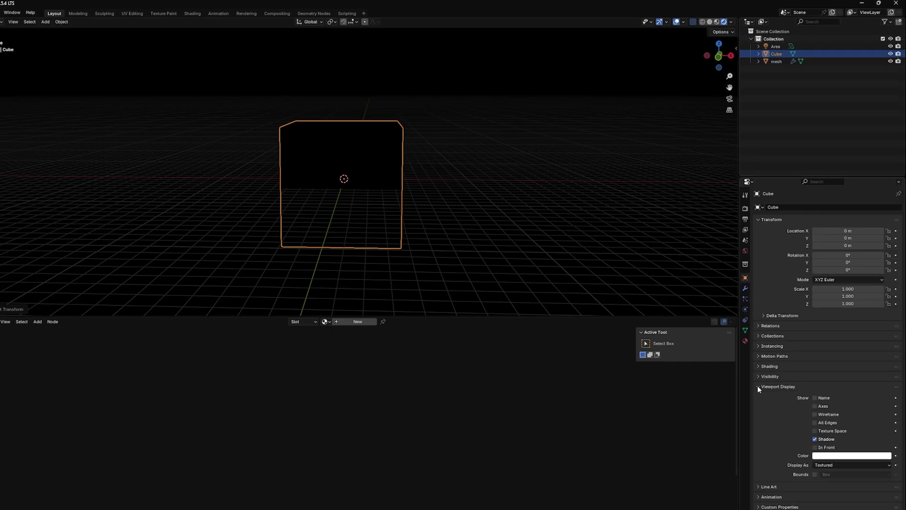
{"action": "left_click", "coordinate": [824, 465]}
{"action": "left_click", "coordinate": [826, 482]}
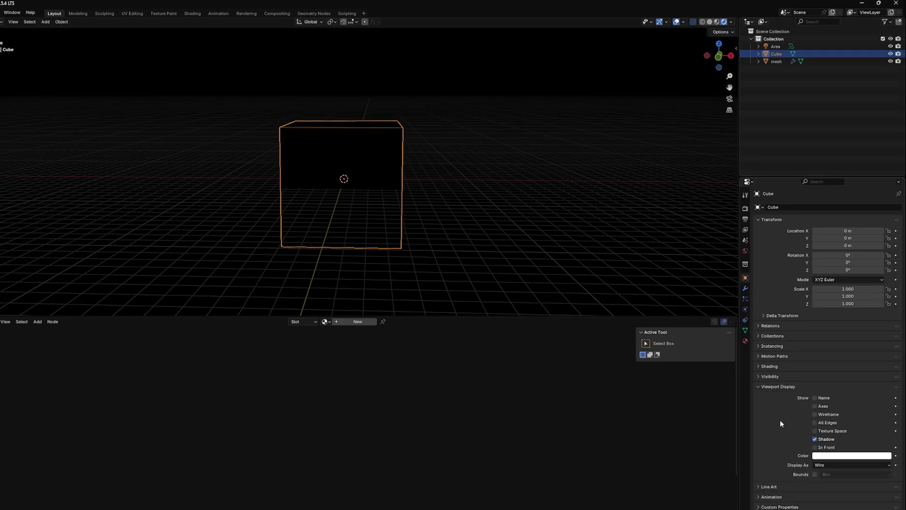
Create a new material on the cube and delete its default Principled BSDF shader node
{"action": "left_click", "coordinate": [746, 341]}
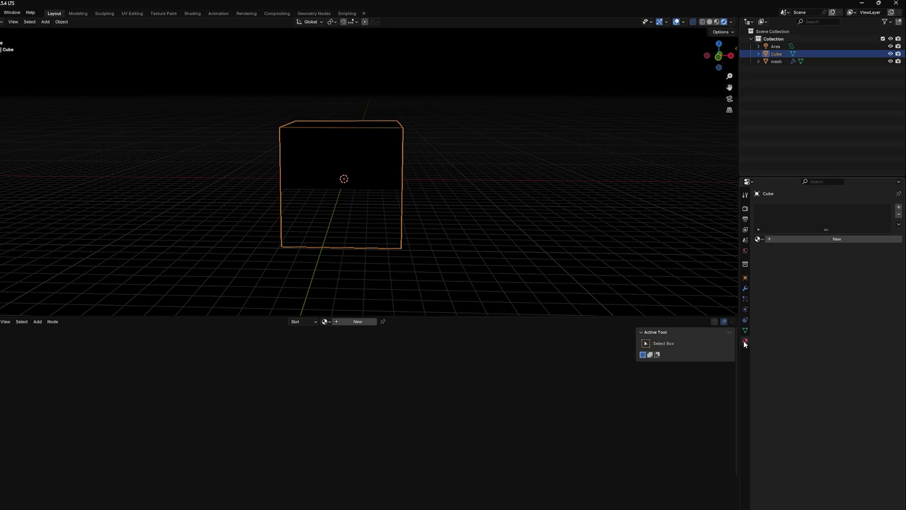
{"action": "left_click", "coordinate": [817, 239]}
{"action": "left_click_drag", "start_coordinate": [287, 385], "coordinate": [349, 458]}
{"action": "key", "text": "x"}
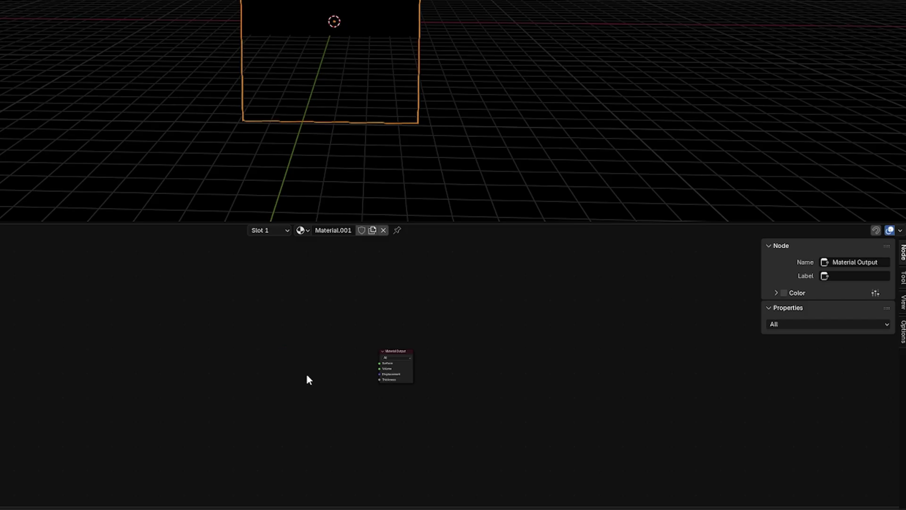
Add a Principled Volume node to the cube's material and connect it to the Material Output's Volume input
{"action": "key", "text": "shift+a"}
{"action": "type", "text": "pr"}
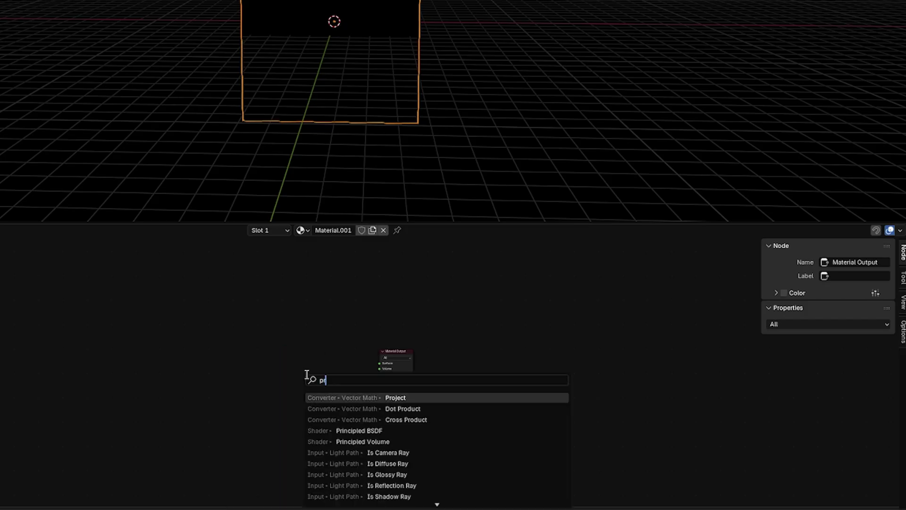
{"action": "type", "text": "in"}
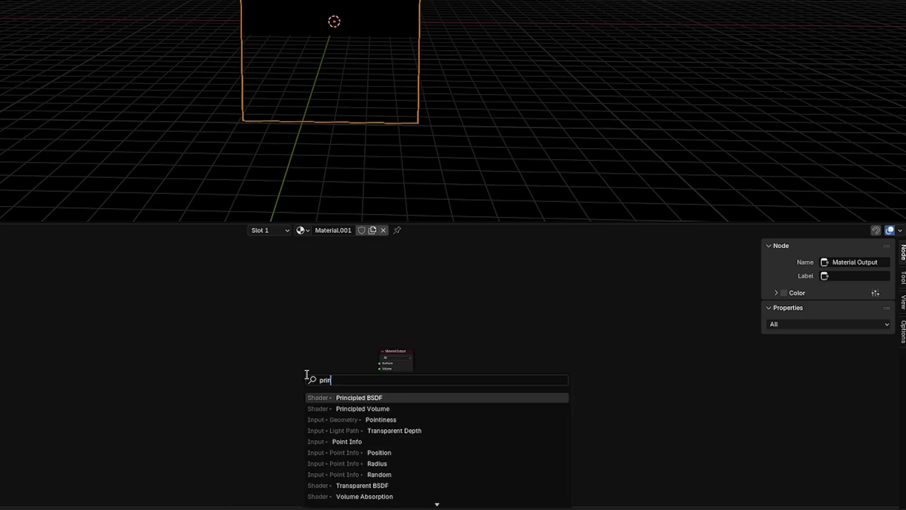
{"action": "left_click", "coordinate": [378, 410]}
{"action": "left_click", "coordinate": [262, 330]}
{"action": "scroll", "coordinate": [330, 373], "scroll_direction": "up", "scroll_amount": 10}
{"action": "left_click_drag", "start_coordinate": [394, 344], "coordinate": [456, 362]}
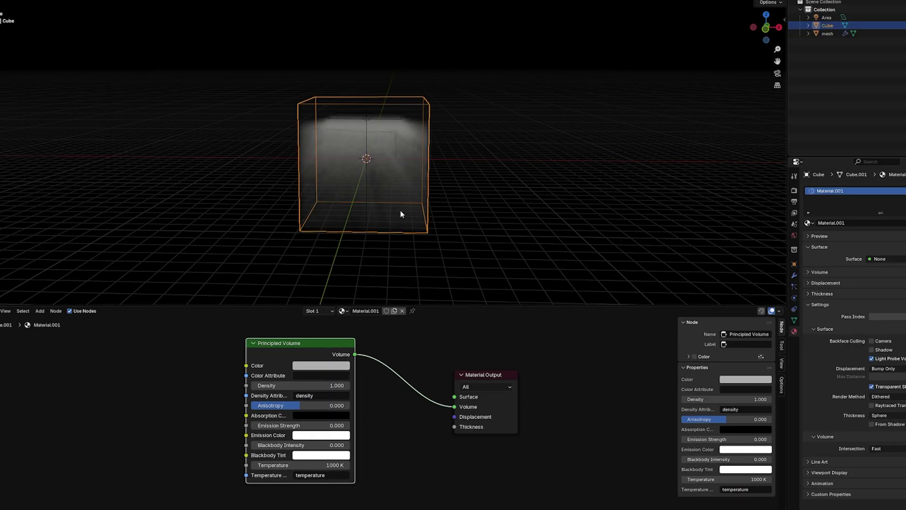
Try a Principled Volume density of 0.02, raise it to 0.04 and check the fog around the room
{"action": "scroll", "coordinate": [381, 93], "scroll_direction": "up", "scroll_amount": 4}
{"action": "middle_click_drag", "start_coordinate": [496, 211], "coordinate": [584, 238]}
{"action": "left_click", "coordinate": [283, 385]}
{"action": "type", "text": ".02"}
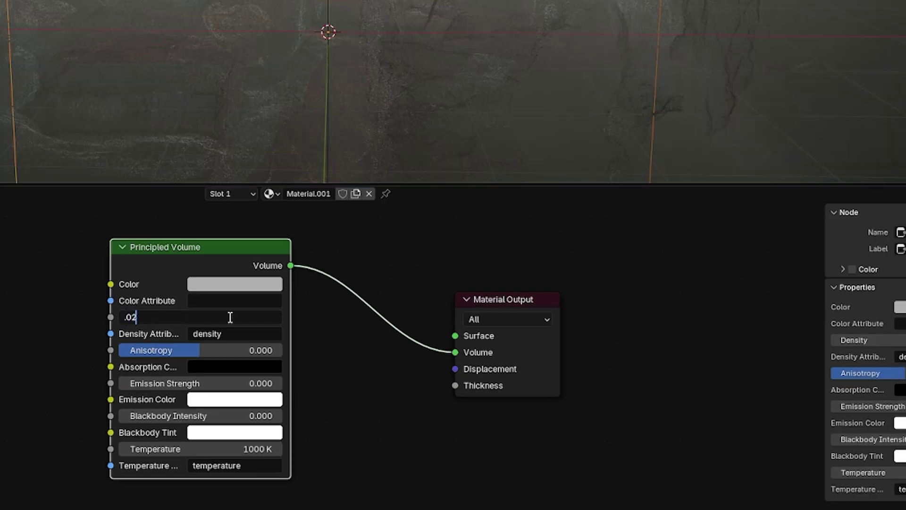
{"action": "type", "text": ".02"}
{"action": "key", "text": "Return"}
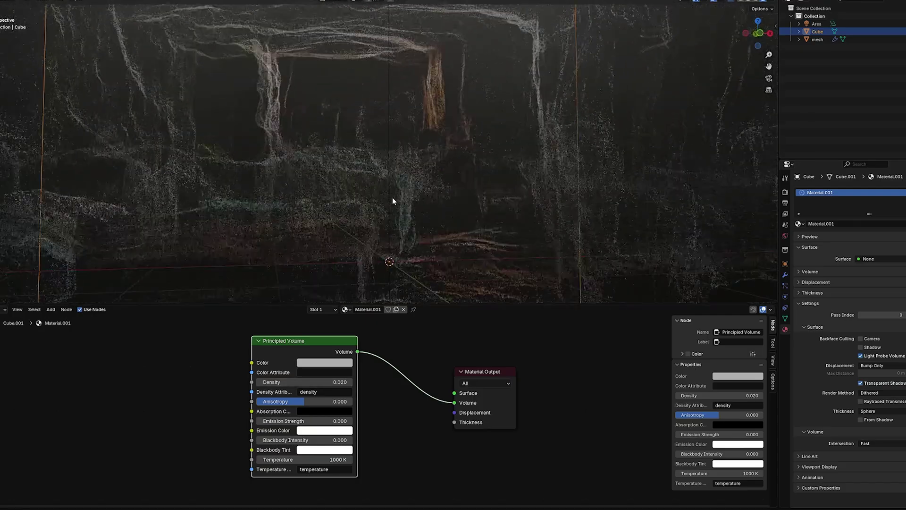
{"action": "scroll", "coordinate": [392, 201], "scroll_direction": "down", "scroll_amount": 6}
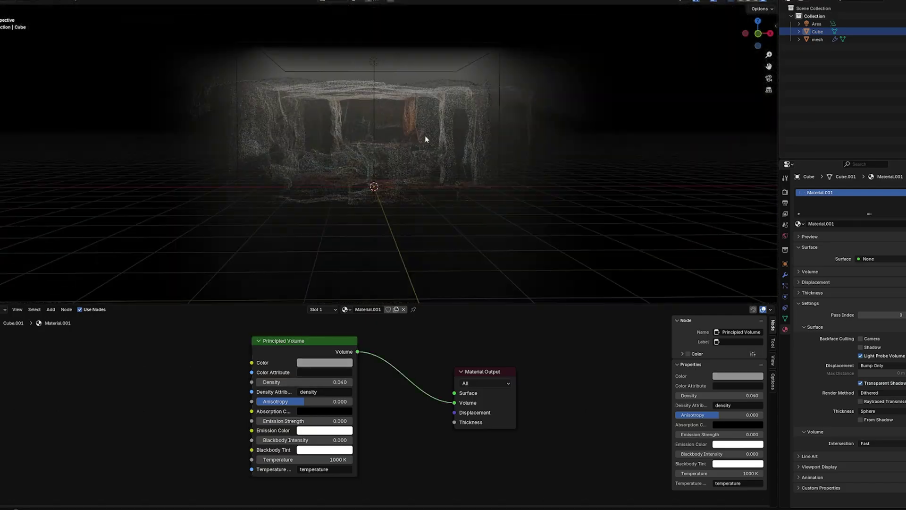
{"action": "scroll", "coordinate": [425, 137], "scroll_direction": "up", "scroll_amount": 5}
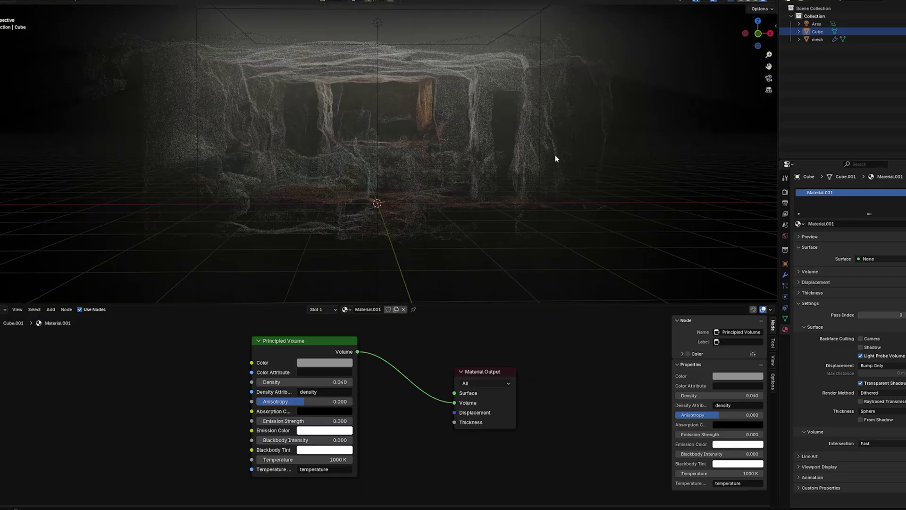
Add a camera at the centre of the scene and enable the Camera to View lock
{"action": "left_click", "coordinate": [791, 124]}
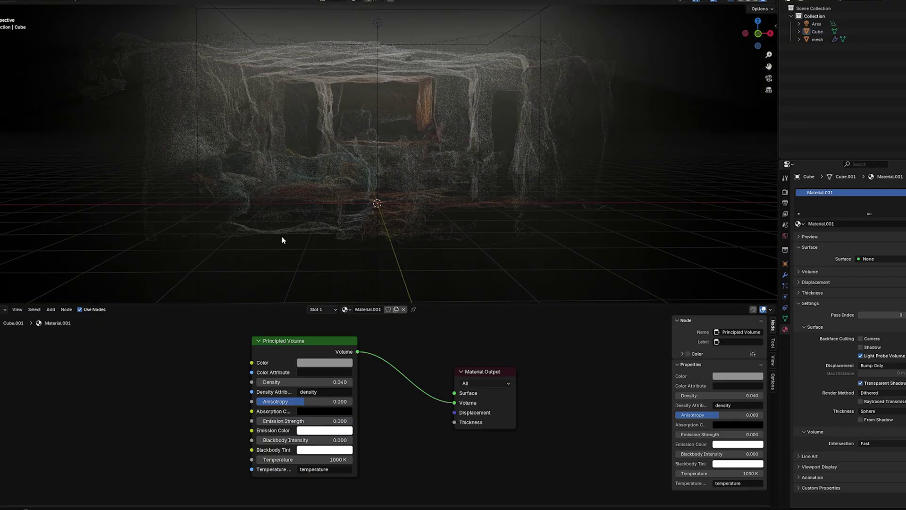
{"action": "key", "text": "shift+a"}
{"action": "left_click", "coordinate": [299, 330]}
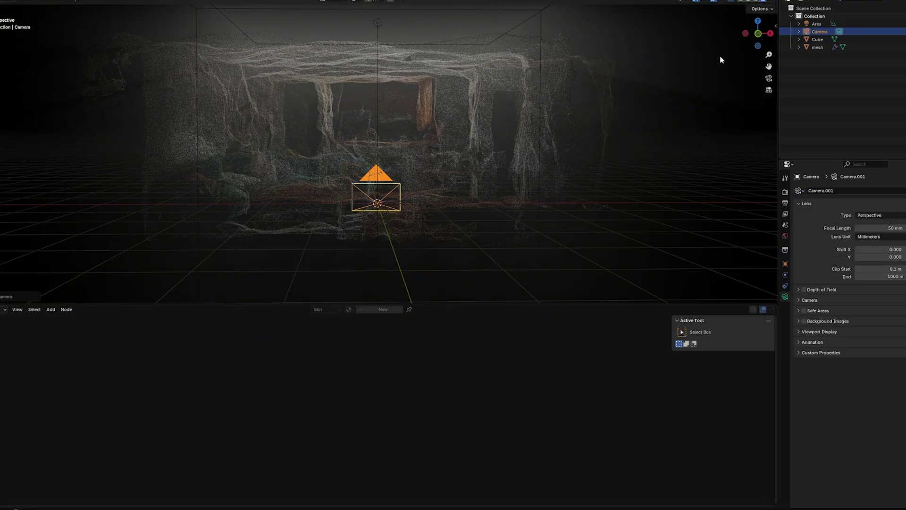
{"action": "key", "text": "n"}
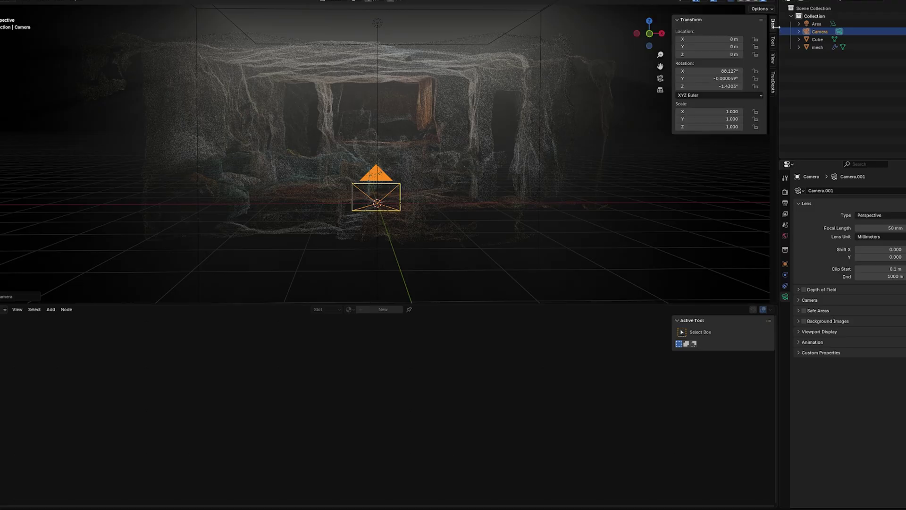
{"action": "left_click", "coordinate": [773, 59]}
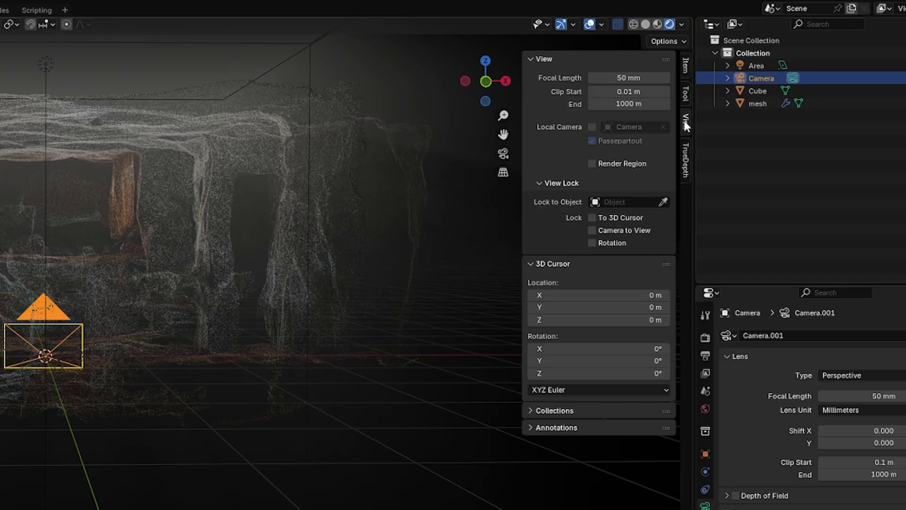
{"action": "left_click", "coordinate": [715, 125]}
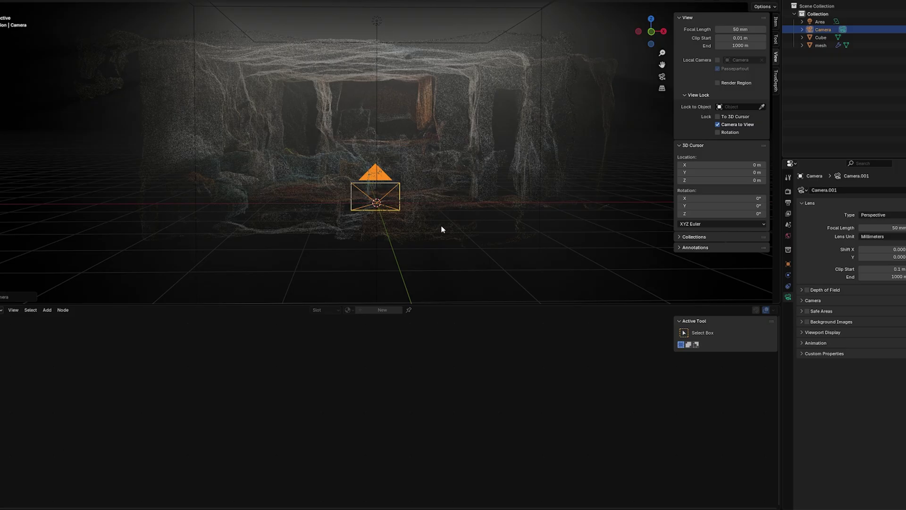
Look through the camera, select it and reframe its view on the room's interior
{"action": "left_click", "coordinate": [442, 229]}
{"action": "key", "text": "KP_0"}
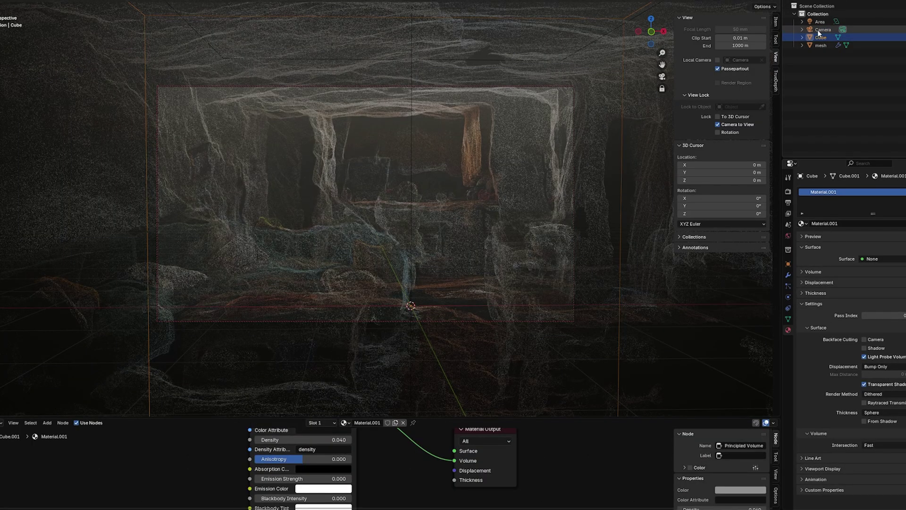
{"action": "left_click", "coordinate": [821, 30]}
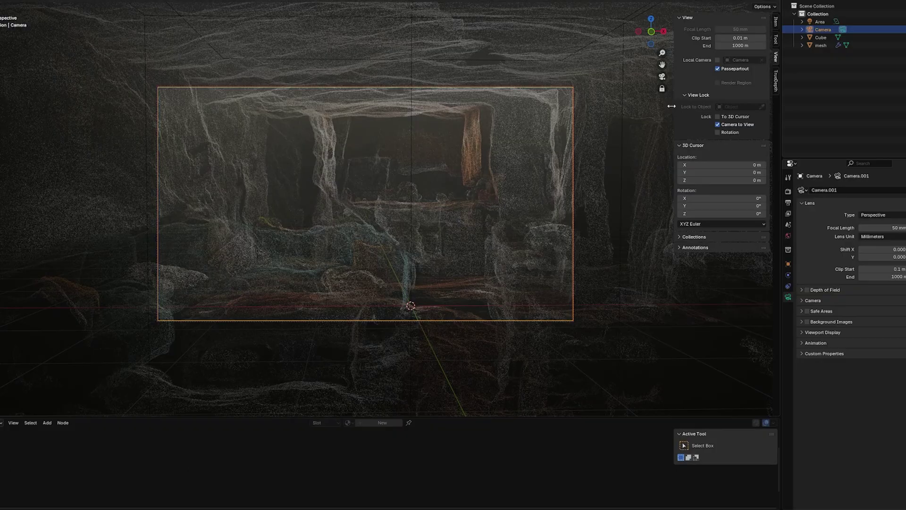
{"action": "left_click_drag", "start_coordinate": [662, 64], "coordinate": [708, 40]}
{"action": "middle_click_drag", "start_coordinate": [534, 155], "coordinate": [545, 150]}
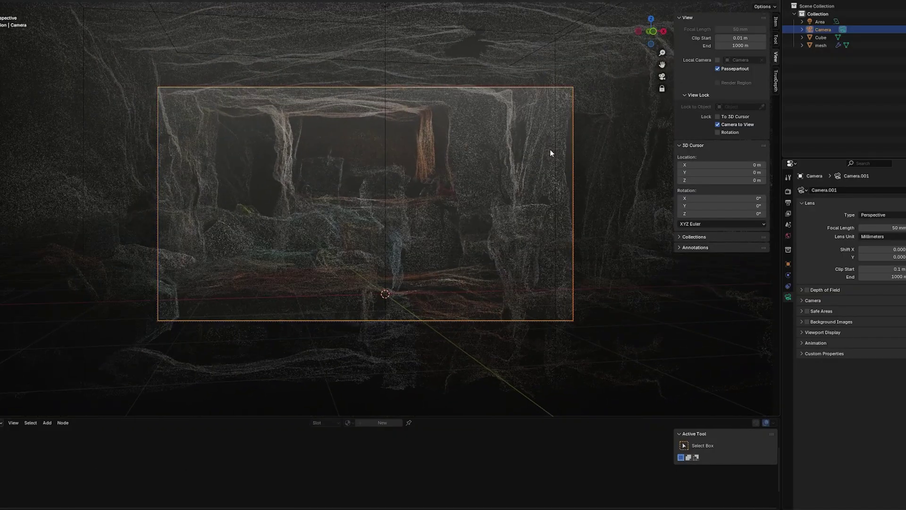
Switch the Shader Editor area to the Timeline, preview playback briefly and set the current frame to -1
{"action": "left_click", "coordinate": [8, 388]}
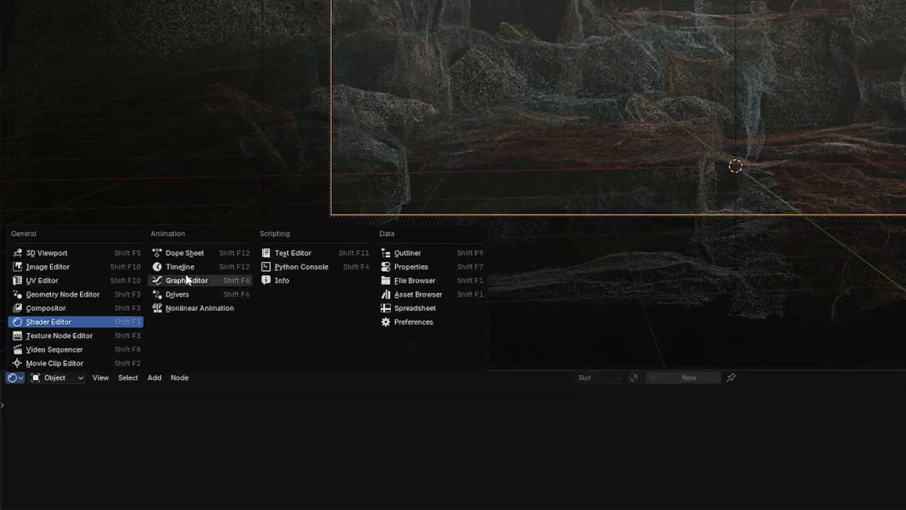
{"action": "left_click", "coordinate": [64, 352]}
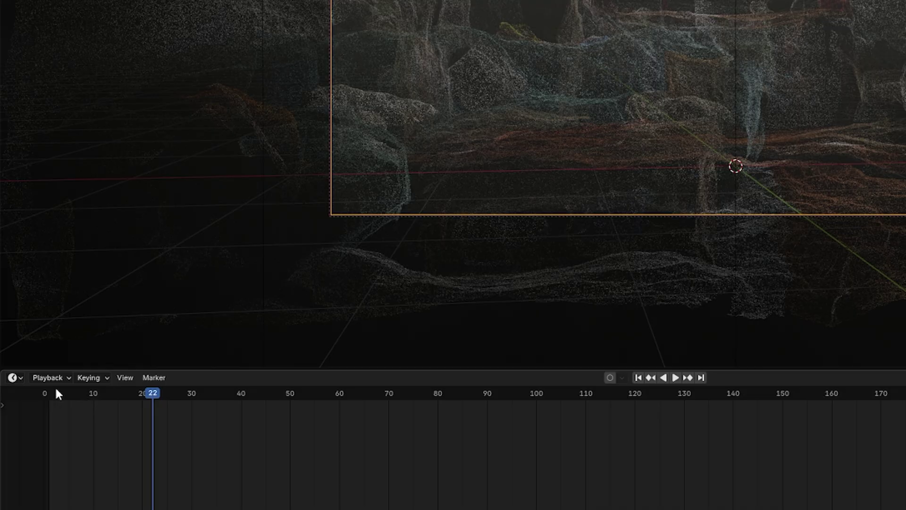
{"action": "key", "text": "space"}
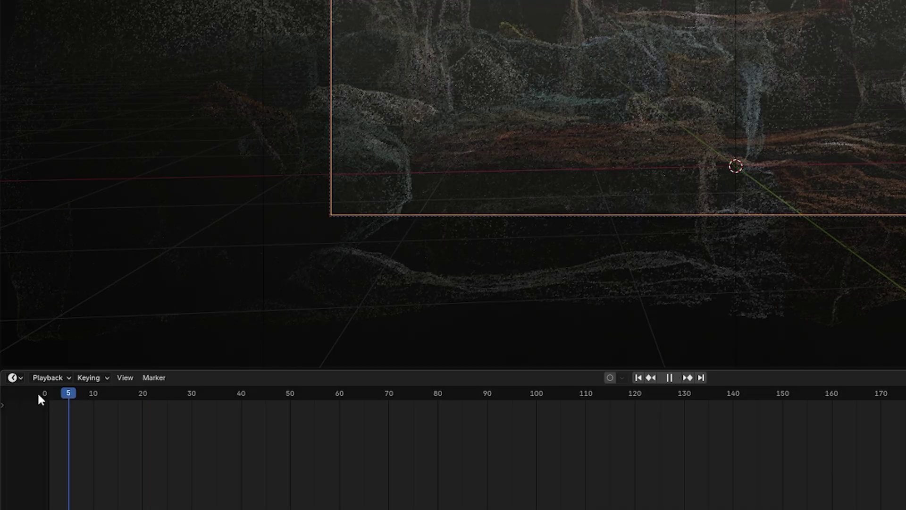
{"action": "key", "text": "Escape"}
{"action": "key", "text": "Left"}
{"action": "key", "text": "Left"}
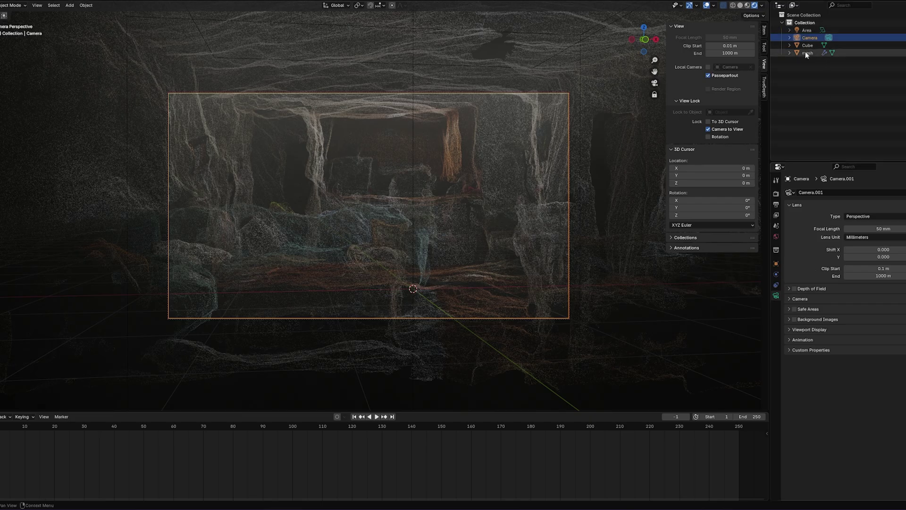
Turn off viewport display of the room mesh's GeometryNodes modifier and check the plain scan through the camera
{"action": "left_click", "coordinate": [806, 52]}
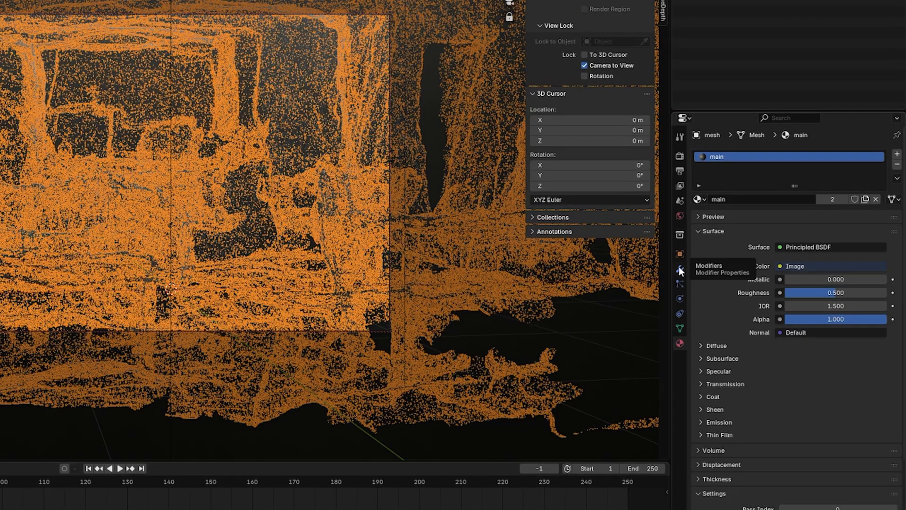
{"action": "left_click", "coordinate": [777, 274]}
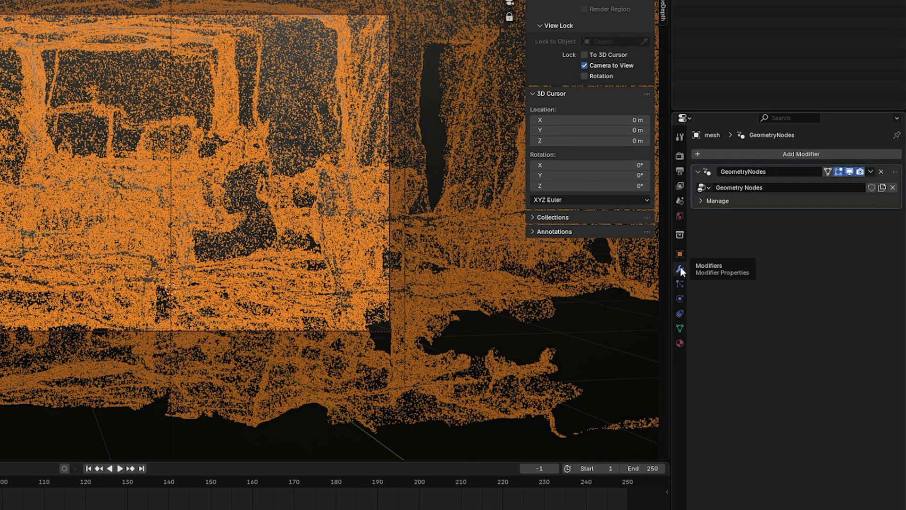
{"action": "left_click", "coordinate": [849, 172]}
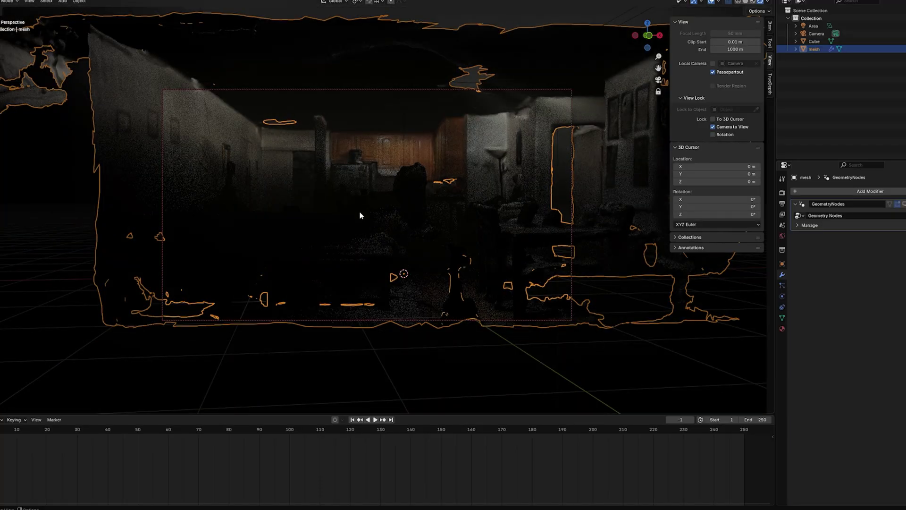
{"action": "scroll", "coordinate": [360, 215], "scroll_direction": "up", "scroll_amount": 2}
{"action": "scroll", "coordinate": [449, 172], "scroll_direction": "down", "scroll_amount": 2}
{"action": "scroll", "coordinate": [449, 172], "scroll_direction": "up", "scroll_amount": 2}
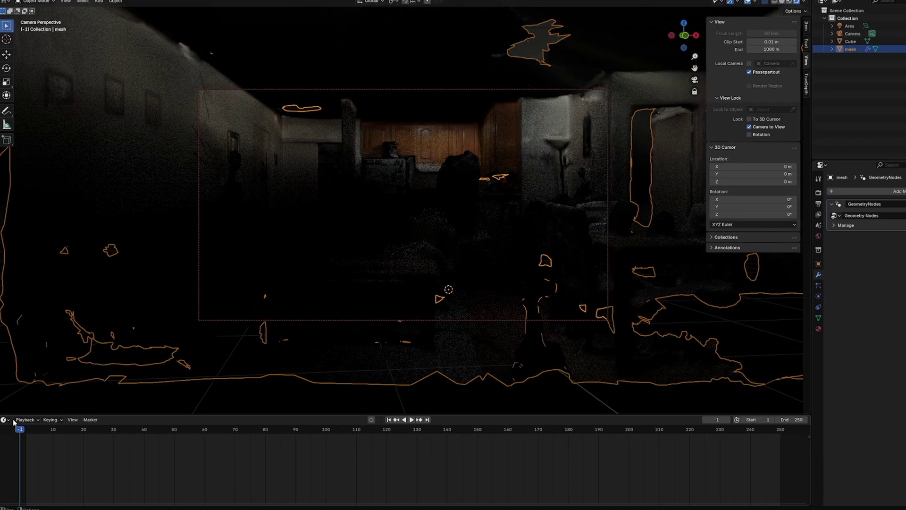
Keyframe the camera at frame -1, and keyframe it again at frame 252 after moving it closer to the kitchen cabinets
{"action": "left_click", "coordinate": [853, 34]}
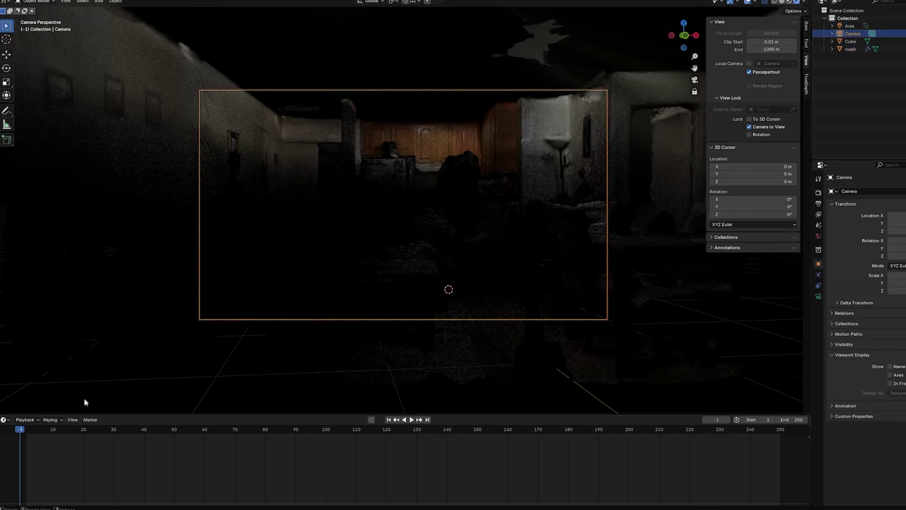
{"action": "key", "text": "i"}
{"action": "left_click_drag", "start_coordinate": [23, 430], "coordinate": [787, 430]}
{"action": "scroll", "coordinate": [424, 153], "scroll_direction": "up", "scroll_amount": 2}
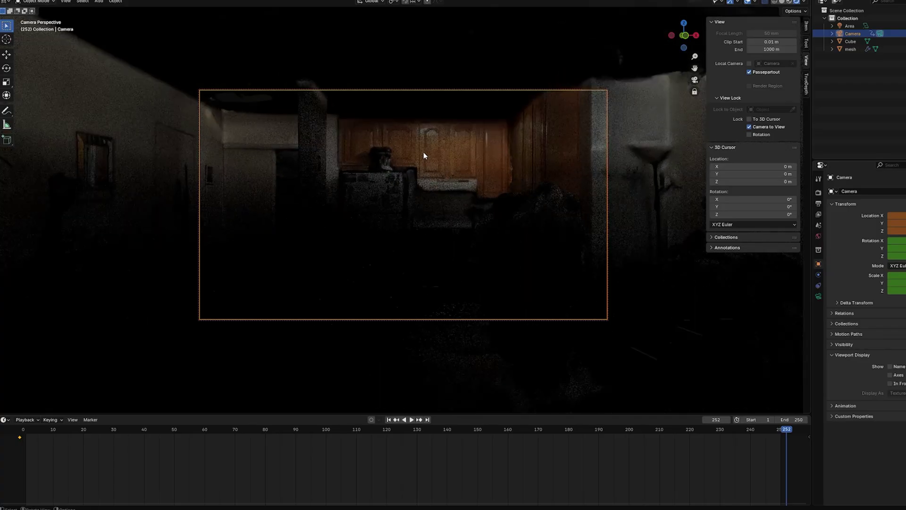
{"action": "left_click_drag", "start_coordinate": [695, 68], "coordinate": [706, 63]}
{"action": "key", "text": "i"}
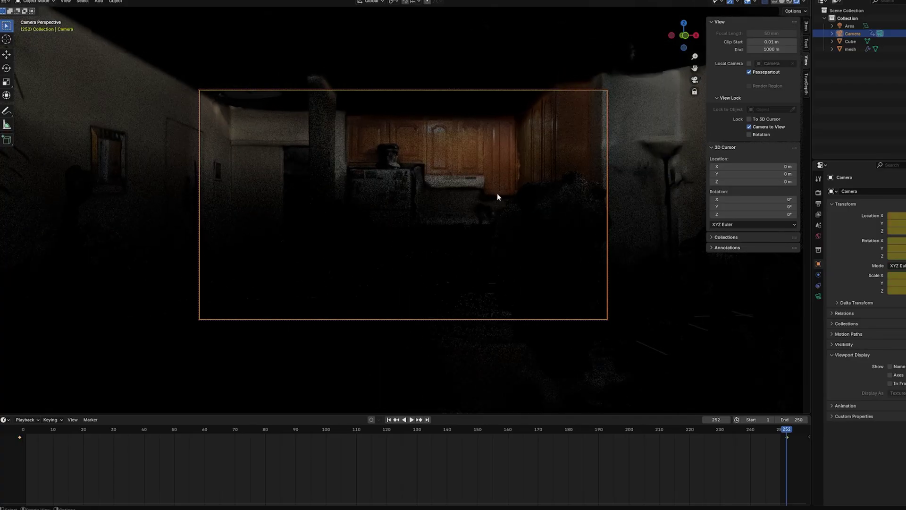
Preview the camera move by playing back the animation, stop playback and select the room mesh
{"action": "key", "text": "space"}
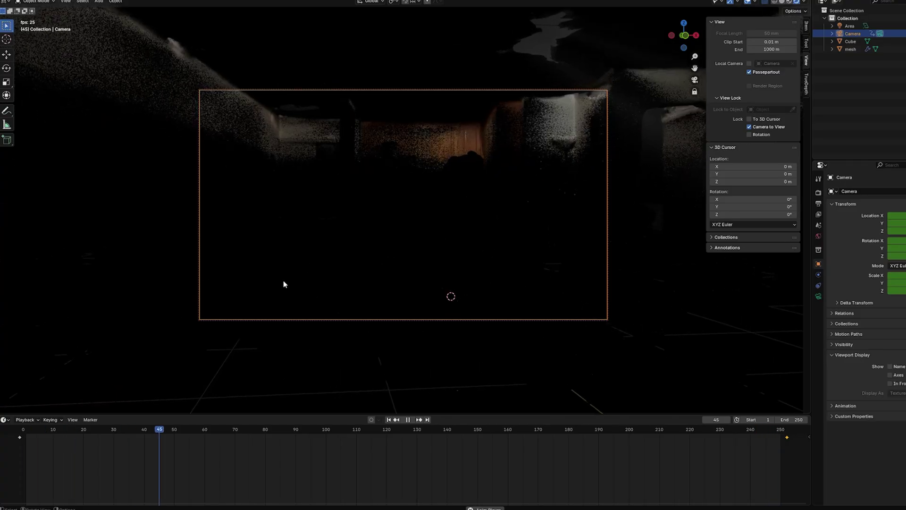
{"action": "key", "text": "space"}
{"action": "left_click", "coordinate": [850, 49]}
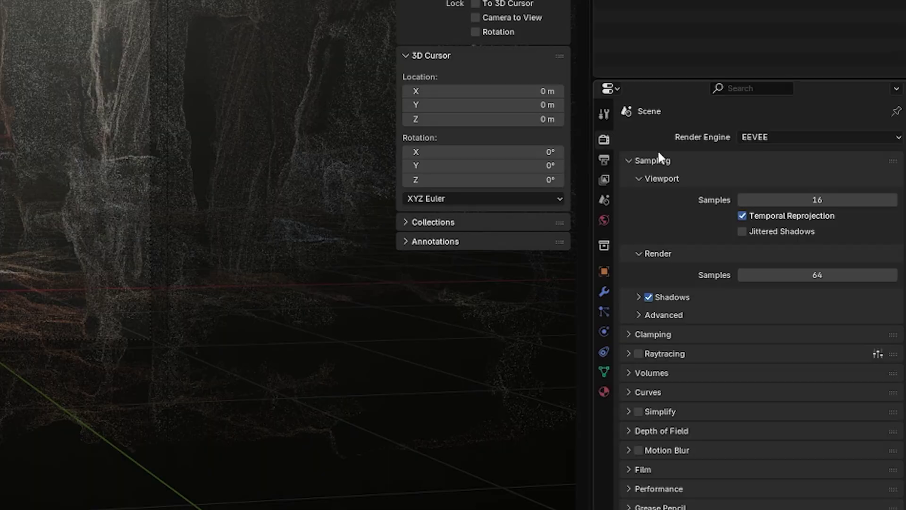
Set the EEVEE render samples to 24 and enable raytracing for the scene
{"action": "left_click", "coordinate": [809, 273]}
{"action": "type", "text": "24"}
{"action": "key", "text": "Return"}
{"action": "left_click", "coordinate": [635, 335]}
{"action": "left_click", "coordinate": [630, 336]}
{"action": "left_click", "coordinate": [638, 354]}
Set the compositor device to GPU in the scene's render performance settings
{"action": "left_click", "coordinate": [632, 488]}
{"action": "left_click", "coordinate": [638, 354]}
{"action": "left_click", "coordinate": [638, 353]}
{"action": "left_click", "coordinate": [639, 372]}
{"action": "left_click", "coordinate": [852, 392]}
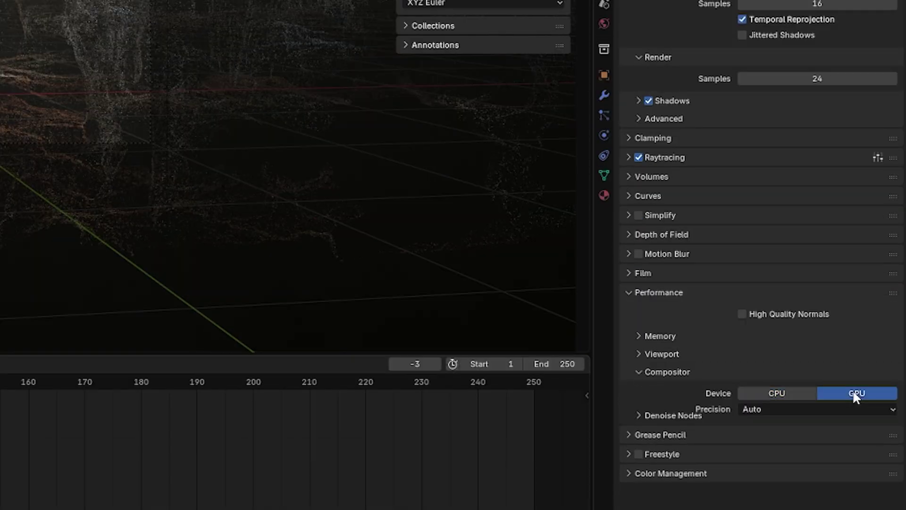
{"action": "left_click", "coordinate": [637, 372]}
Review the output folder and file format settings, and start rendering the full animation
{"action": "scroll", "coordinate": [677, 250], "scroll_direction": "down", "scroll_amount": 1, "text": "ctrl"}
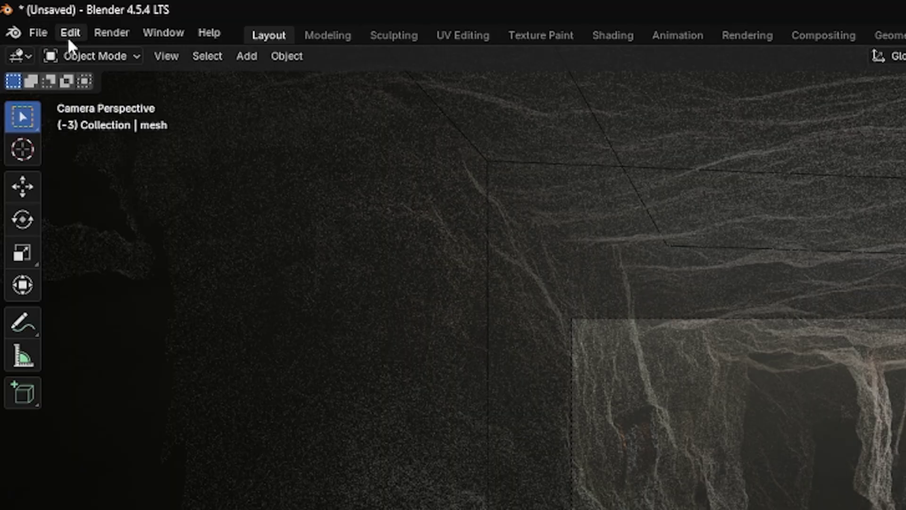
{"action": "left_click", "coordinate": [112, 32]}
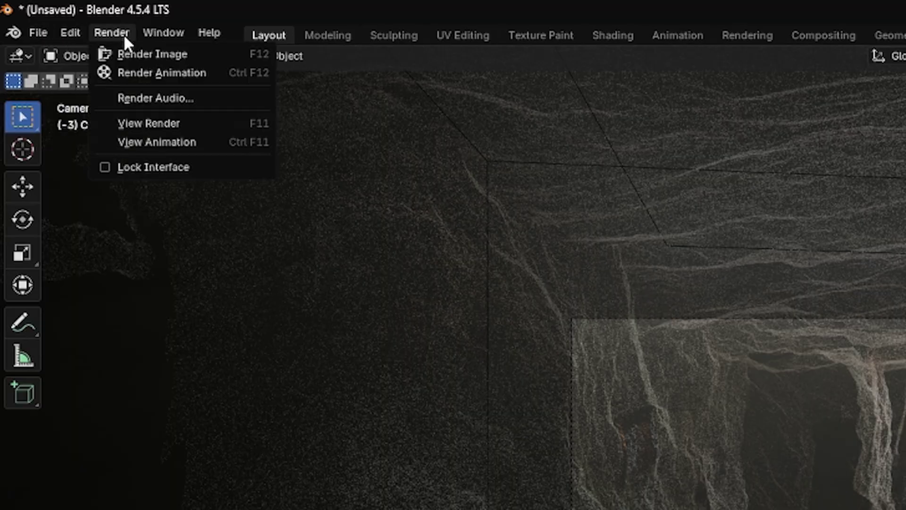
{"action": "left_click", "coordinate": [157, 74]}
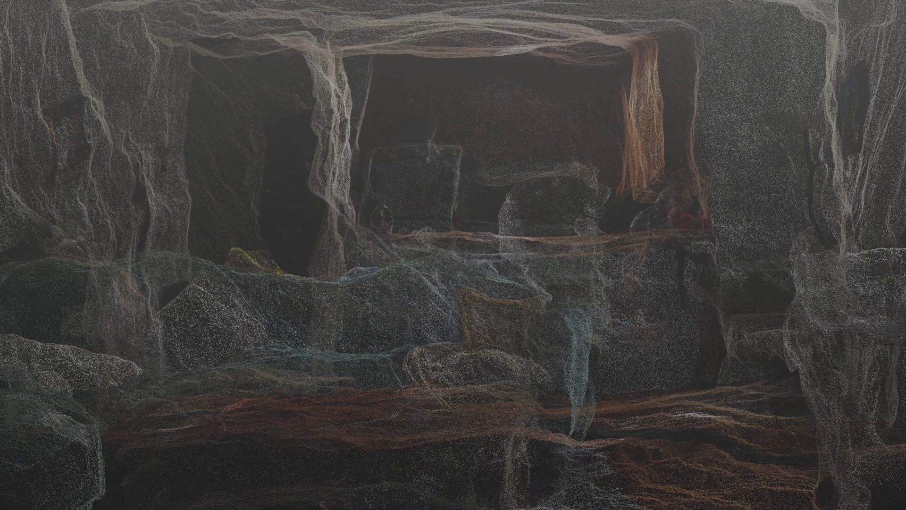
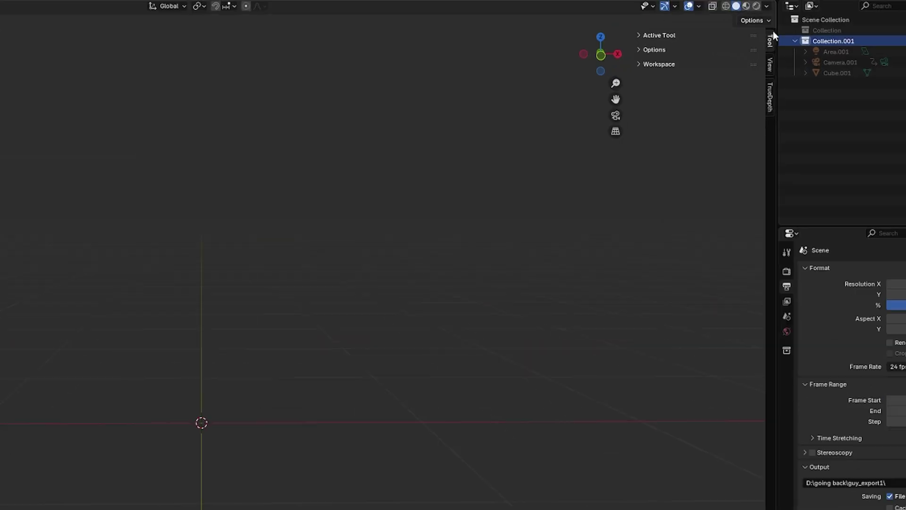
Load 69ncongress.JPG into the TrueDepth add-on and create a mesh from its generated depth map
{"action": "left_click", "coordinate": [772, 85]}
{"action": "left_click", "coordinate": [637, 309]}
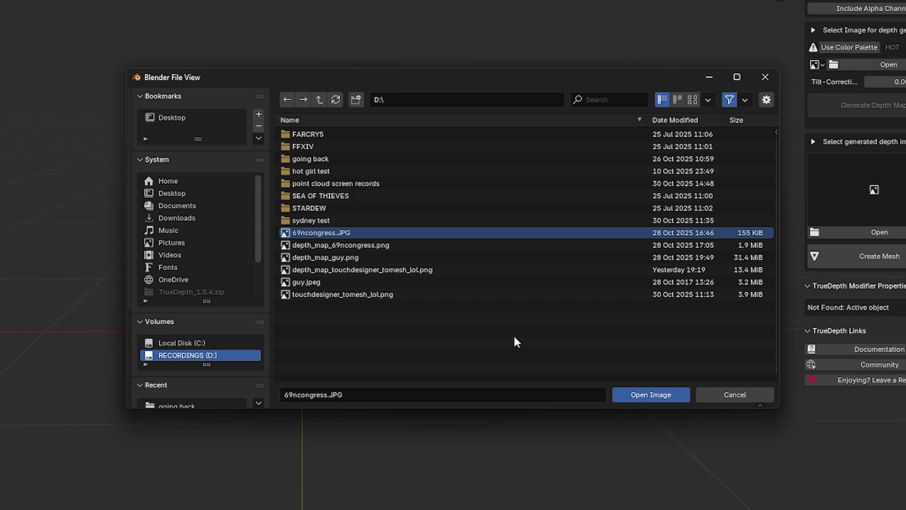
{"action": "left_click", "coordinate": [644, 395]}
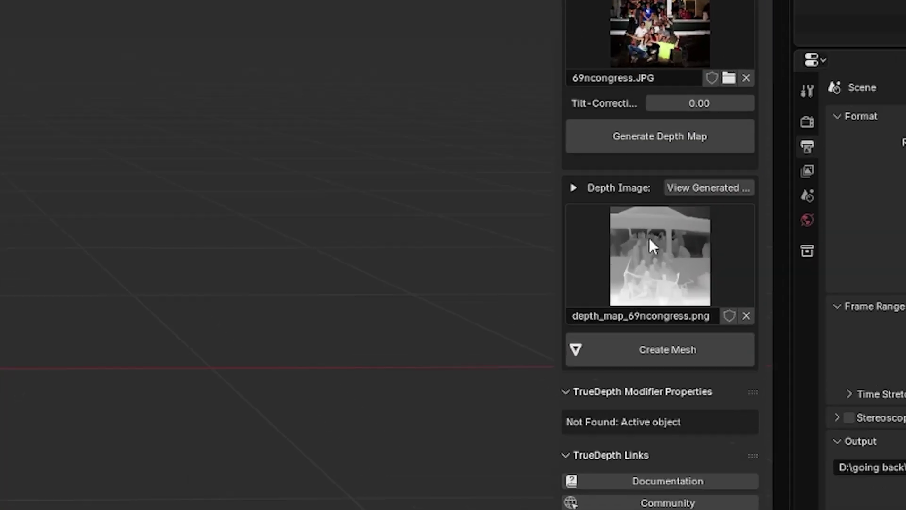
{"action": "left_click", "coordinate": [697, 290]}
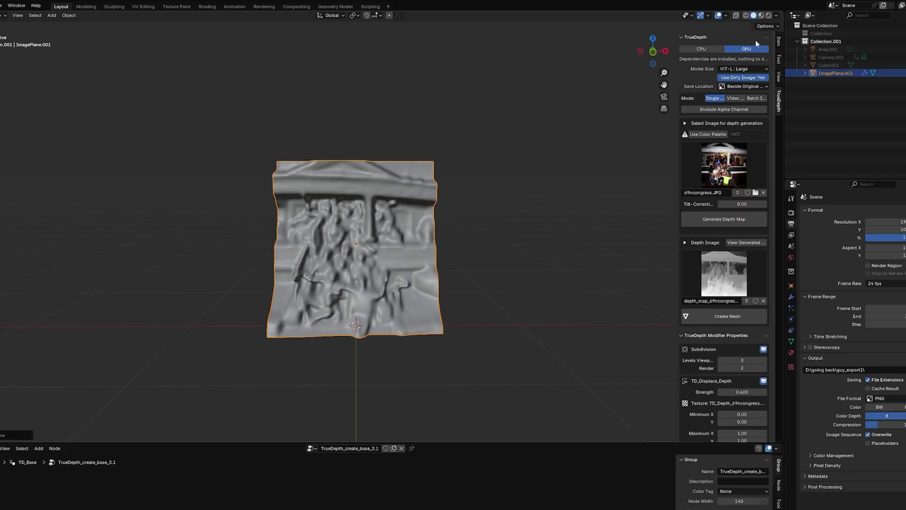
Display the photo mesh with its texture in Material Preview and inspect its relief from the side and up close
{"action": "left_click", "coordinate": [761, 15]}
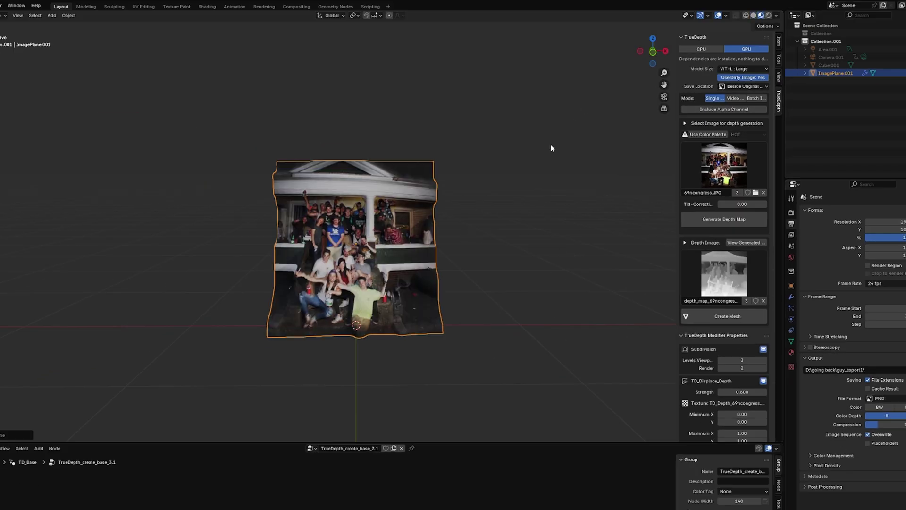
{"action": "middle_click_drag", "start_coordinate": [536, 249], "coordinate": [601, 241]}
{"action": "scroll", "coordinate": [538, 255], "scroll_direction": "up", "scroll_amount": 2}
{"action": "scroll", "coordinate": [547, 264], "scroll_direction": "down", "scroll_amount": 1}
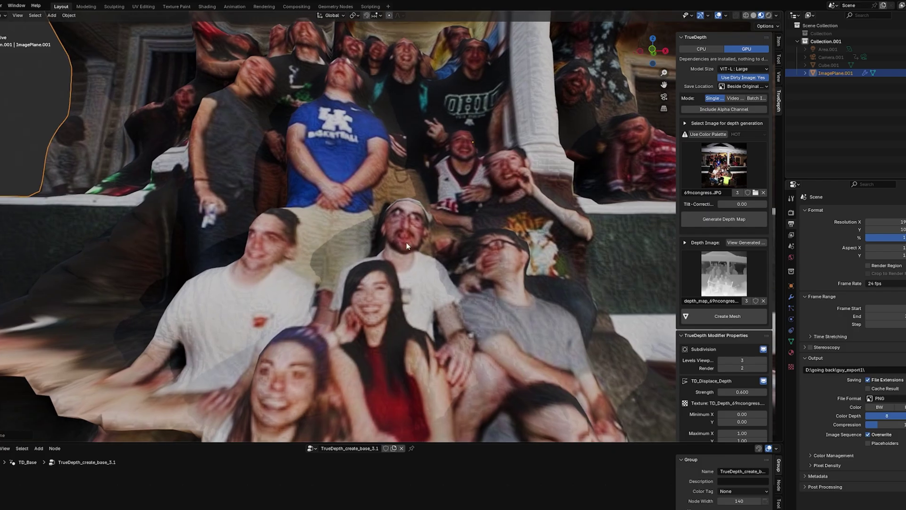
{"action": "scroll", "coordinate": [484, 152], "scroll_direction": "down", "scroll_amount": 10}
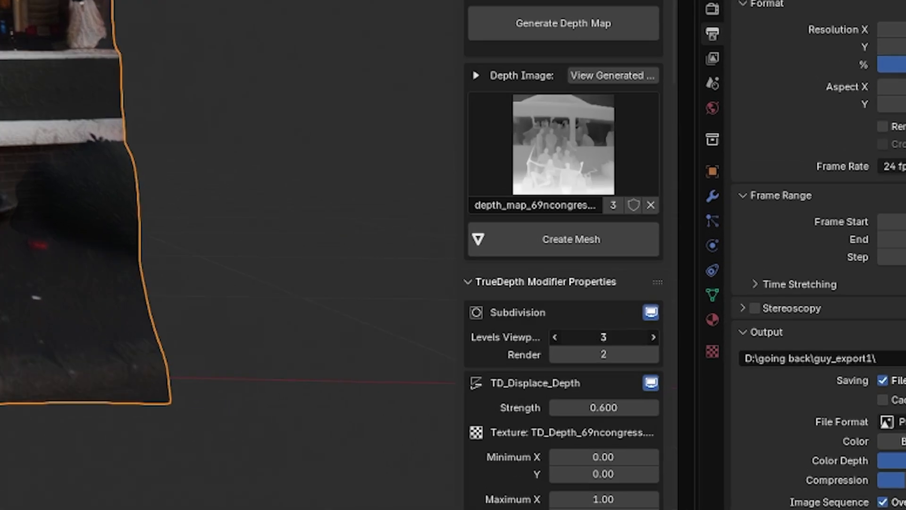
Set the mesh's Subdivision viewport and render levels to 5
{"action": "left_click_drag", "start_coordinate": [604, 337], "coordinate": [628, 354]}
{"action": "middle_click_drag", "start_coordinate": [331, 189], "coordinate": [297, 181]}
{"action": "scroll", "coordinate": [689, 381], "scroll_direction": "down", "scroll_amount": 15}
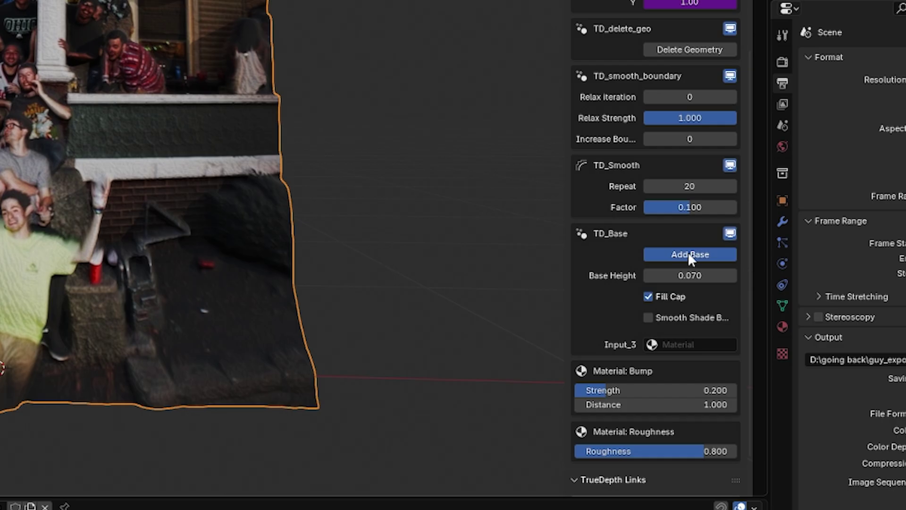
Compare the mesh with and without the TD_Base backing, and leave Add Base turned off
{"action": "left_click", "coordinate": [689, 255]}
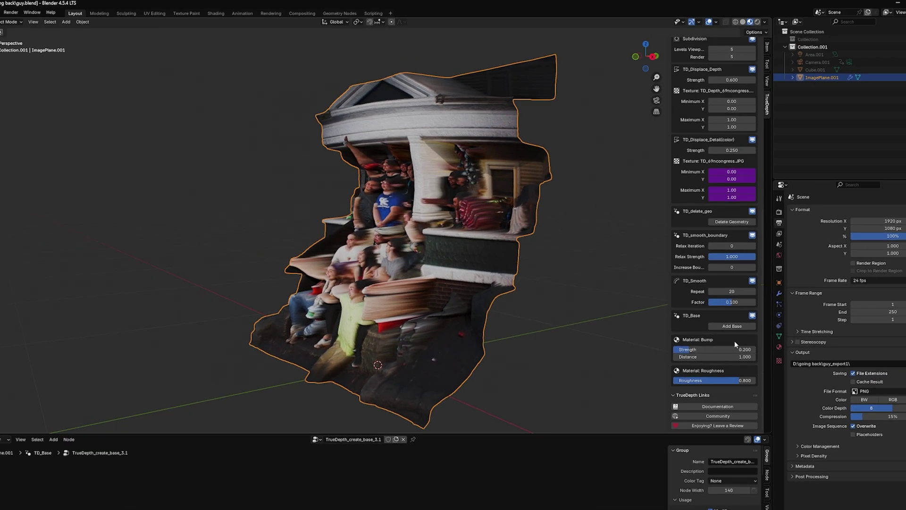
{"action": "left_click", "coordinate": [735, 327]}
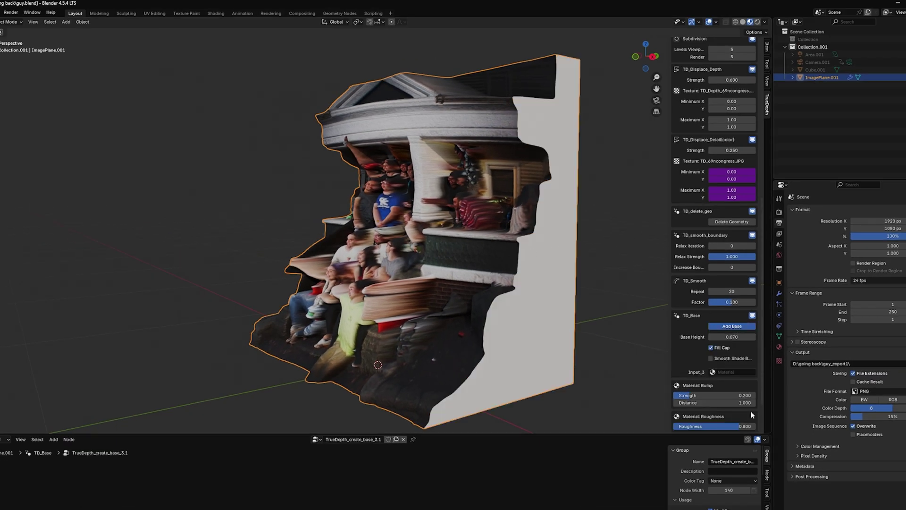
{"action": "left_click", "coordinate": [725, 326]}
{"action": "middle_click_drag", "start_coordinate": [573, 279], "coordinate": [694, 311]}
{"action": "left_click", "coordinate": [729, 326]}
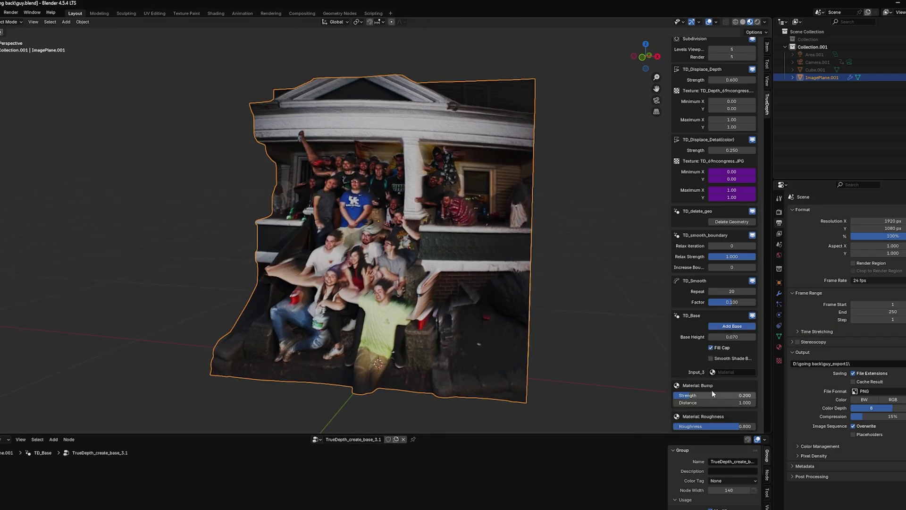
{"action": "middle_click_drag", "start_coordinate": [529, 265], "coordinate": [524, 249]}
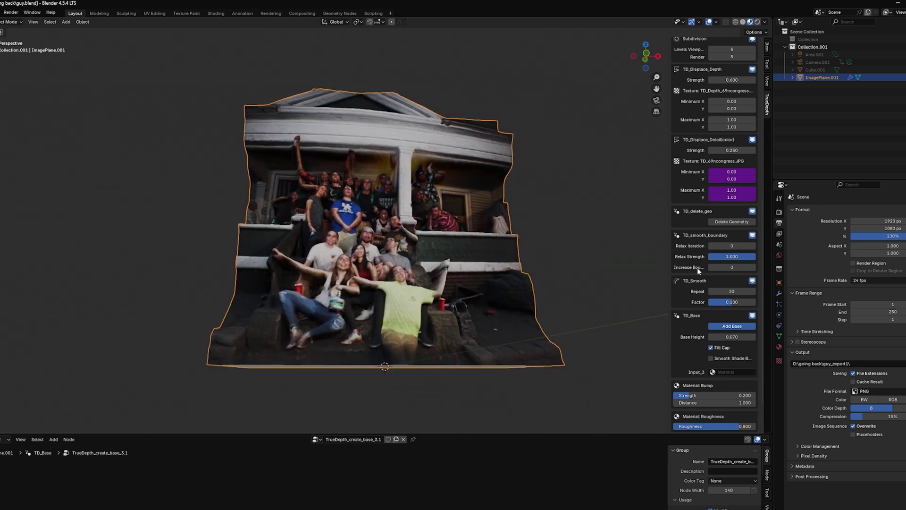
{"action": "left_click", "coordinate": [737, 326]}
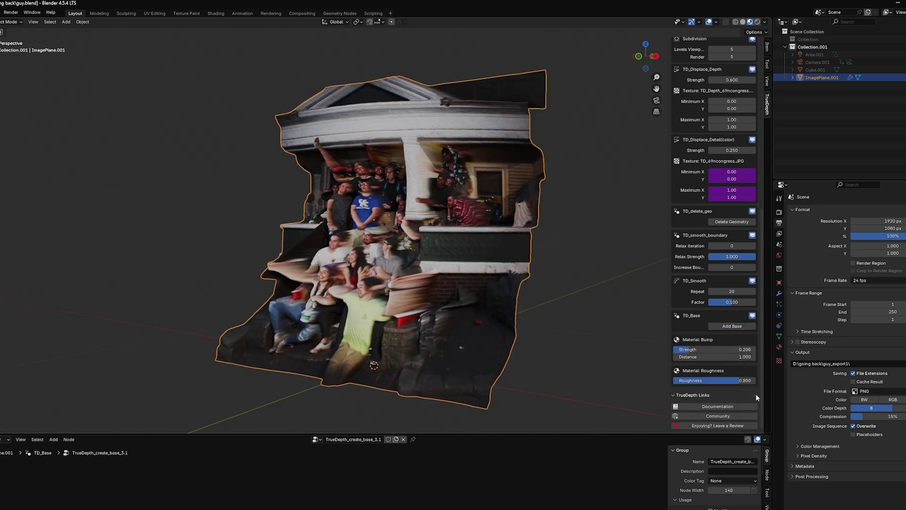
{"action": "middle_click_drag", "start_coordinate": [540, 267], "coordinate": [654, 260]}
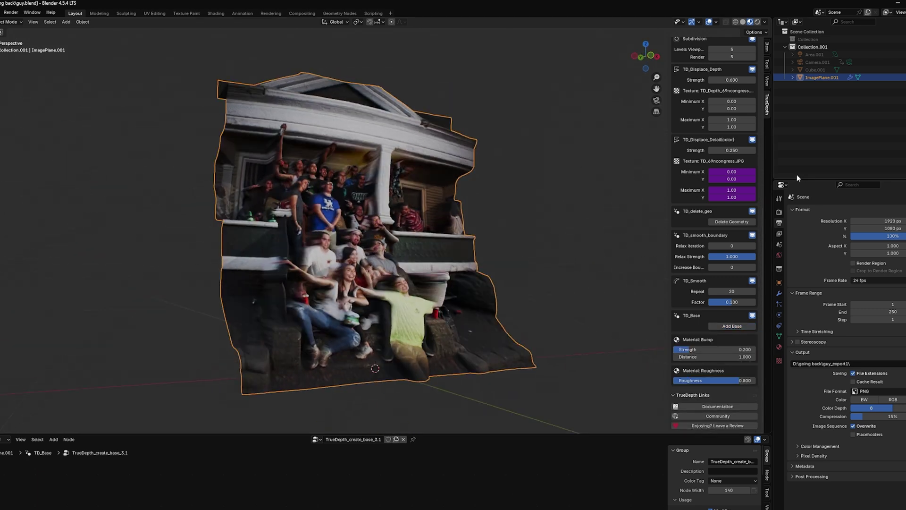
{"action": "middle_click_drag", "start_coordinate": [428, 236], "coordinate": [460, 245]}
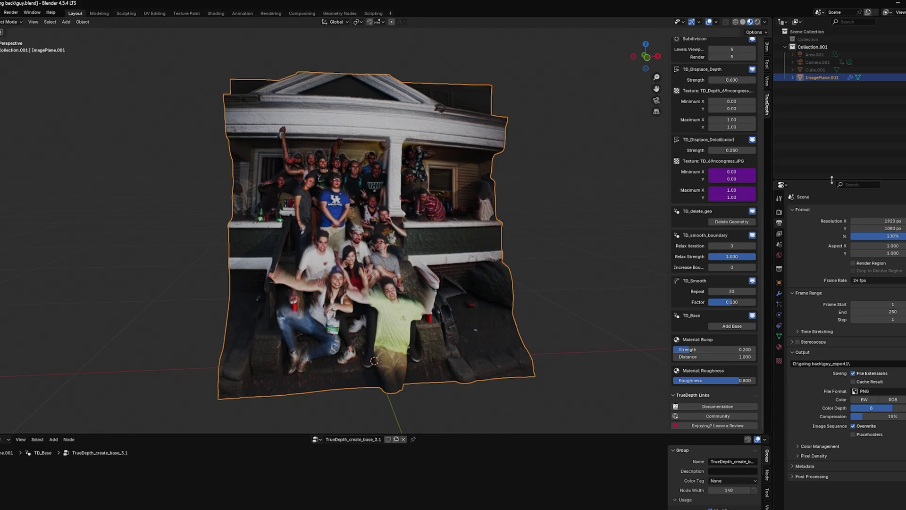
Apply the Subdivision, TD_Displace_Depth and TD_Displace_Detail(color) modifiers on the photo mesh
{"action": "left_click", "coordinate": [780, 293]}
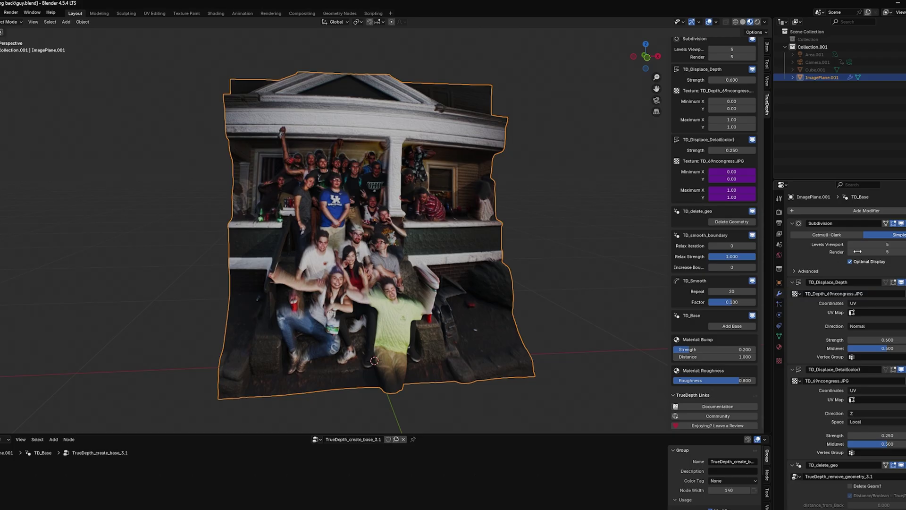
{"action": "left_click", "coordinate": [905, 223]}
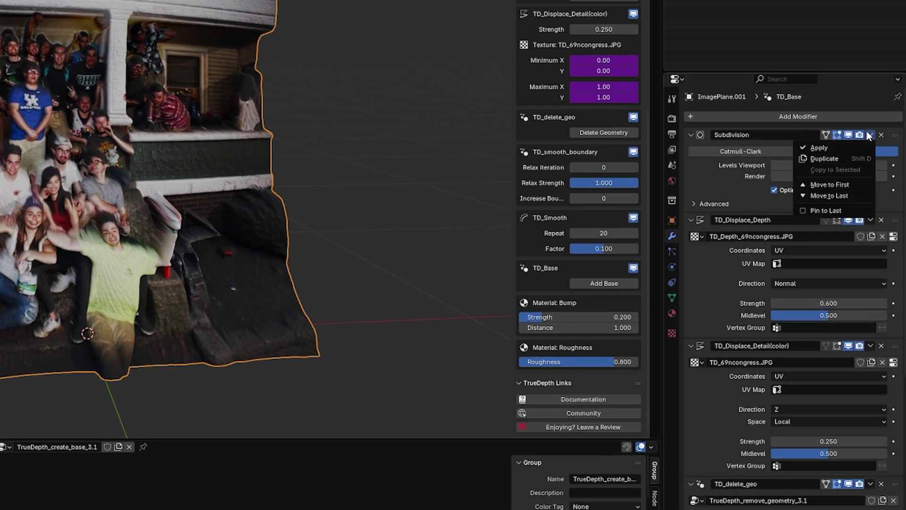
{"action": "left_click", "coordinate": [835, 146]}
{"action": "left_click", "coordinate": [870, 135]}
{"action": "left_click", "coordinate": [846, 146]}
{"action": "left_click", "coordinate": [871, 135]}
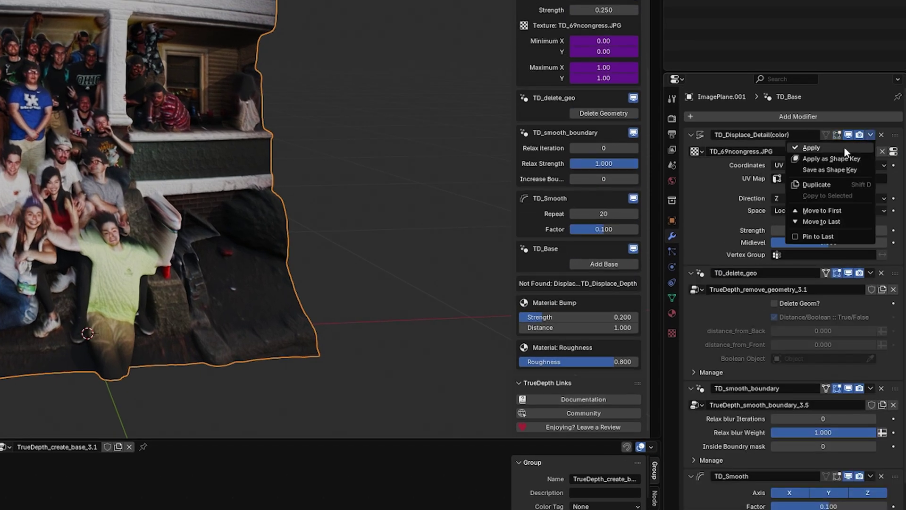
{"action": "left_click", "coordinate": [845, 148]}
Apply the remaining TD_delete_geo, TD_smooth_boundary, TD_Smooth and TD_Base modifiers on the photo mesh
{"action": "left_click", "coordinate": [871, 135]}
{"action": "left_click", "coordinate": [837, 149]}
{"action": "left_click", "coordinate": [870, 135]}
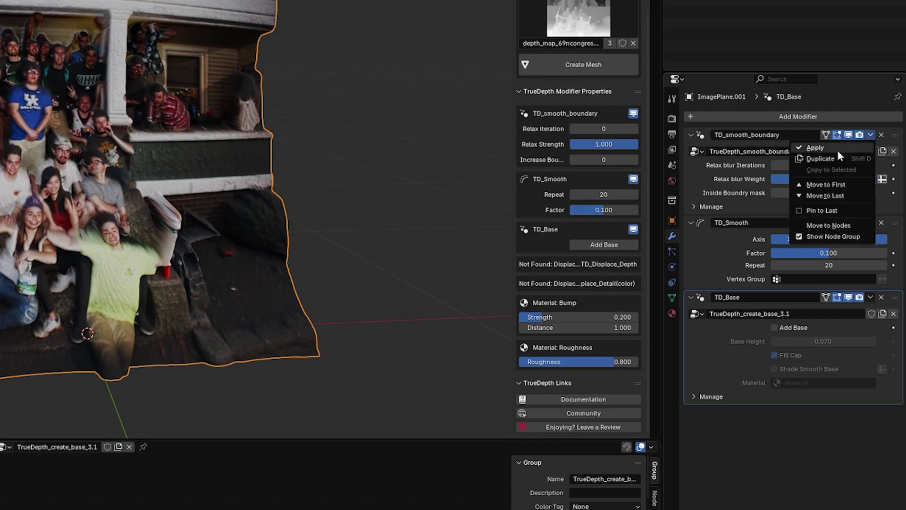
{"action": "left_click", "coordinate": [840, 148]}
{"action": "left_click", "coordinate": [870, 135]}
{"action": "left_click", "coordinate": [840, 148]}
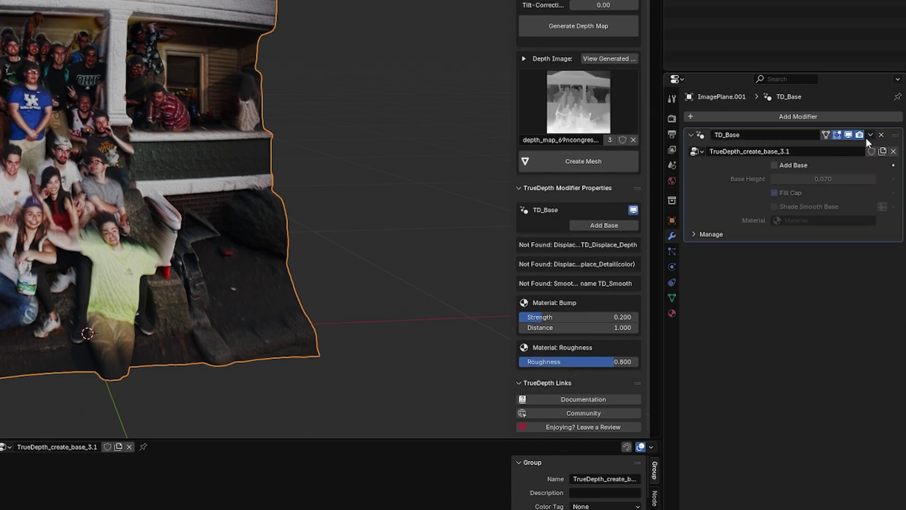
{"action": "left_click", "coordinate": [870, 135]}
{"action": "left_click", "coordinate": [841, 148]}
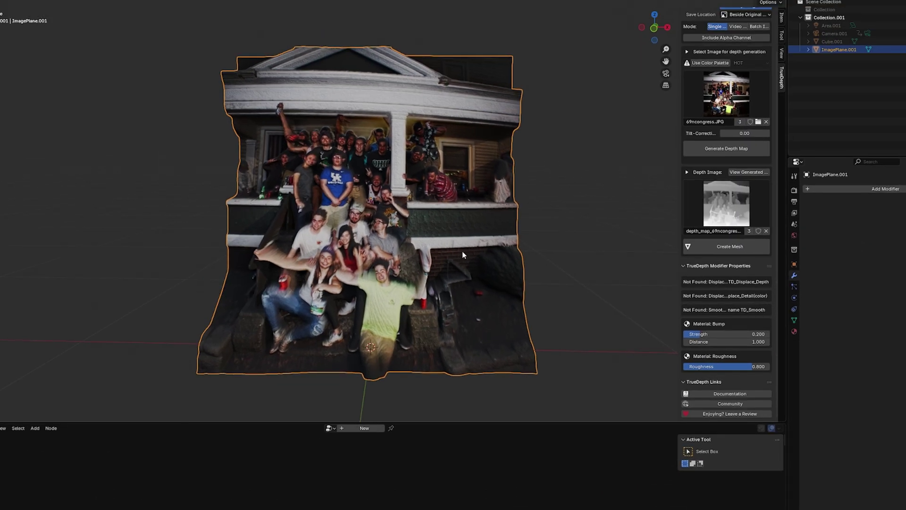
Add a Geometry Nodes modifier with a new node group to the mesh and distribute points on its faces at density 100000
{"action": "middle_click_drag", "start_coordinate": [381, 234], "coordinate": [318, 248]}
{"action": "middle_click_drag", "start_coordinate": [408, 263], "coordinate": [448, 263]}
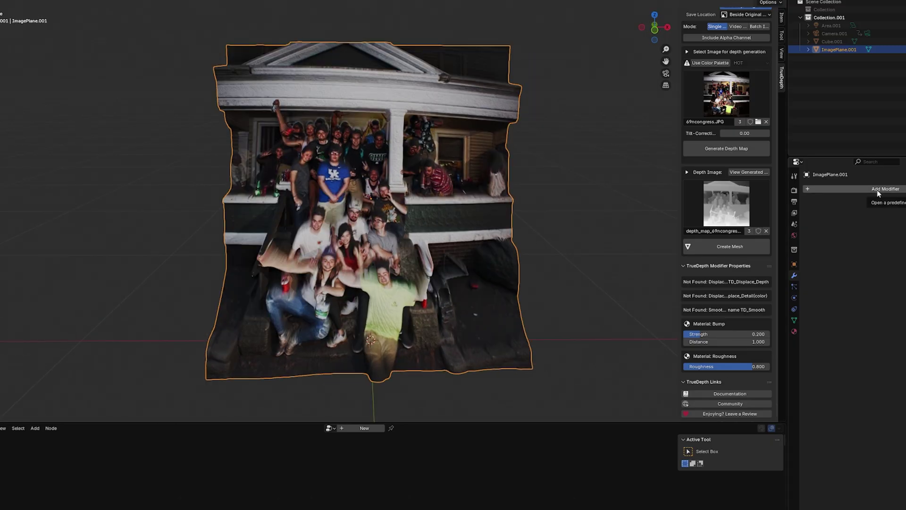
{"action": "left_click", "coordinate": [877, 190]}
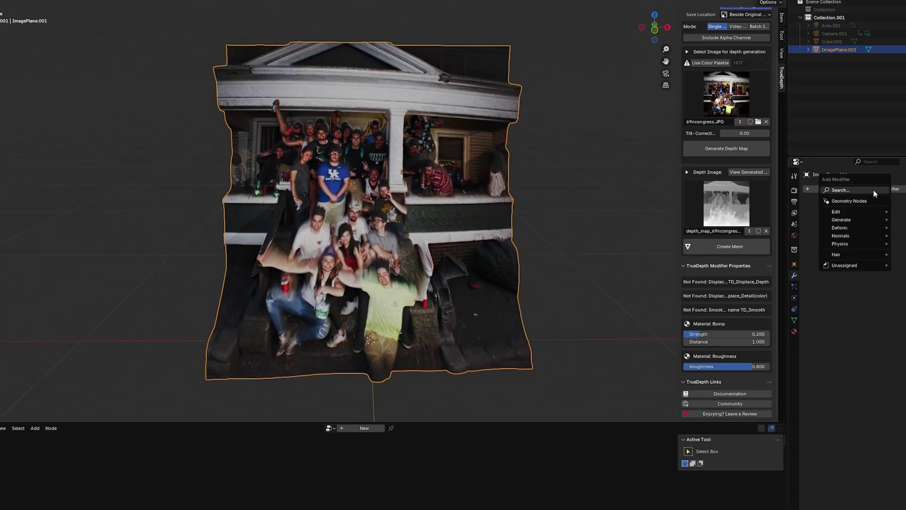
{"action": "left_click", "coordinate": [851, 200]}
{"action": "left_click_drag", "start_coordinate": [593, 422], "coordinate": [593, 270]}
{"action": "left_click", "coordinate": [844, 216]}
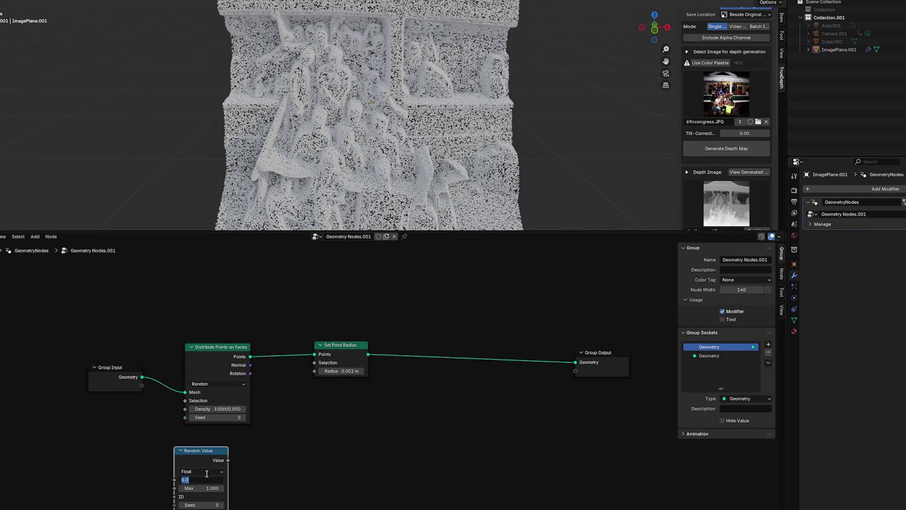
Drive the Set Point Radius node's radius with a Random Value from 0.03 to 0.8 multiplied by 0.002
{"action": "key", "text": "shift+a"}
{"action": "type", "text": "mult"}
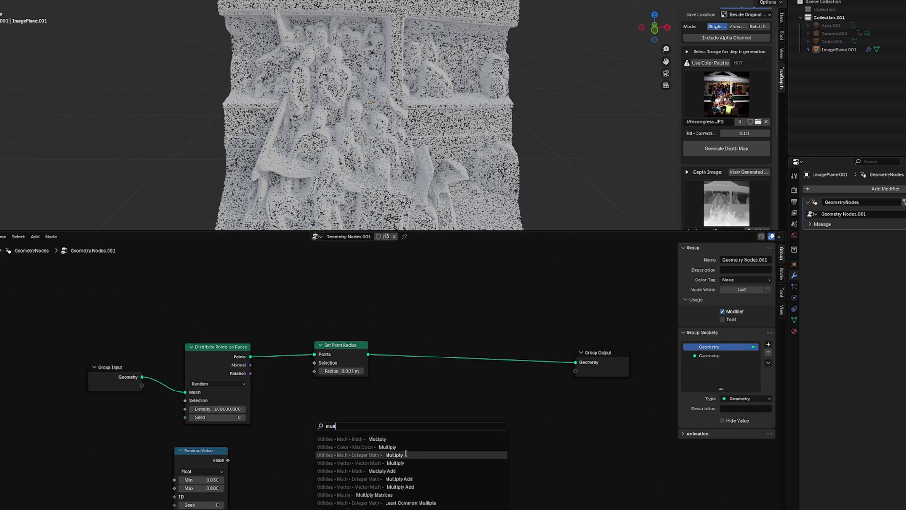
{"action": "left_click", "coordinate": [396, 438]}
{"action": "left_click", "coordinate": [224, 417]}
{"action": "left_click_drag", "start_coordinate": [172, 430], "coordinate": [196, 460]}
{"action": "left_click_drag", "start_coordinate": [263, 425], "coordinate": [279, 317]}
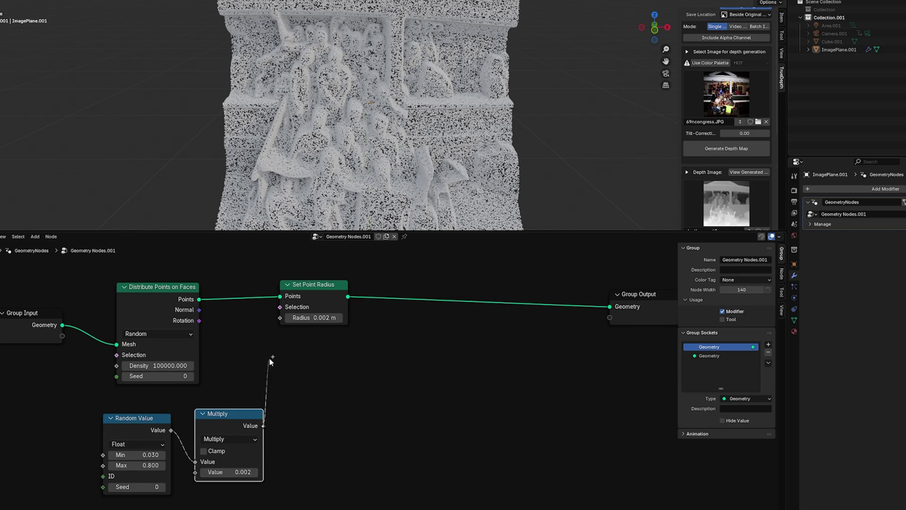
{"action": "scroll", "coordinate": [398, 407], "scroll_direction": "down", "scroll_amount": 2}
Add a Noise Texture node, and insert Set Material and Set Position nodes between Set Point Radius and Group Output
{"action": "key", "text": "shift+a"}
{"action": "key", "text": "shift+a"}
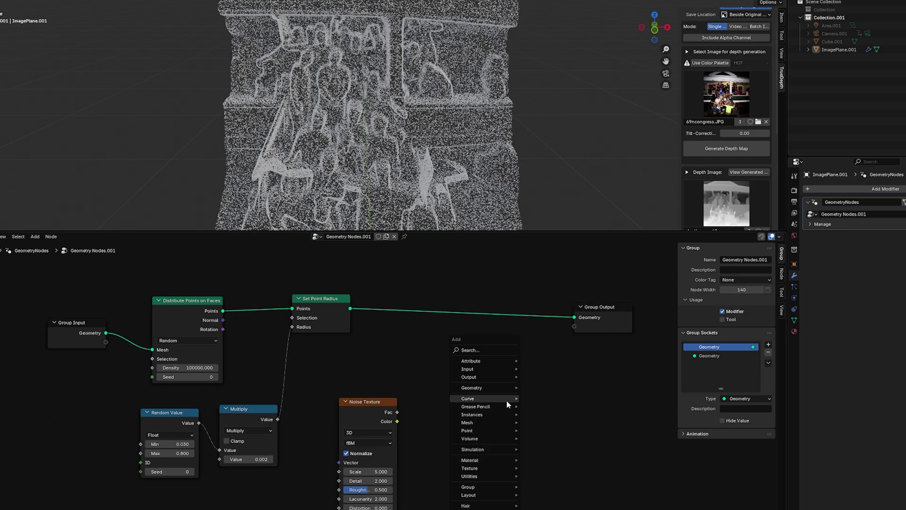
{"action": "type", "text": "set material"}
{"action": "left_click", "coordinate": [402, 309]}
{"action": "key", "text": "shift+a"}
{"action": "type", "text": "set position"}
{"action": "left_click", "coordinate": [486, 311]}
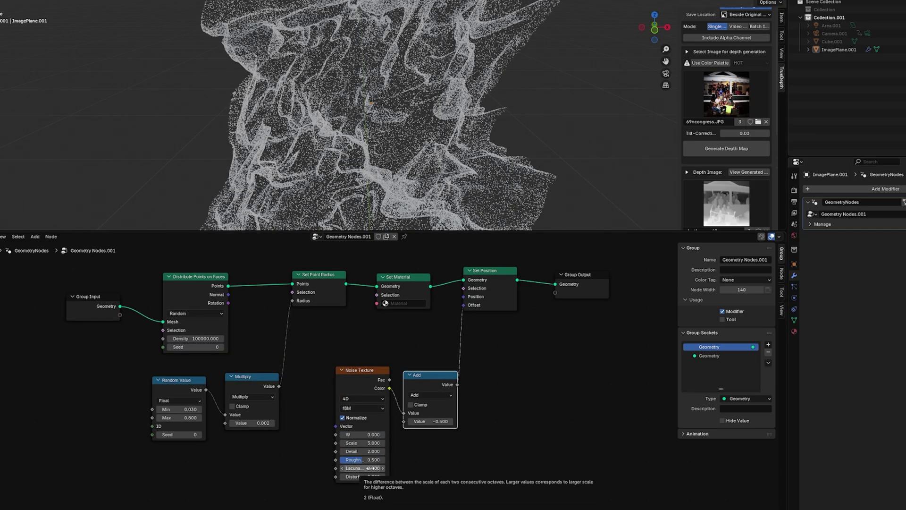
Offset the points with 4D noise (scale 10, detail 10, roughness 1) plus -0.5, and drive W by Scene Time divided by 45
{"action": "left_click_drag", "start_coordinate": [358, 460], "coordinate": [385, 460]}
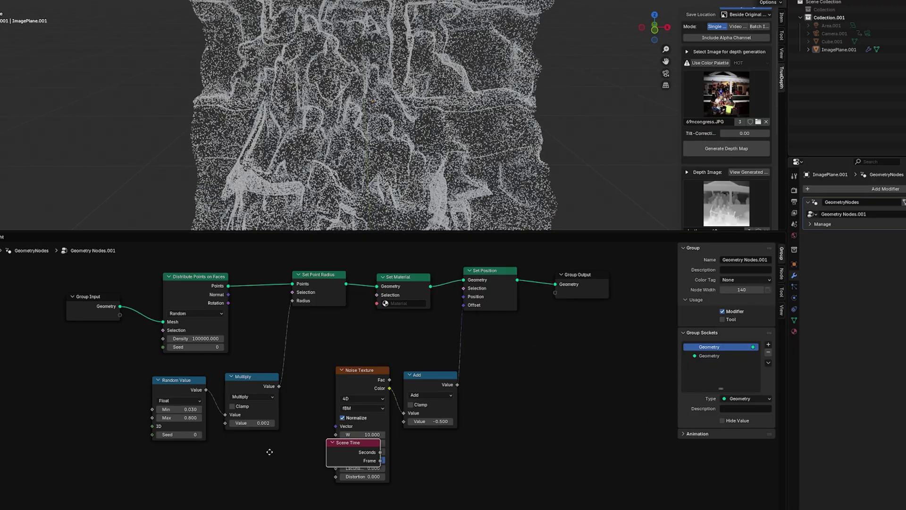
{"action": "left_click", "coordinate": [205, 468]}
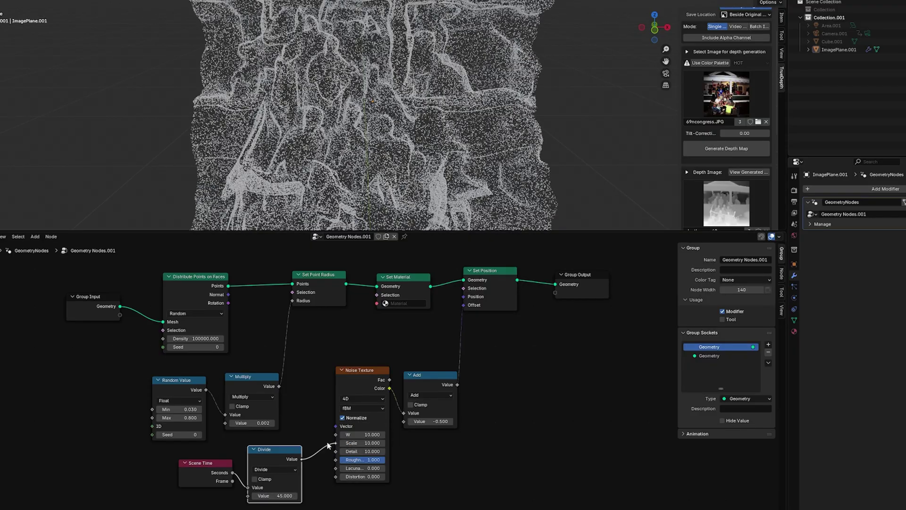
{"action": "scroll", "coordinate": [576, 190], "scroll_direction": "down", "scroll_amount": 2}
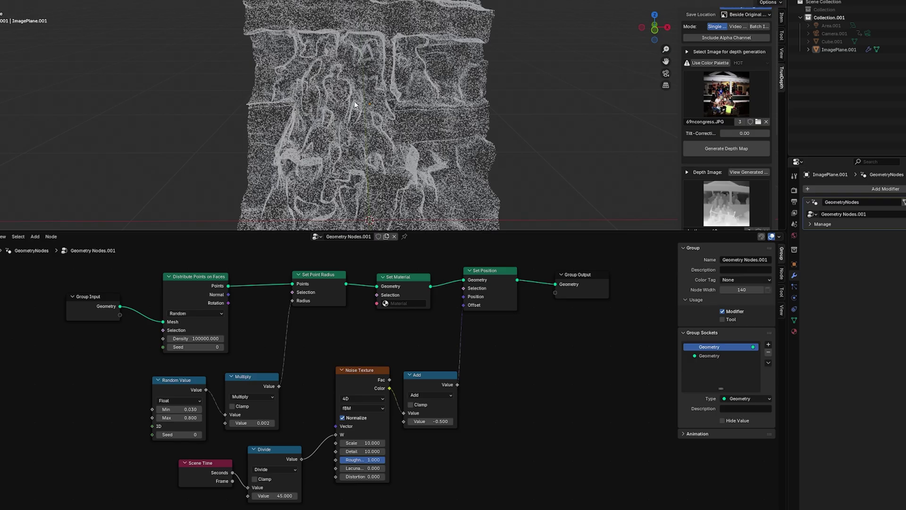
{"action": "scroll", "coordinate": [422, 159], "scroll_direction": "up", "scroll_amount": 1}
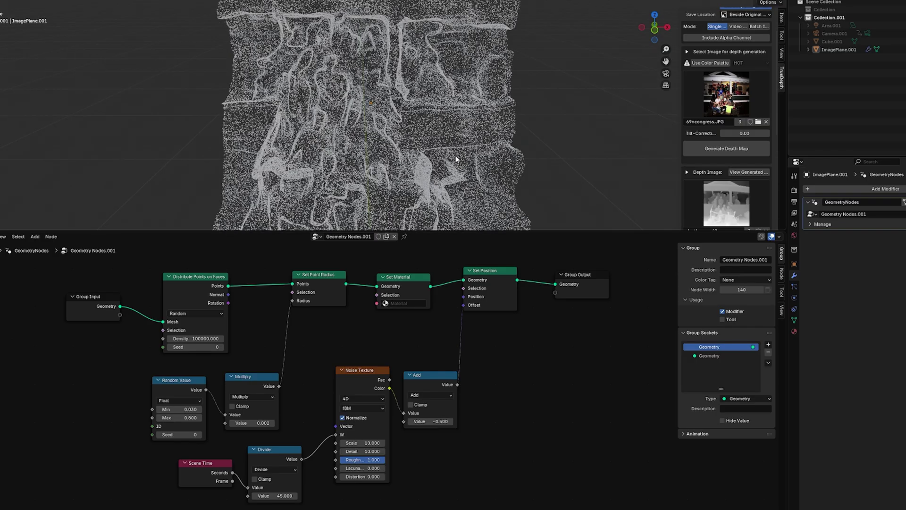
Assign TrueDepthMaterial.001 in the Set Material node and show that material's node tree in the Shader Editor
{"action": "left_click", "coordinate": [409, 304]}
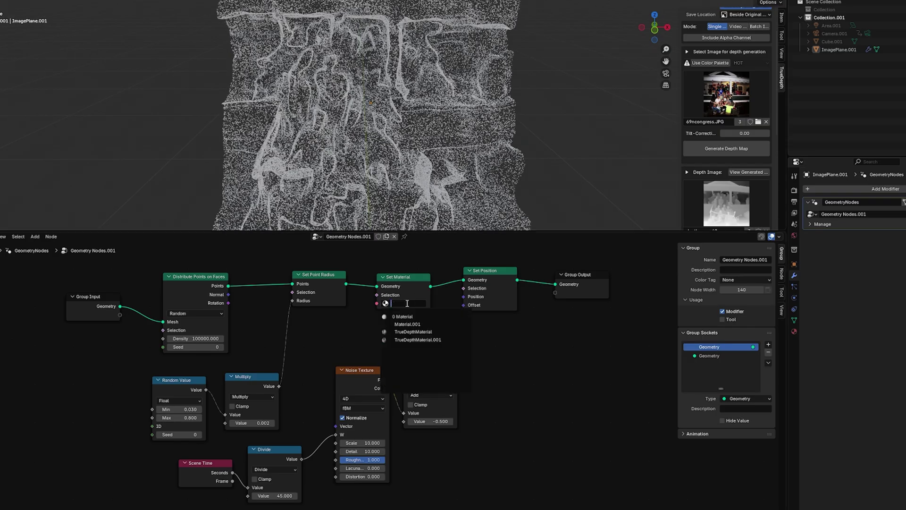
{"action": "left_click", "coordinate": [424, 340]}
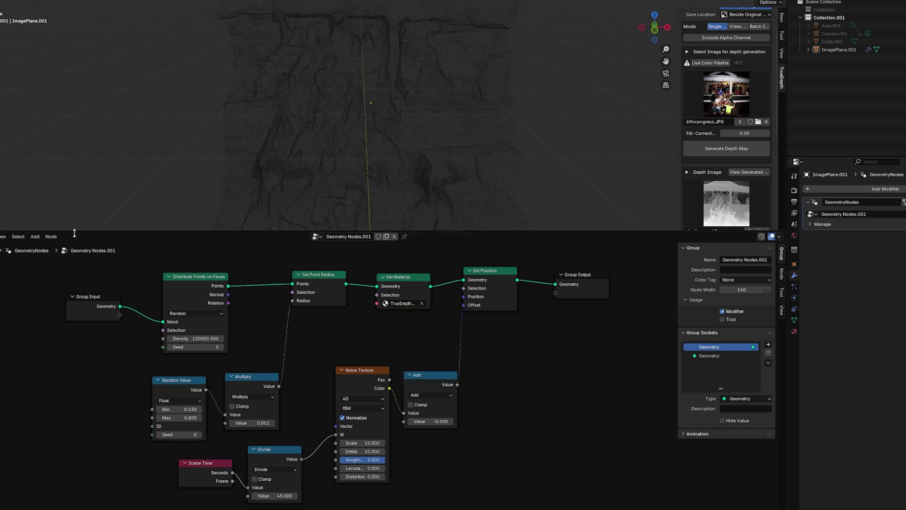
{"action": "left_click", "coordinate": [10, 236]}
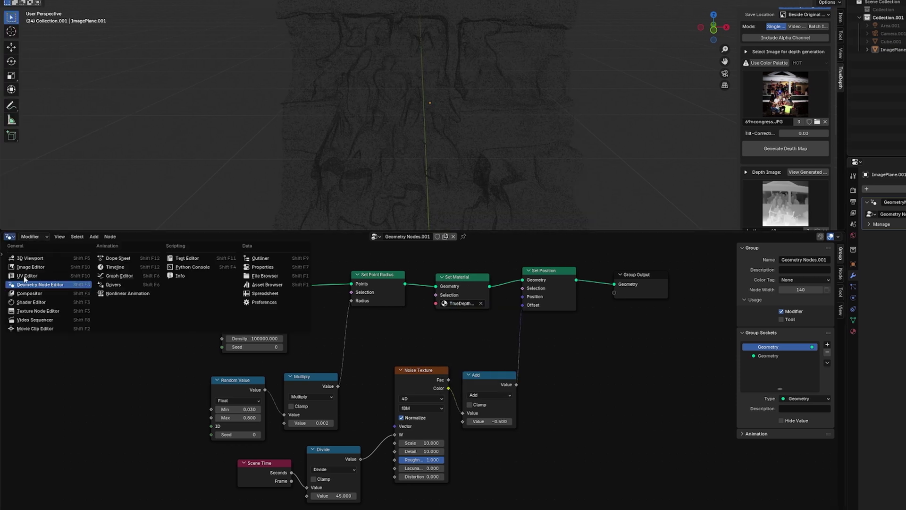
{"action": "left_click", "coordinate": [32, 301]}
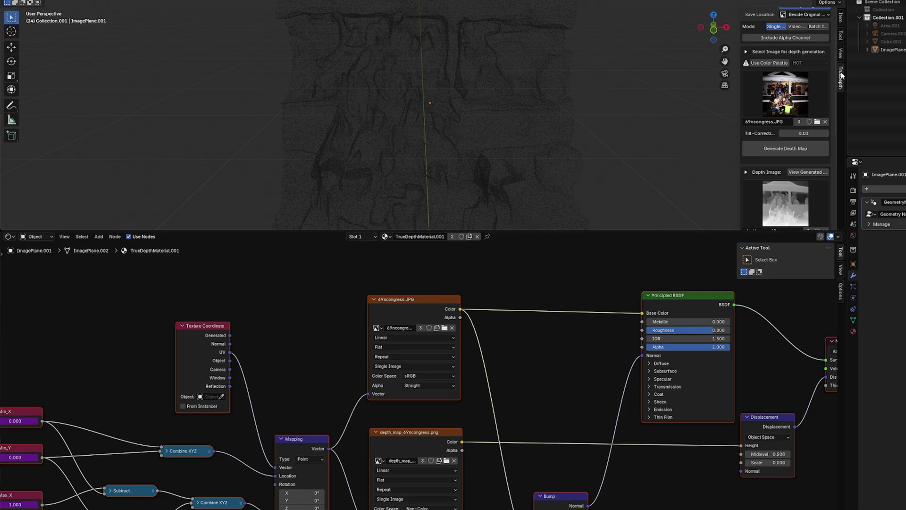
Move the 69ncongress.JPG image texture node clear of the depth map node, closer to the Principled BSDF
{"action": "scroll", "coordinate": [561, 341], "scroll_direction": "down", "scroll_amount": 4}
{"action": "middle_click_drag", "start_coordinate": [537, 356], "coordinate": [525, 298]}
{"action": "scroll", "coordinate": [526, 316], "scroll_direction": "up", "scroll_amount": 3}
{"action": "middle_click_drag", "start_coordinate": [159, 318], "coordinate": [185, 344]}
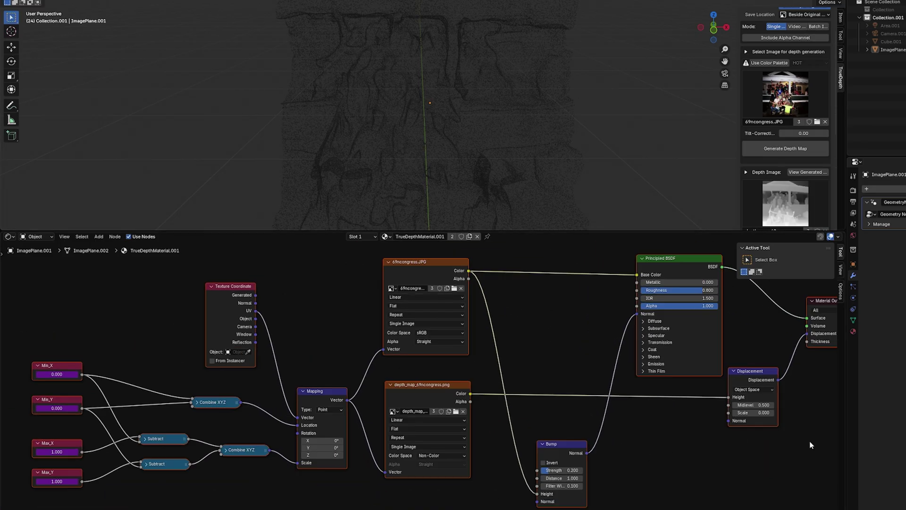
{"action": "scroll", "coordinate": [543, 290], "scroll_direction": "up", "scroll_amount": 1}
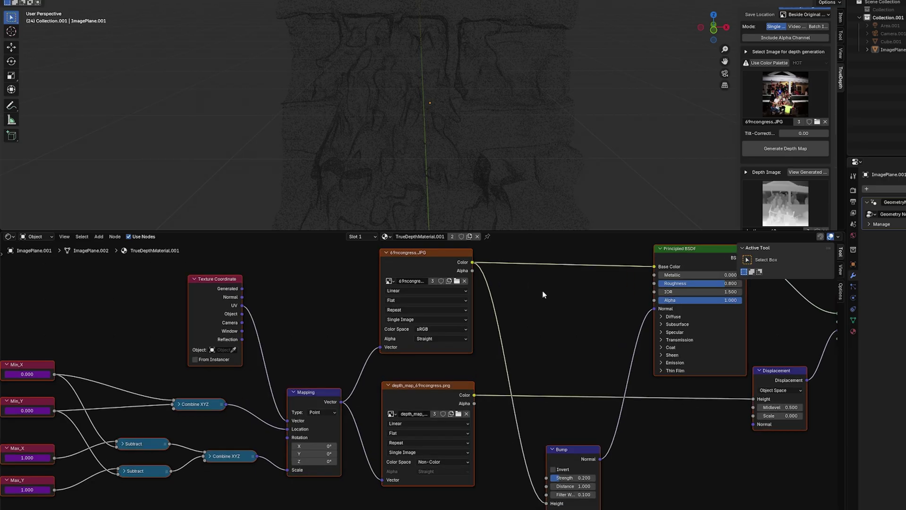
{"action": "middle_click_drag", "start_coordinate": [438, 254], "coordinate": [455, 262]}
{"action": "left_click", "coordinate": [555, 301]}
{"action": "left_click_drag", "start_coordinate": [441, 263], "coordinate": [481, 261]}
{"action": "scroll", "coordinate": [336, 375], "scroll_direction": "up", "scroll_amount": 1}
{"action": "middle_click_drag", "start_coordinate": [336, 377], "coordinate": [354, 370]}
{"action": "scroll", "coordinate": [350, 375], "scroll_direction": "up", "scroll_amount": 1}
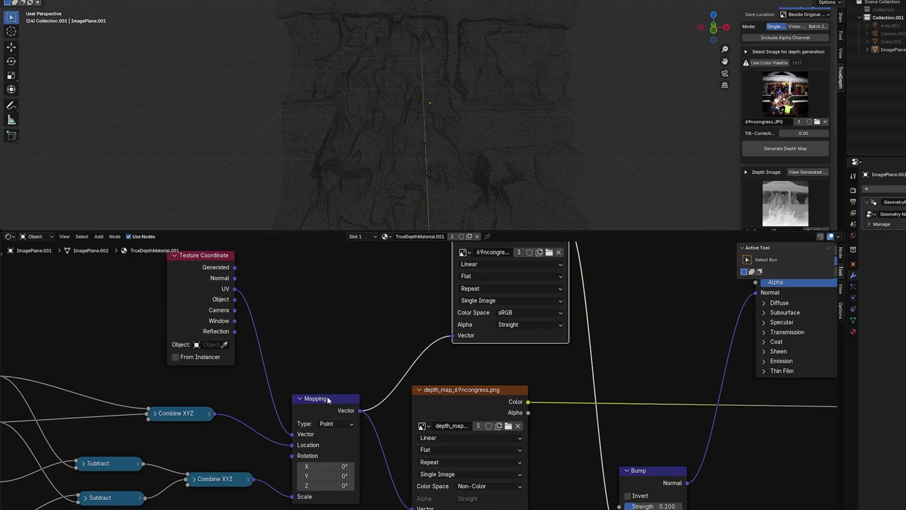
Move the 69ncongress.JPG texture node further from the Mapping node and add a UV Map node between Texture Coordinate and the texture
{"action": "scroll", "coordinate": [328, 396], "scroll_direction": "down", "scroll_amount": 2}
{"action": "middle_click_drag", "start_coordinate": [358, 315], "coordinate": [338, 346]}
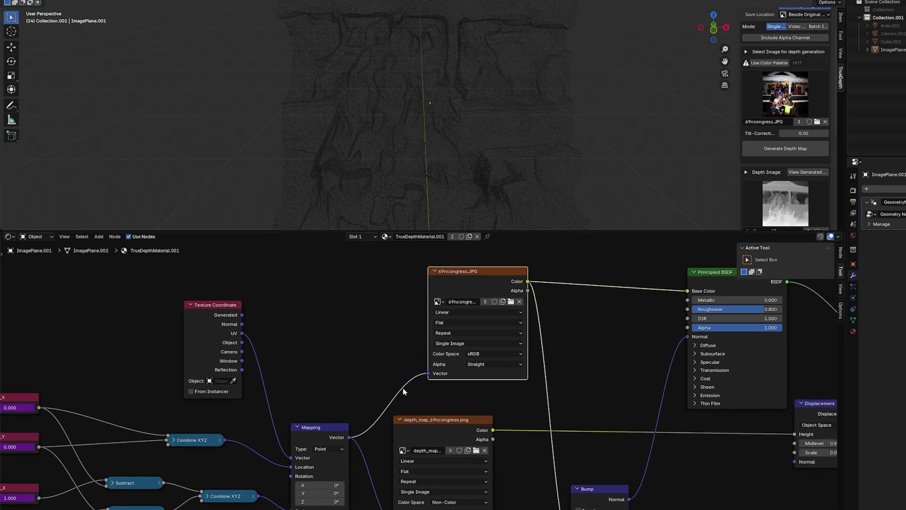
{"action": "left_click_drag", "start_coordinate": [470, 280], "coordinate": [488, 270]}
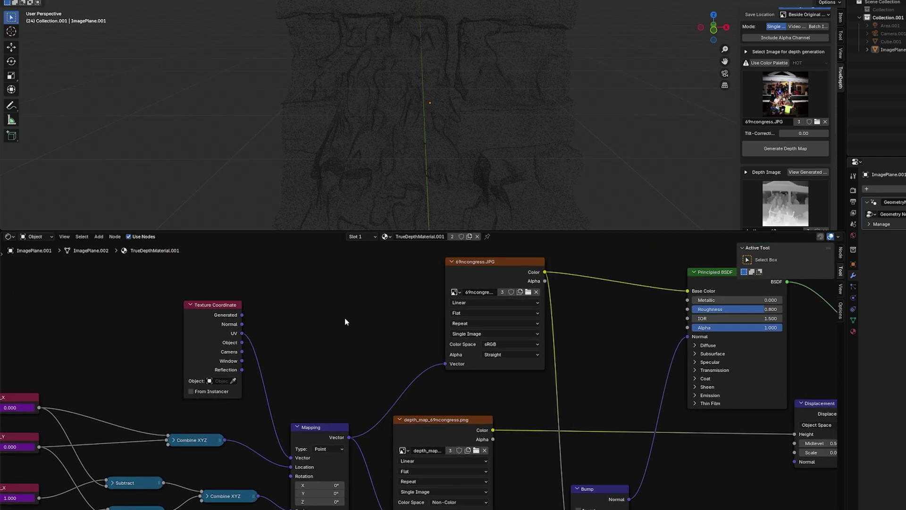
{"action": "key", "text": "shift+a"}
{"action": "type", "text": "uv"}
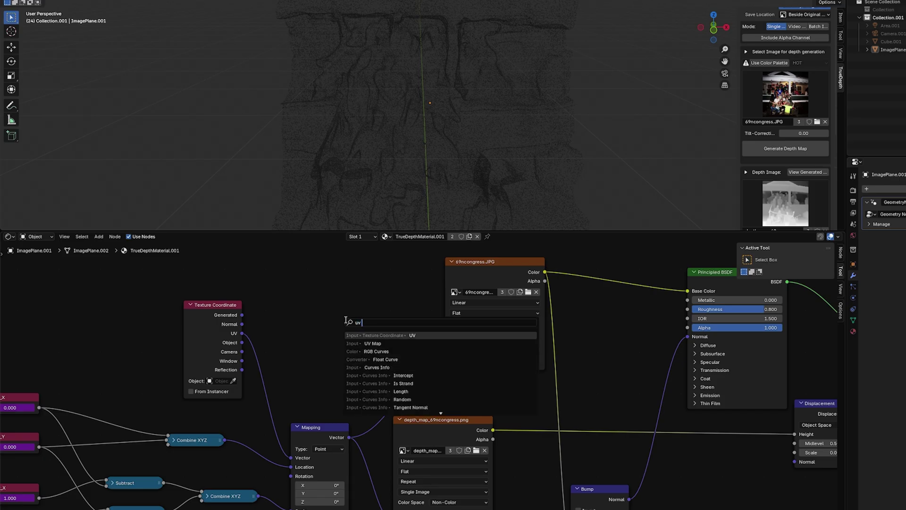
{"action": "left_click", "coordinate": [372, 342]}
{"action": "left_click", "coordinate": [287, 294]}
{"action": "left_click", "coordinate": [386, 334]}
Insert a Vector Math Add node between Mapping and the 69ncongress.JPG texture, and connect the UV Map output to its second Vector input
{"action": "key", "text": "shift+a"}
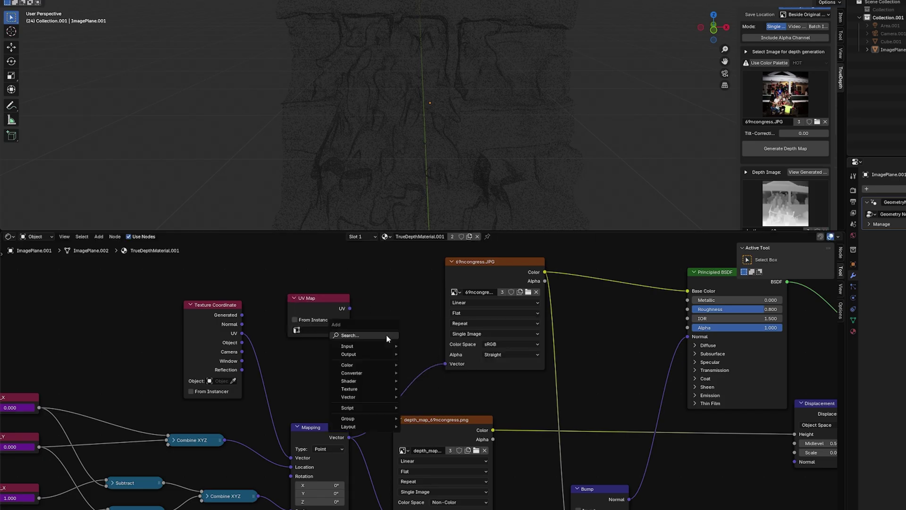
{"action": "type", "text": "vec"}
{"action": "left_click", "coordinate": [421, 353]}
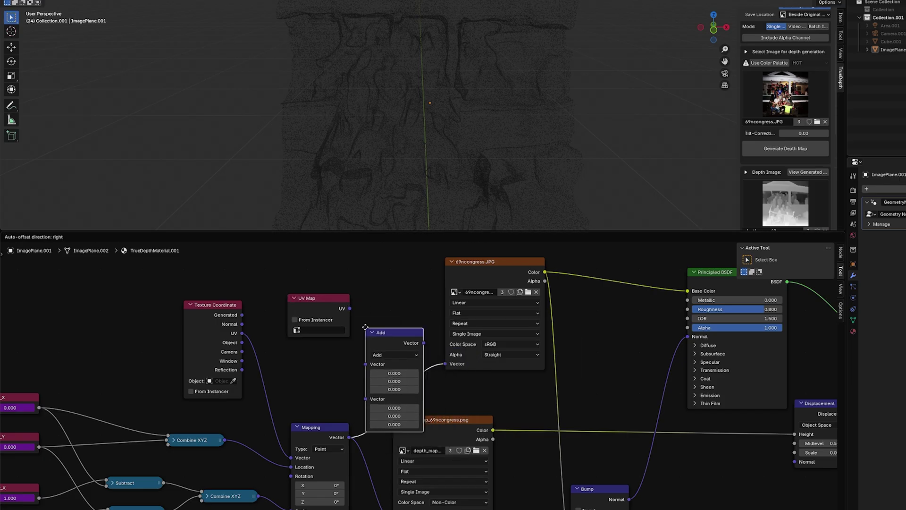
{"action": "left_click", "coordinate": [394, 311]}
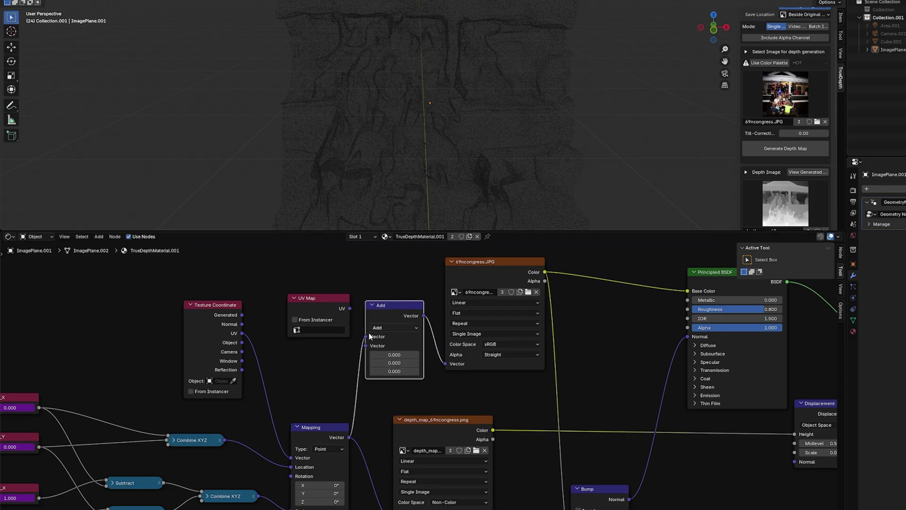
{"action": "left_click_drag", "start_coordinate": [350, 308], "coordinate": [365, 337]}
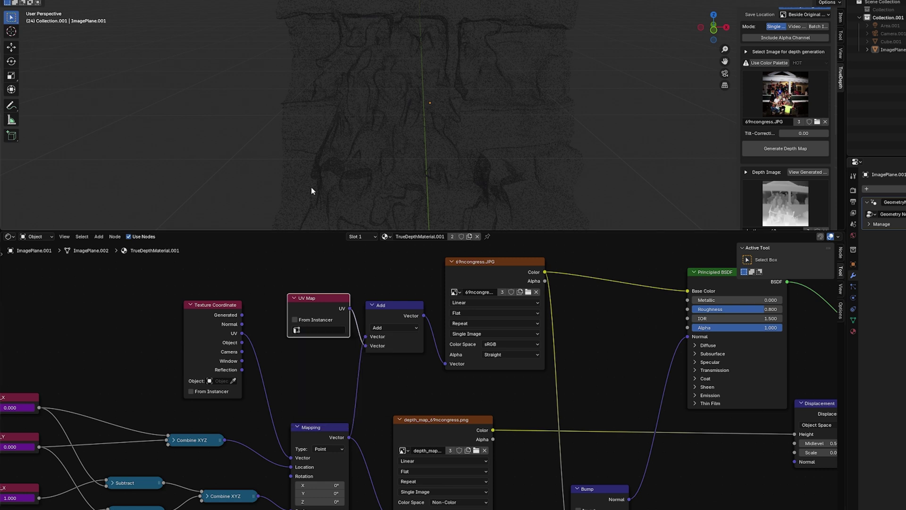
Assign UVMap in the UV Map node while the image plane is in Edit Mode, and return to Object Mode with the plane deselected
{"action": "left_click", "coordinate": [319, 158]}
{"action": "key", "text": "Tab"}
{"action": "left_click", "coordinate": [319, 330]}
{"action": "left_click", "coordinate": [309, 349]}
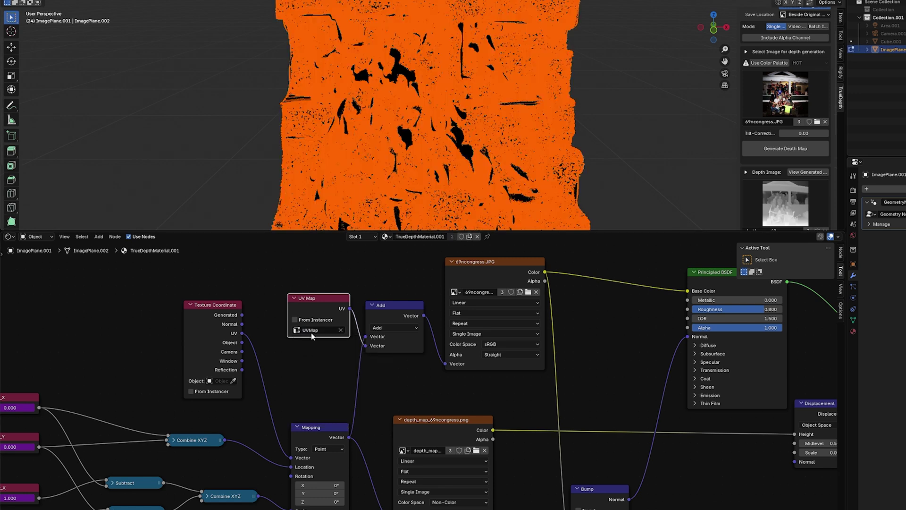
{"action": "key", "text": "Tab"}
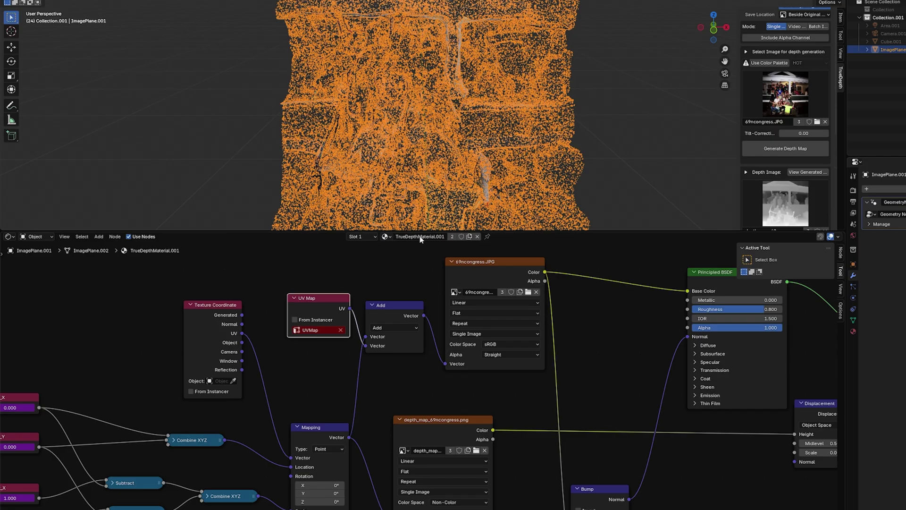
{"action": "left_click", "coordinate": [551, 137]}
Examine the photo colours on the point cloud up close and from further away in the viewport
{"action": "scroll", "coordinate": [510, 135], "scroll_direction": "down", "scroll_amount": 1}
{"action": "scroll", "coordinate": [499, 136], "scroll_direction": "up", "scroll_amount": 3}
{"action": "middle_click_drag", "start_coordinate": [562, 136], "coordinate": [412, 104]}
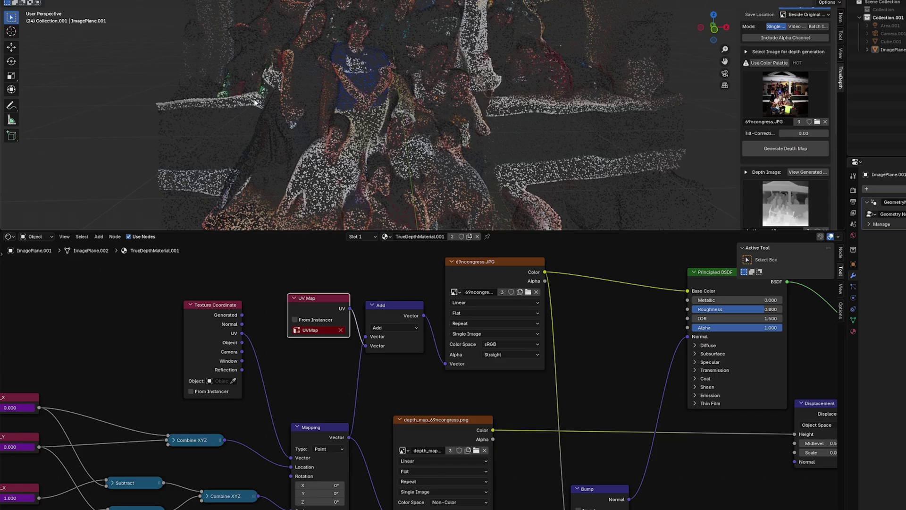
{"action": "middle_click_drag", "start_coordinate": [383, 65], "coordinate": [407, 82]}
{"action": "scroll", "coordinate": [407, 82], "scroll_direction": "down", "scroll_amount": 3}
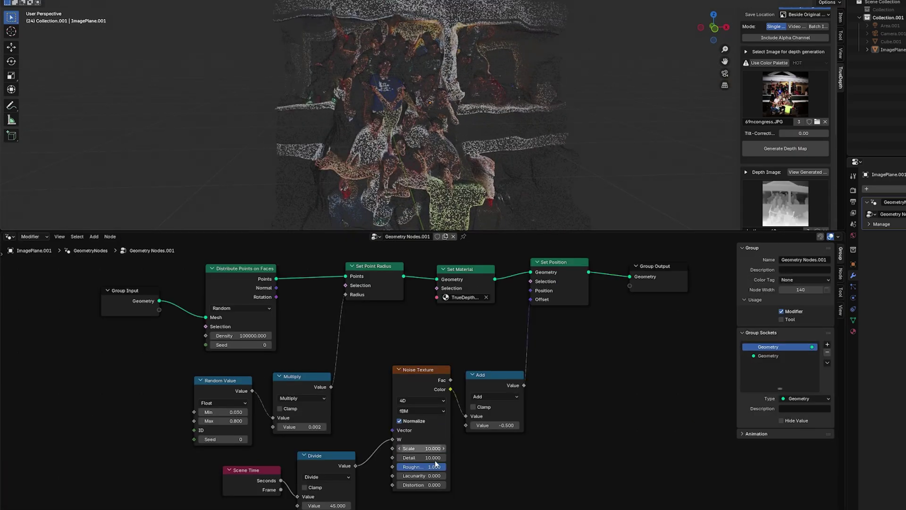
Nudge the Divide node closer to the Noise Texture in the Geometry Nodes tree and check the point cloud from different angles
{"action": "left_click_drag", "start_coordinate": [336, 468], "coordinate": [340, 460]}
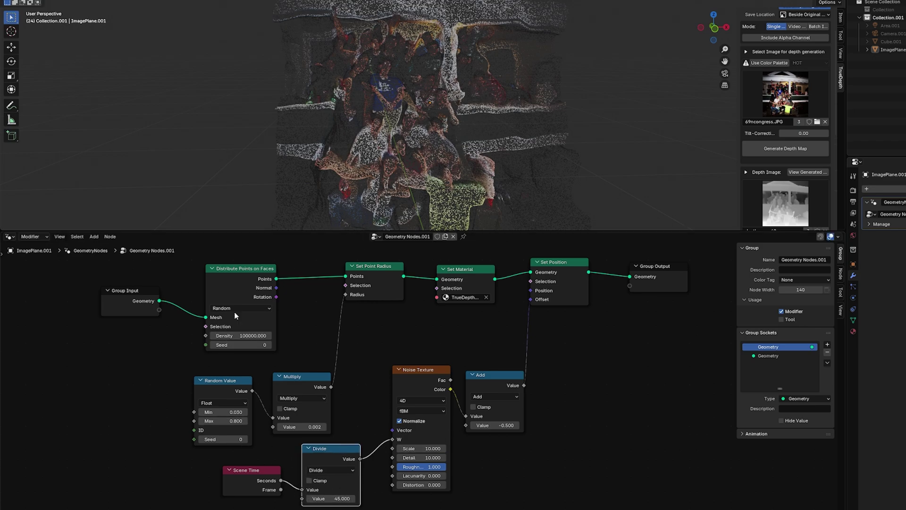
{"action": "scroll", "coordinate": [541, 139], "scroll_direction": "up", "scroll_amount": 2}
{"action": "middle_click_drag", "start_coordinate": [541, 139], "coordinate": [565, 115]}
{"action": "middle_click_drag", "start_coordinate": [424, 67], "coordinate": [401, 123]}
{"action": "scroll", "coordinate": [401, 124], "scroll_direction": "down", "scroll_amount": 4}
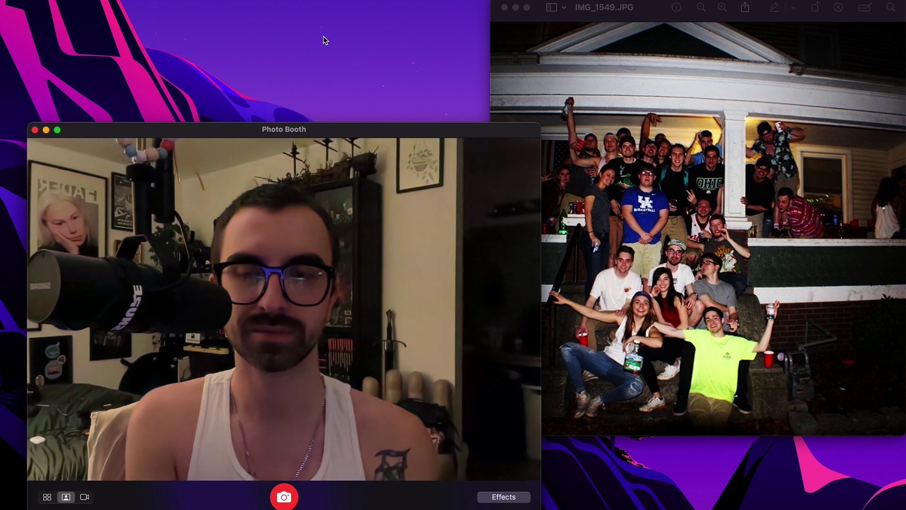
Switch to Photo Booth and take a webcam photo
{"action": "left_click", "coordinate": [282, 497]}
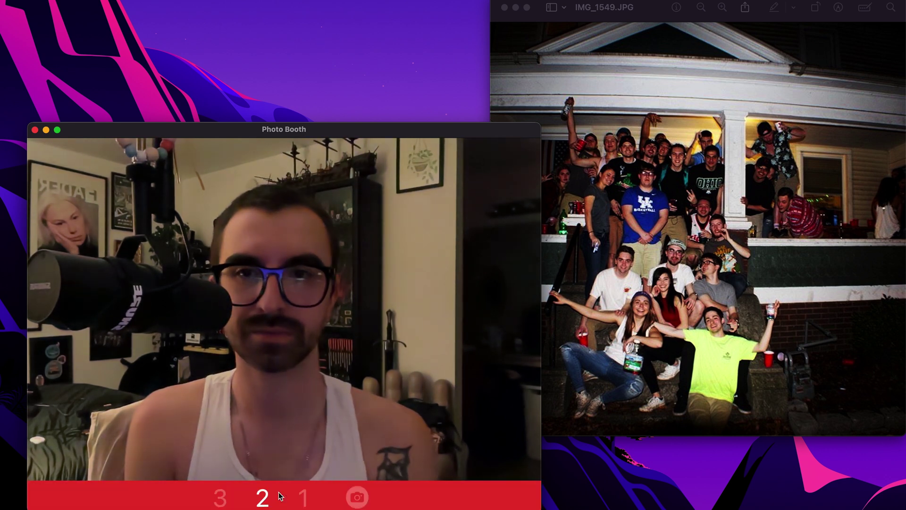